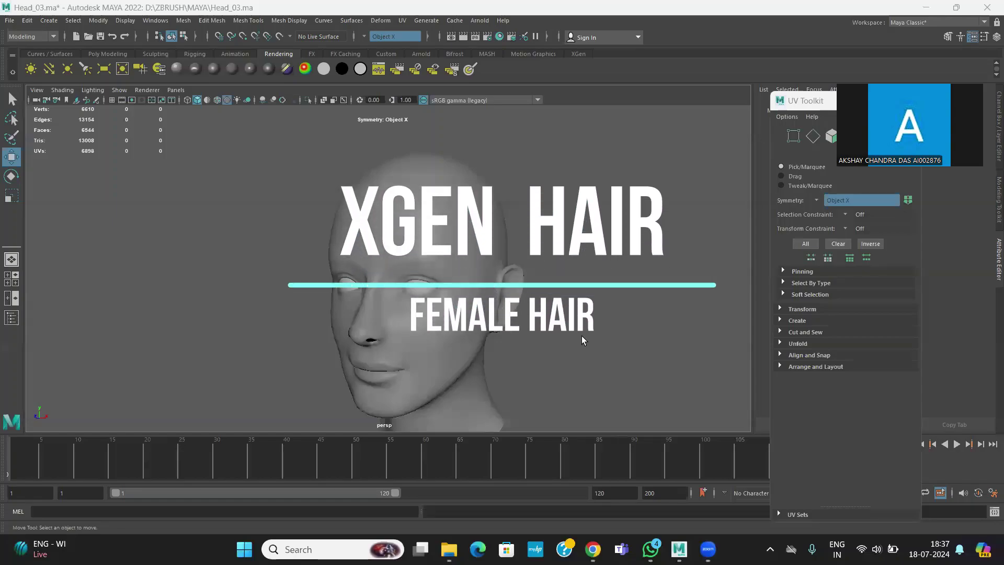
left_click_drag(579, 334, 648, 340, "alt")
scroll(621, 328, "up", 2)
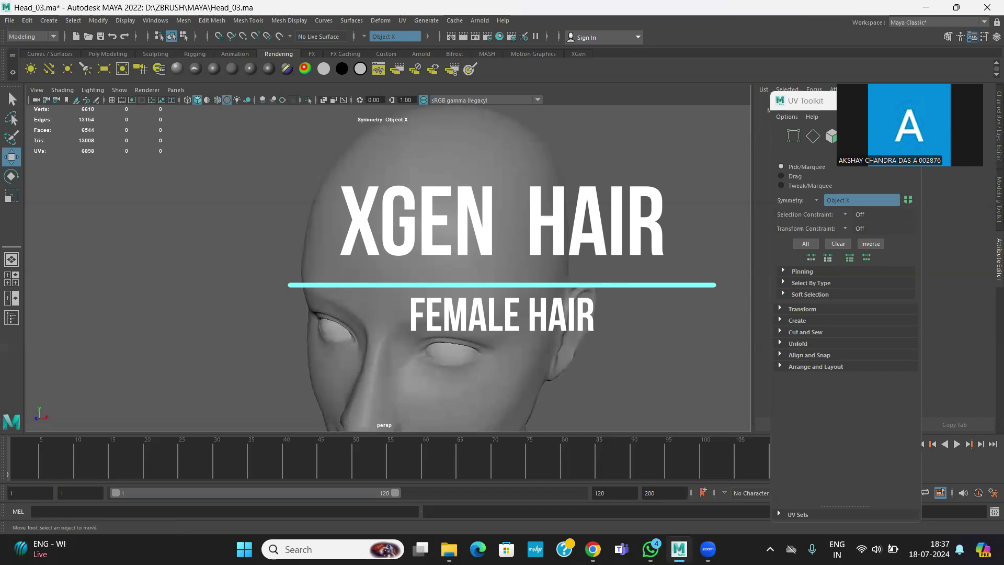
left_click_drag(634, 263, 595, 241, "alt")
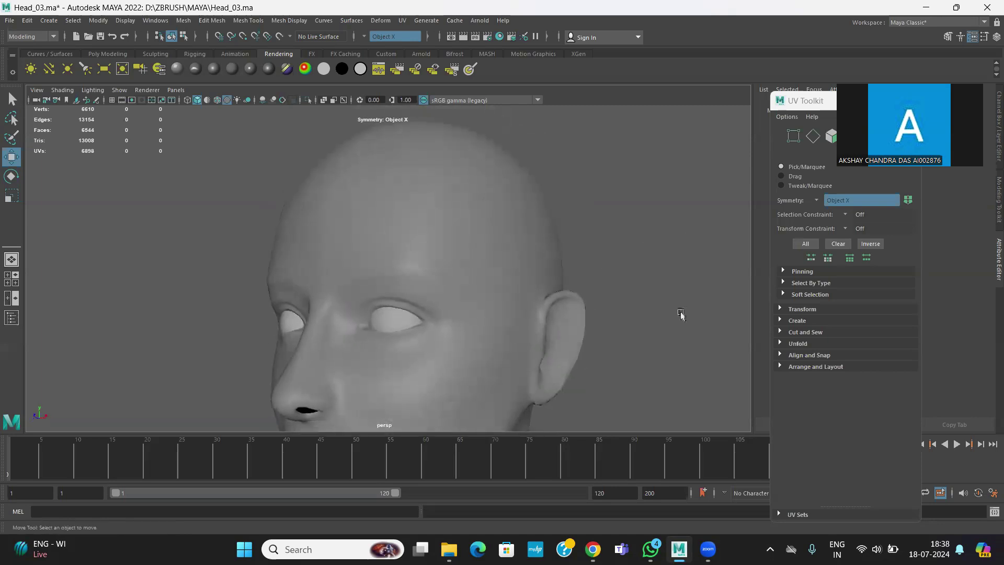
left_click_drag(681, 314, 594, 284, "alt")
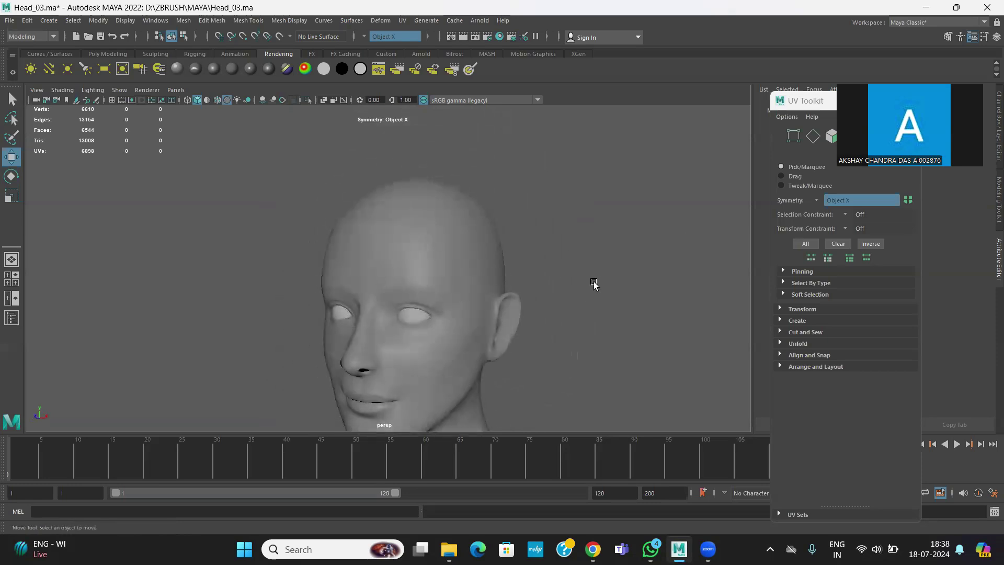
Switch to Chrome and search Google Images for "girl hair" in a new tab.
left_click(593, 481)
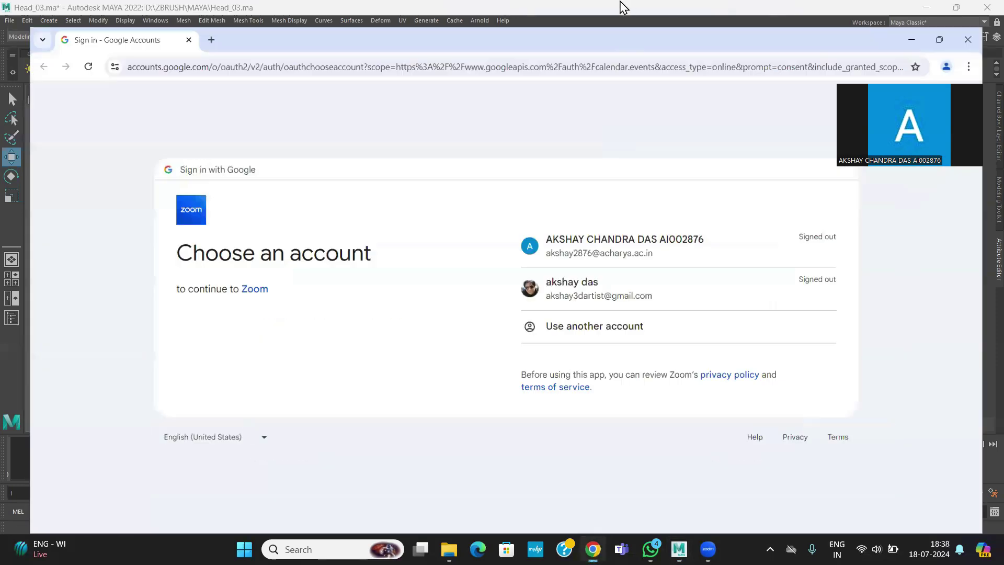
left_click(191, 15)
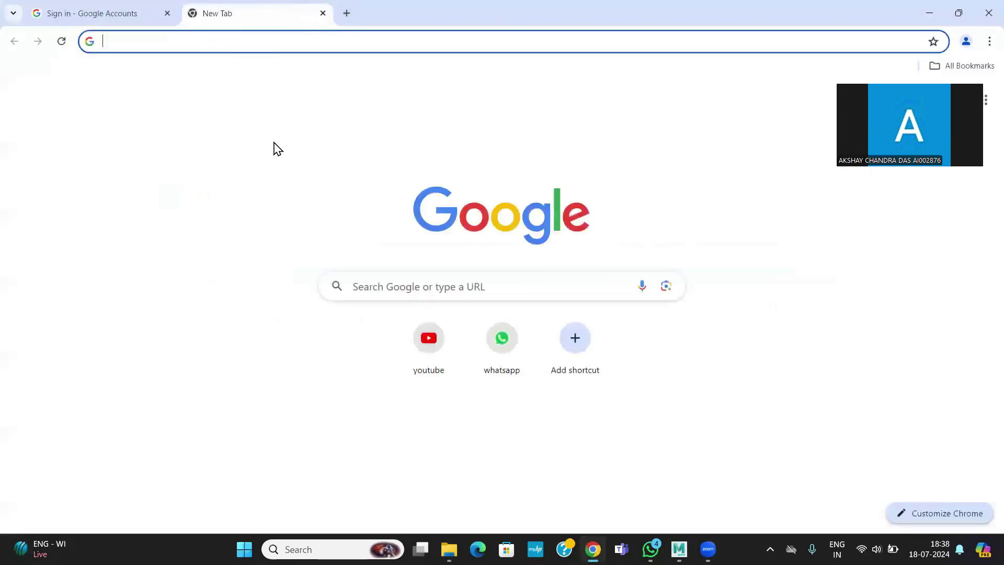
left_click(381, 288)
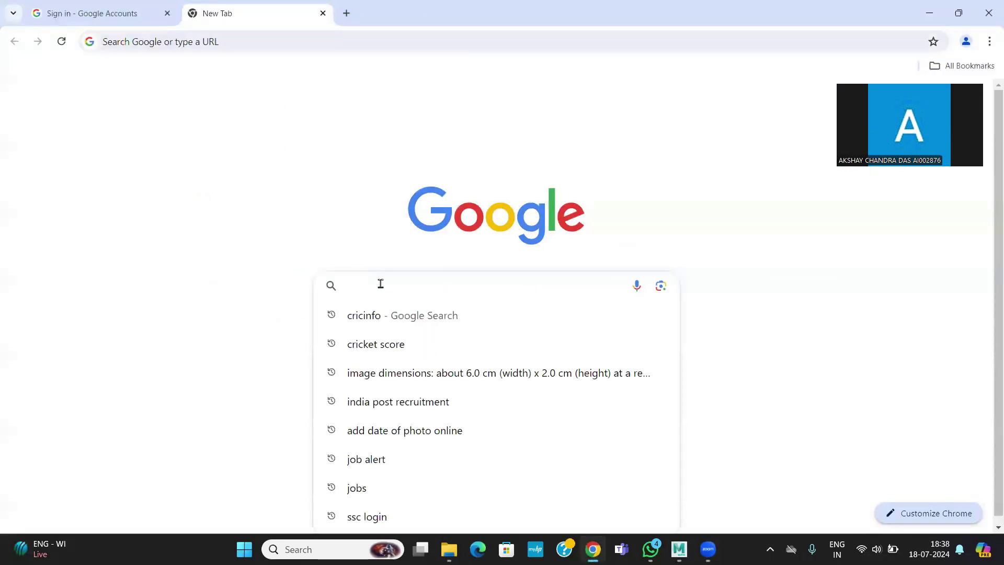
type("gir")
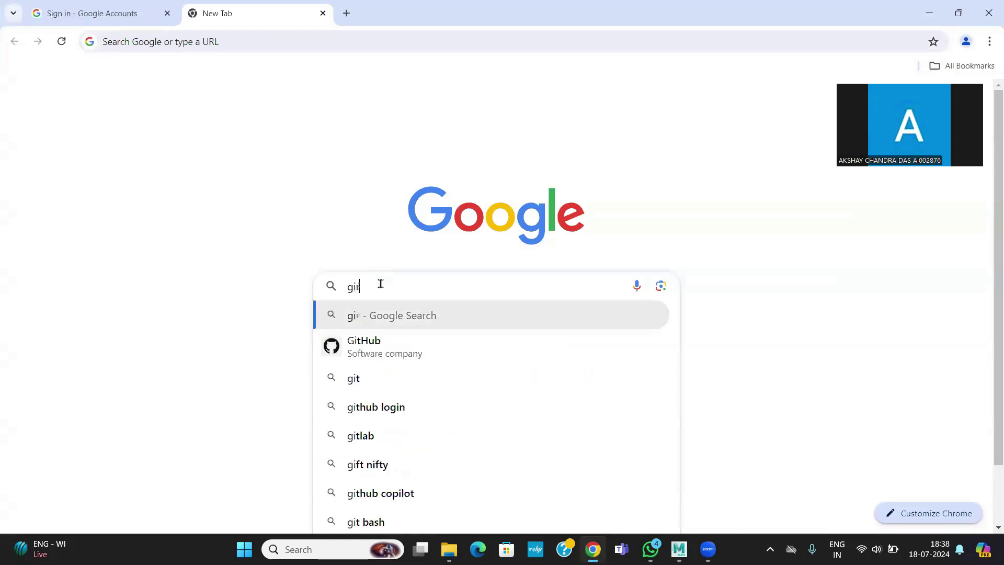
type("l hair")
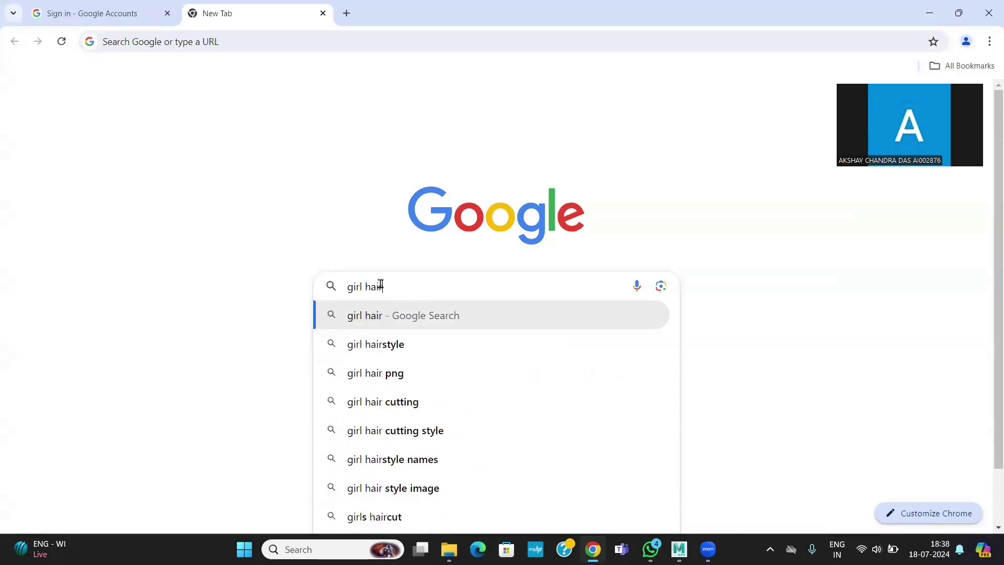
key("Return")
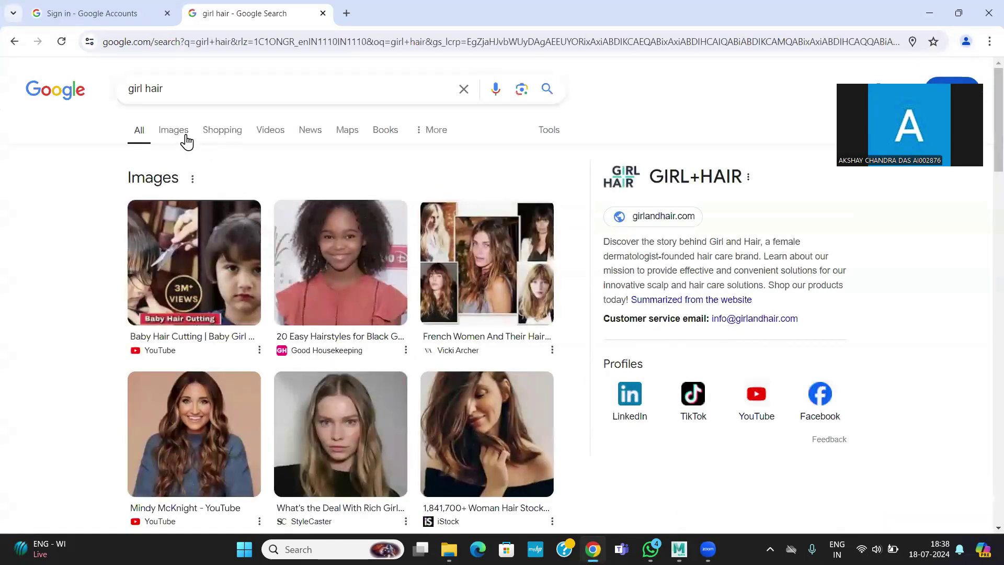
left_click(179, 130)
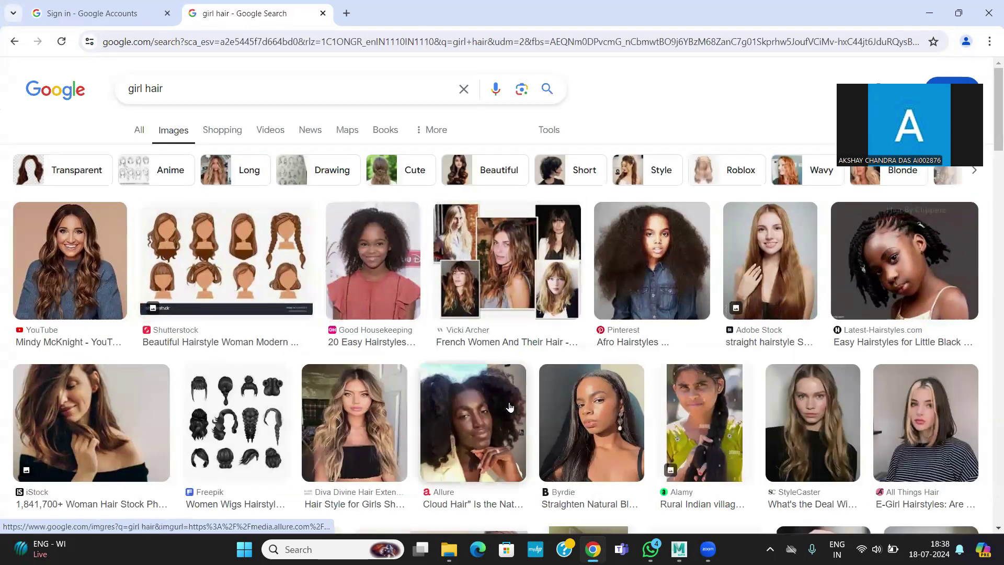
Open the Anh Co Tran photo of long wavy brown hair with bangs in a new tab as the hairstyle reference.
scroll(510, 407, "down", 6)
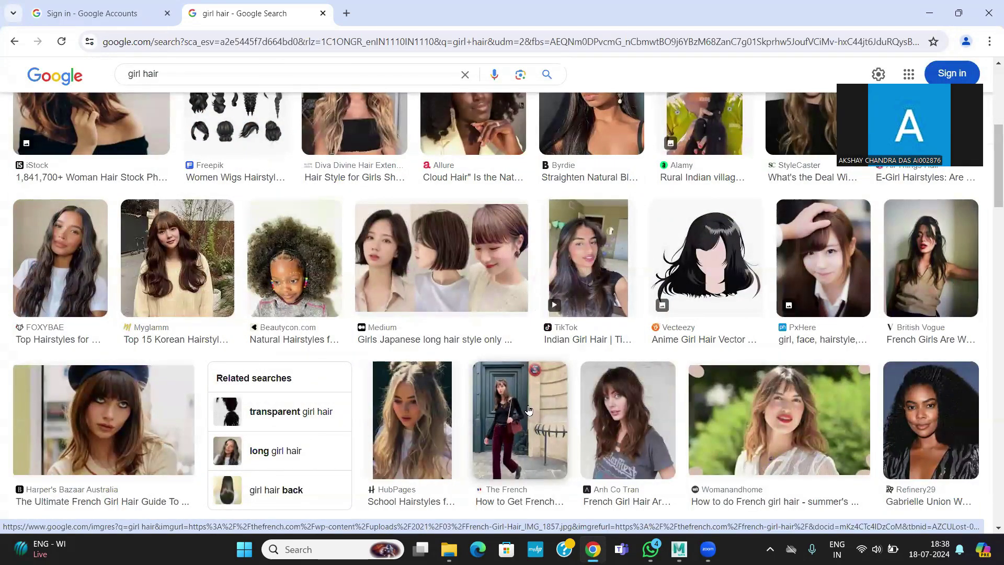
right_click(648, 409)
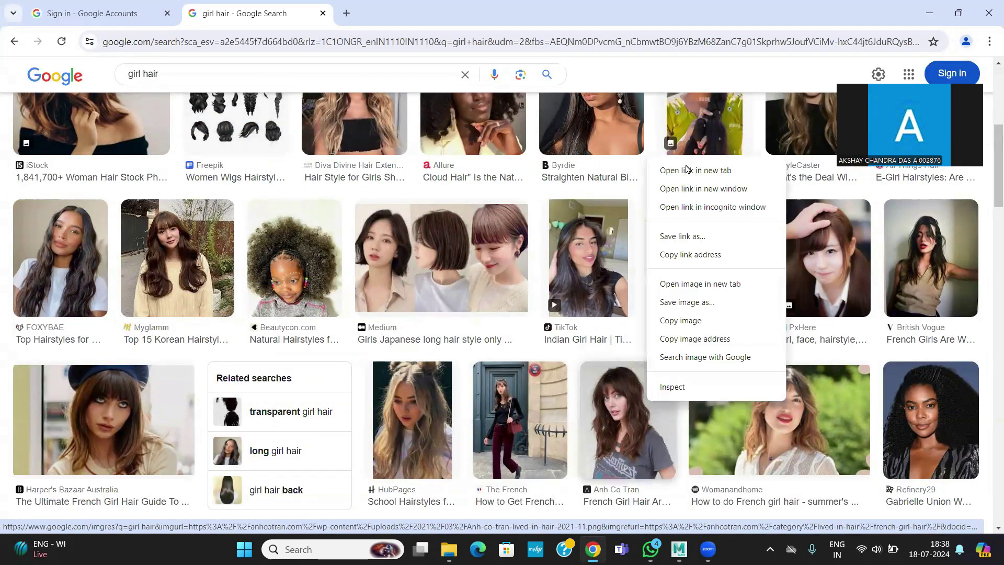
left_click(686, 170)
left_click(432, 12)
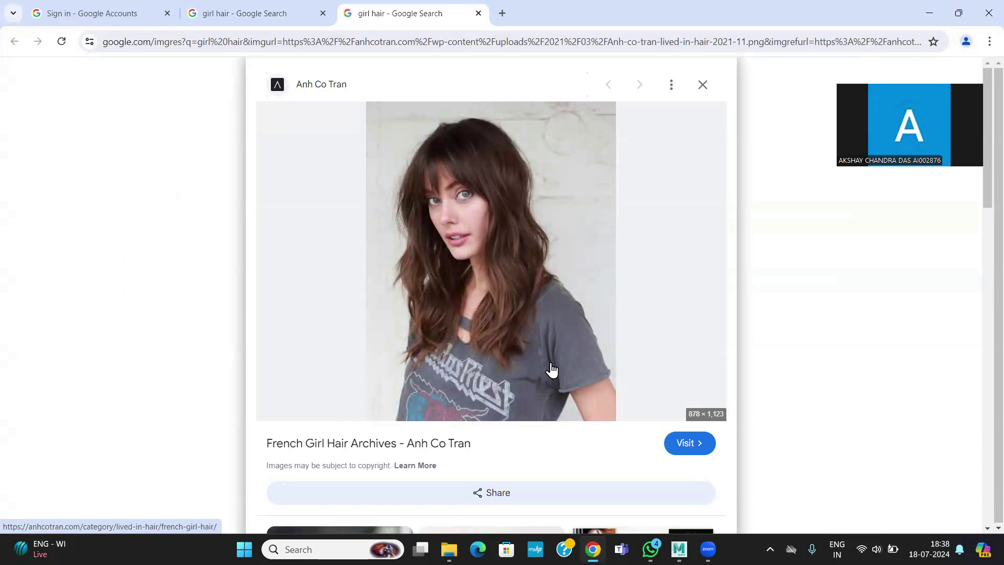
Switch back to Maya, put the head mesh into face selection mode and activate the Paint Selection Tool.
mouse_move(679, 549)
left_click(671, 482)
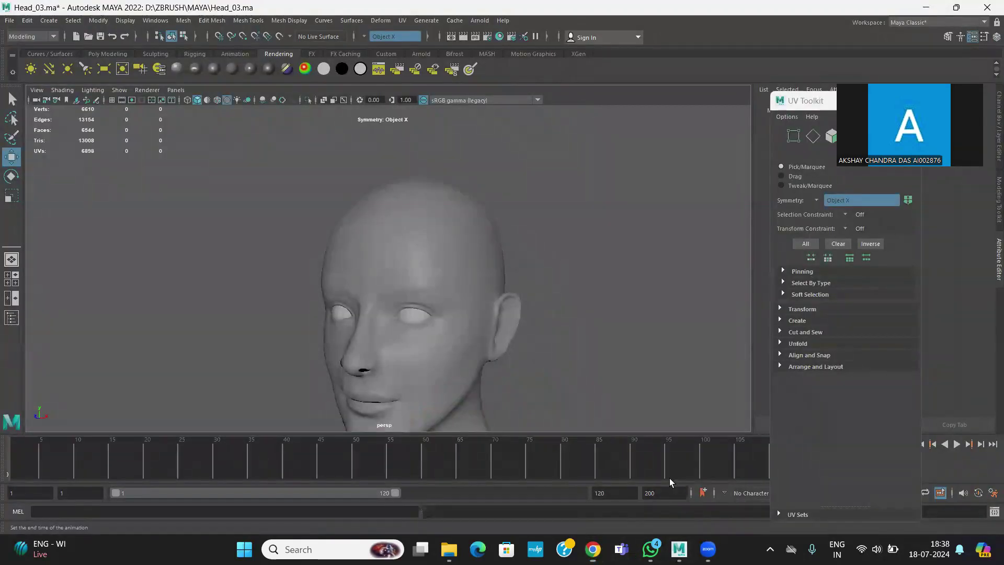
left_click_drag(563, 336, 538, 282, "alt")
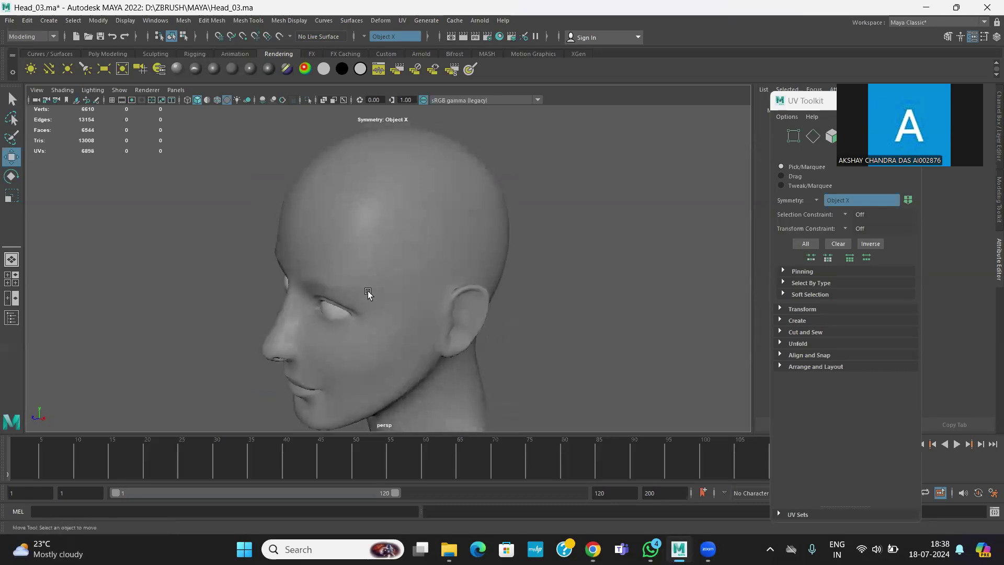
left_click(11, 139)
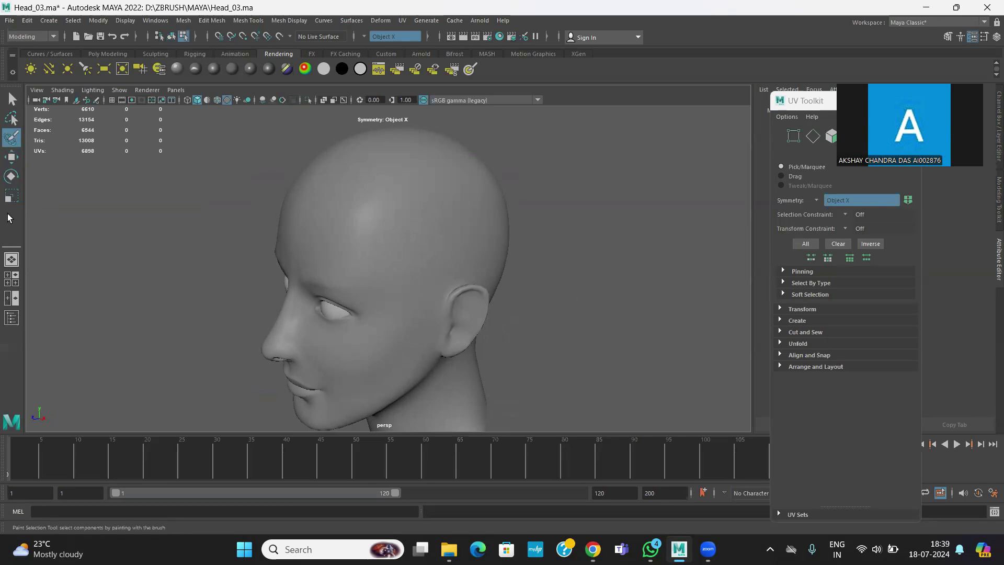
key("w")
left_click(381, 192)
right_click(381, 192)
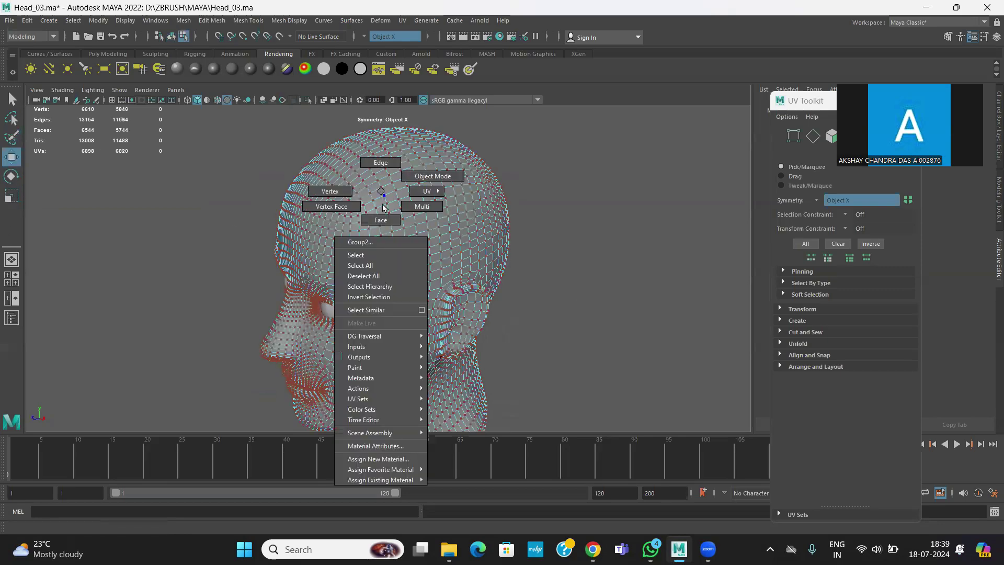
left_click(380, 220)
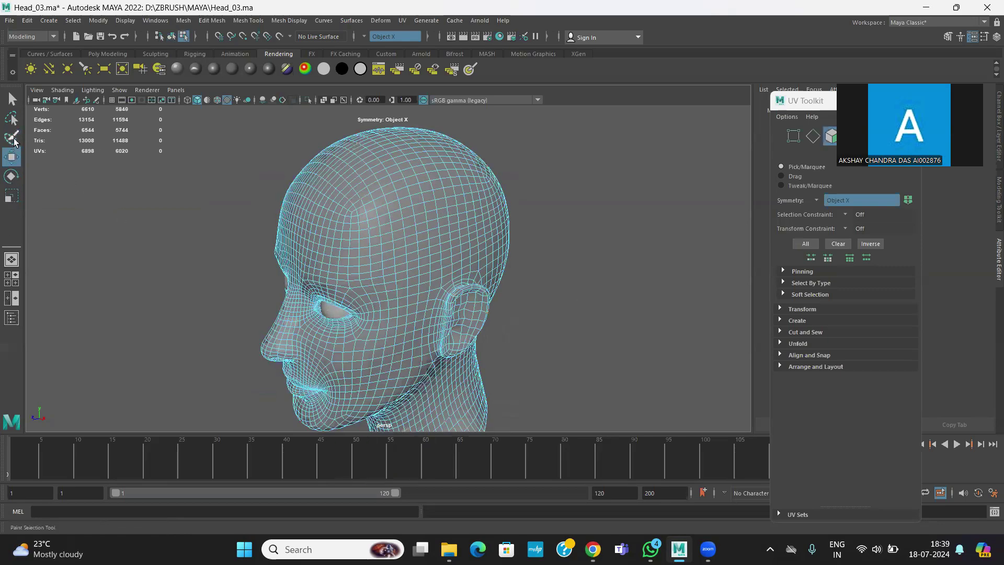
left_click(11, 138)
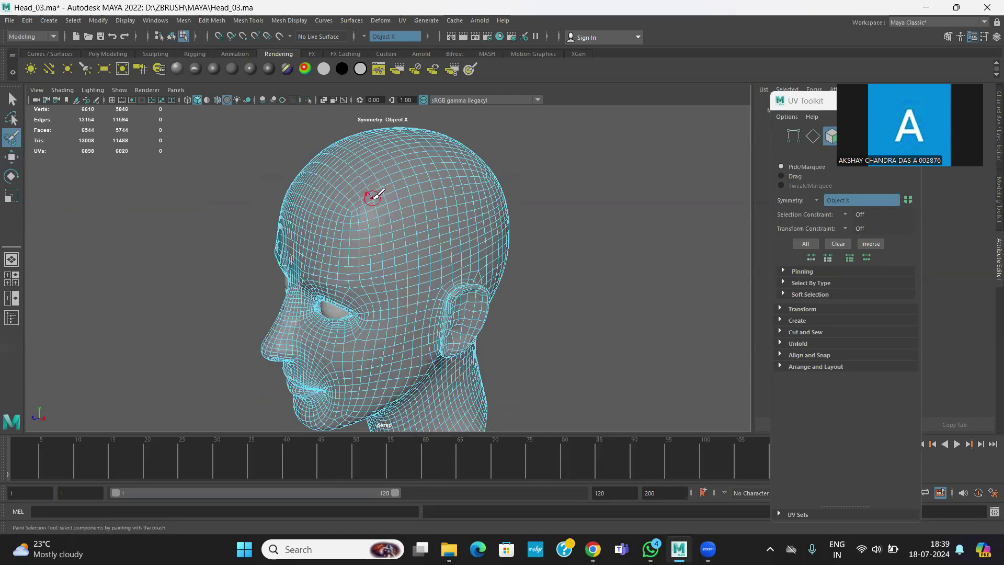
Paint-select the scalp faces over the crown, sides and back of the head with Object X symmetry.
left_click_drag(391, 205, 388, 205)
left_click_drag(509, 255, 479, 287, "alt")
mouse_move(419, 273)
left_mouse_down()
mouse_move(332, 218)
mouse_move(411, 249)
mouse_move(482, 254)
mouse_move(537, 319)
mouse_move(331, 231)
mouse_move(352, 191)
mouse_move(307, 260)
mouse_move(393, 256)
mouse_move(264, 215)
mouse_move(296, 285)
mouse_move(347, 318)
left_mouse_up()
mouse_move(417, 275)
left_mouse_down()
mouse_move(425, 294)
mouse_move(314, 332)
mouse_move(361, 338)
left_mouse_up()
mouse_move(421, 327)
left_mouse_down()
mouse_move(354, 340)
mouse_move(453, 350)
mouse_move(363, 298)
mouse_move(459, 203)
mouse_move(396, 195)
mouse_move(487, 177)
mouse_move(403, 258)
mouse_move(304, 257)
left_mouse_up()
mouse_move(359, 291)
left_mouse_down("alt")
mouse_move(417, 242)
mouse_move(397, 242)
left_mouse_up("alt")
scroll(363, 205, "up", 2)
mouse_move(338, 295)
left_mouse_down()
mouse_move(248, 326)
mouse_move(329, 336)
mouse_move(372, 287)
mouse_move(403, 195)
mouse_move(383, 339)
mouse_move(370, 358)
mouse_move(441, 359)
left_mouse_up()
left_click_drag(400, 324, 476, 345, "alt")
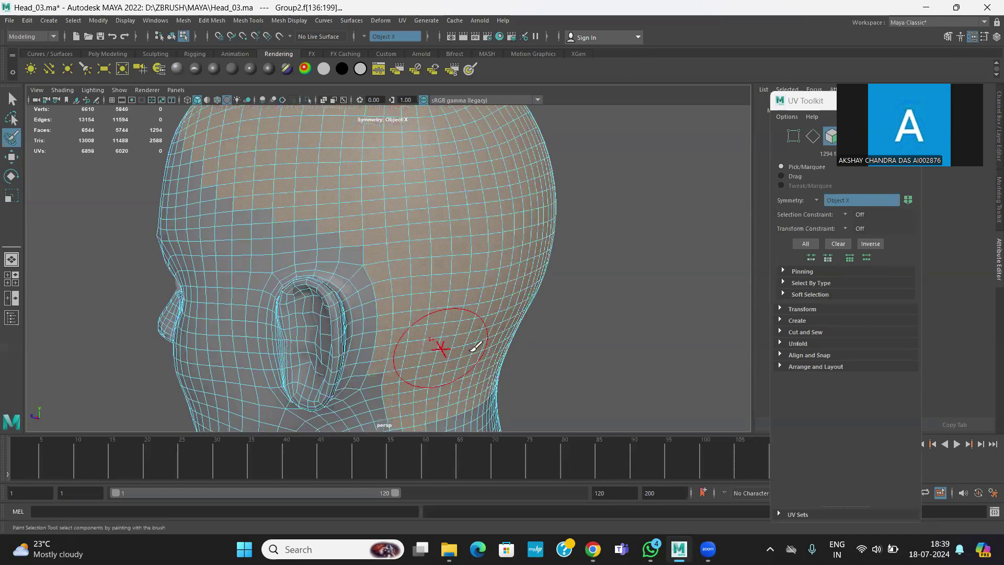
Extend the painted face selection forward to form the front hairline across the upper forehead.
left_click_drag(407, 329, 585, 374, "alt")
left_click_drag(382, 291, 361, 272, "alt")
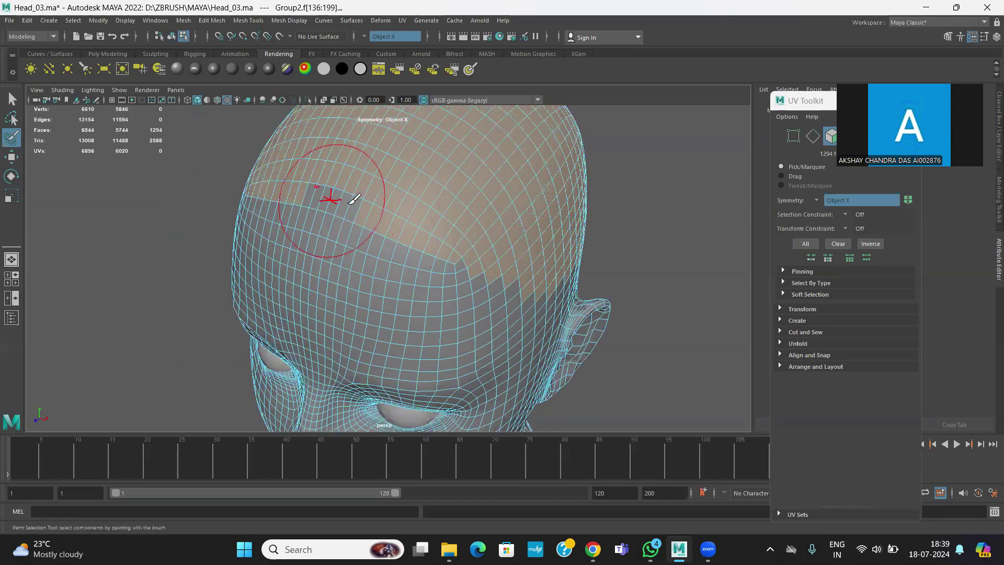
mouse_move(353, 202)
left_mouse_down()
mouse_move(307, 195)
mouse_move(343, 224)
mouse_move(343, 242)
mouse_move(331, 230)
left_mouse_up()
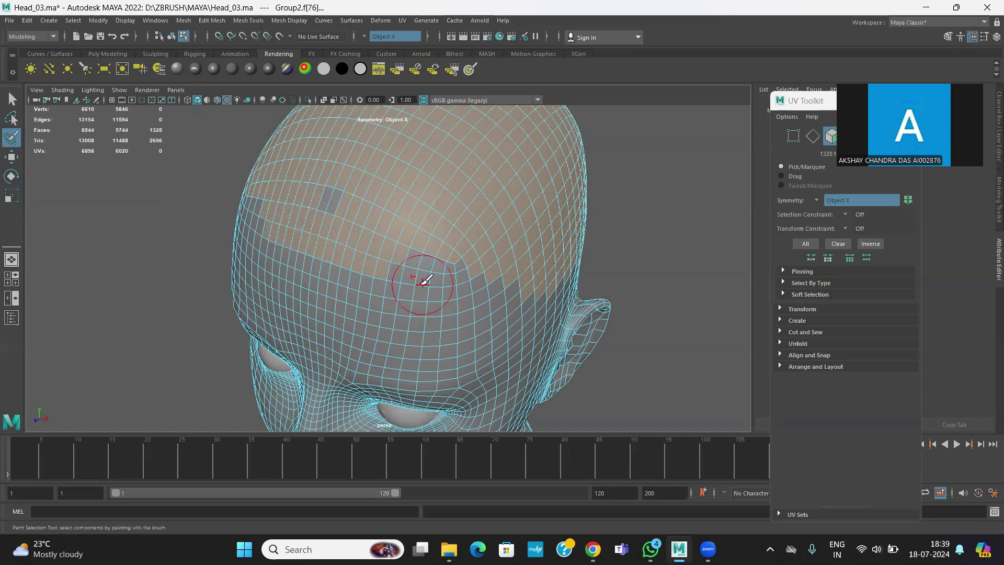
mouse_move(421, 280)
left_mouse_down("alt")
mouse_move(370, 269)
mouse_move(281, 157)
mouse_move(352, 171)
mouse_move(388, 212)
mouse_move(471, 246)
mouse_move(470, 300)
mouse_move(456, 330)
mouse_move(460, 295)
mouse_move(511, 242)
mouse_move(485, 263)
mouse_move(534, 265)
mouse_move(482, 280)
left_mouse_up("alt")
mouse_move(413, 294)
left_mouse_down("alt")
mouse_move(456, 216)
mouse_move(358, 168)
left_mouse_up("alt")
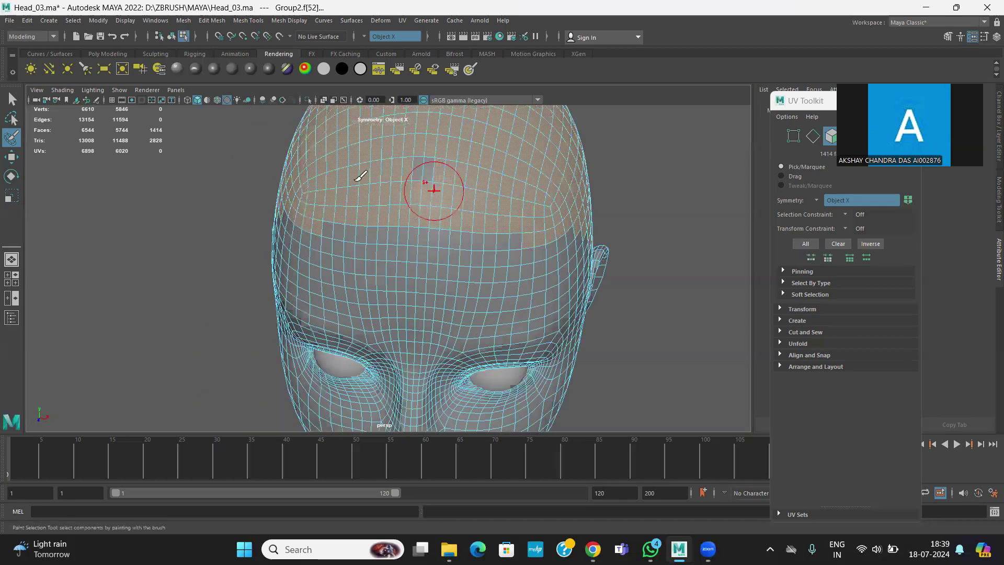
mouse_move(307, 198)
left_mouse_down()
mouse_move(419, 220)
mouse_move(456, 242)
mouse_move(411, 111)
left_mouse_up()
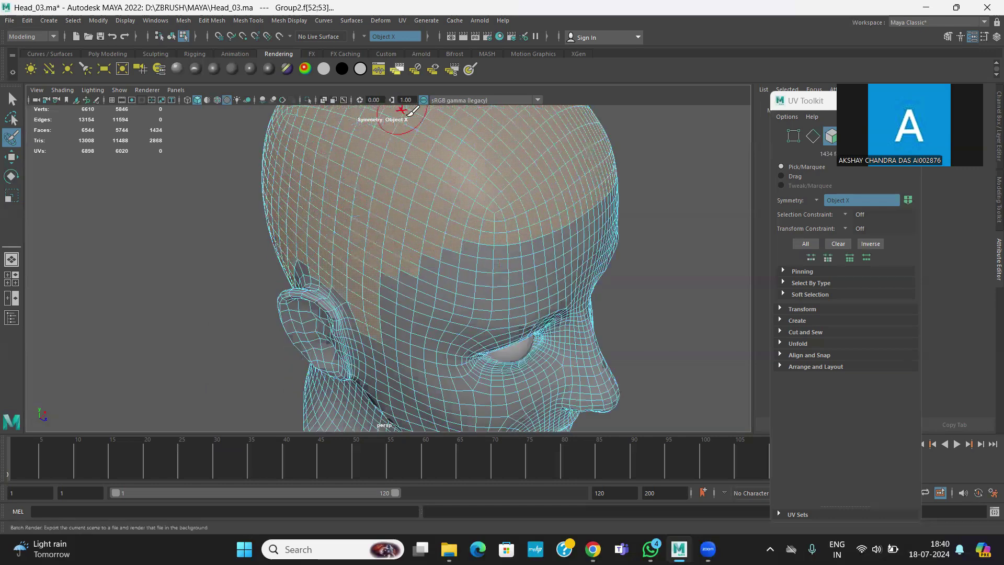
Turn off selection symmetry.
left_click_drag(461, 259, 492, 246, "alt")
middle_click_drag(470, 277, 425, 332, "alt")
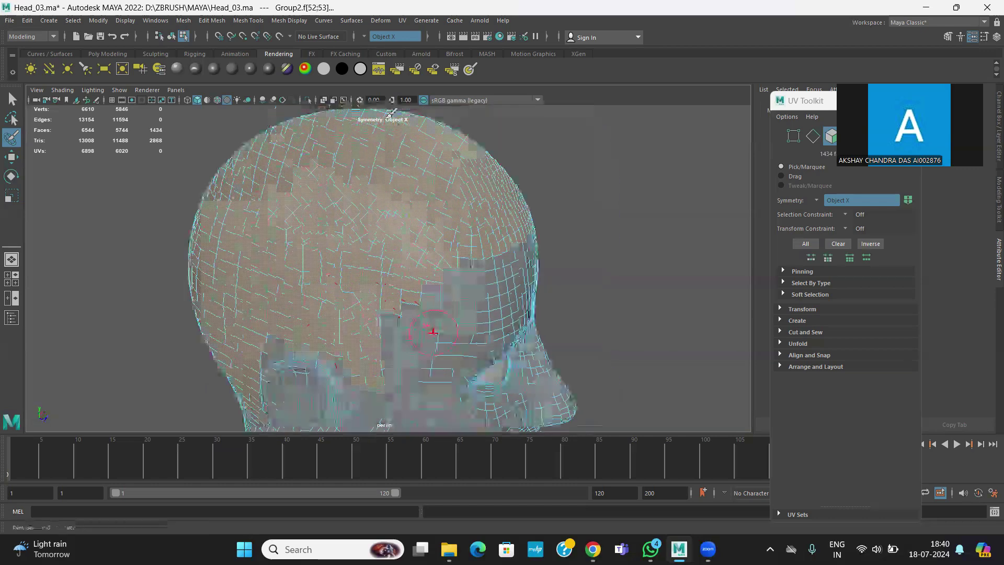
left_click(365, 39)
left_click(385, 45)
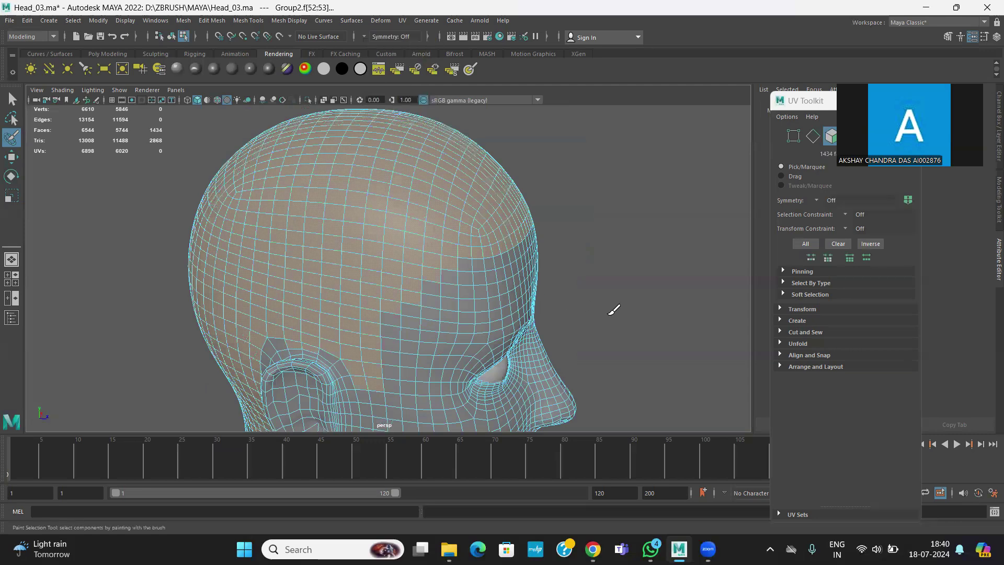
Shrink the selection brush and refine the scalp selection edge below and behind the head's right ear.
mouse_move(598, 318)
left_mouse_down("alt")
mouse_move(455, 258)
mouse_move(450, 246)
left_mouse_up("alt")
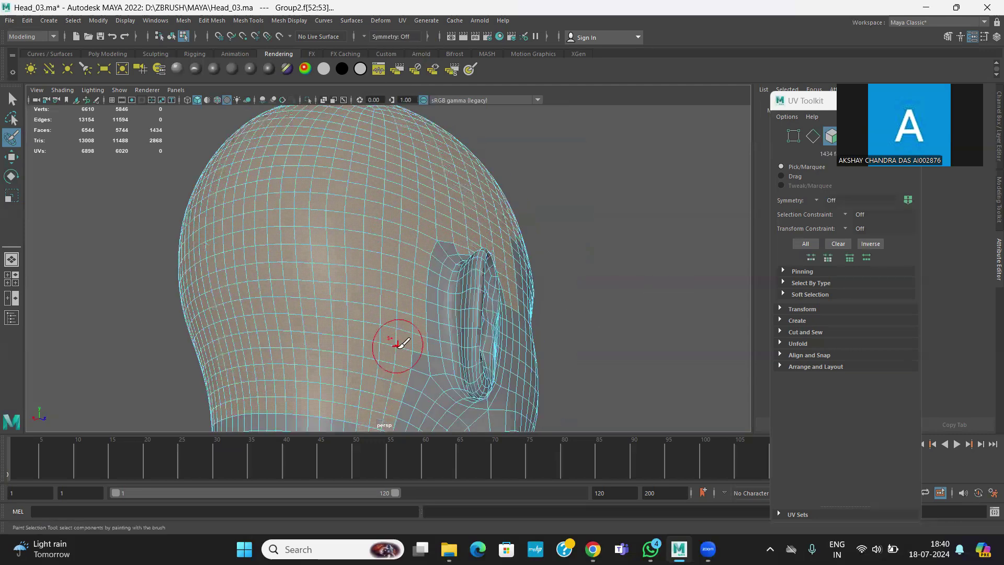
key("b")
left_click_drag(406, 347, 400, 346)
right_click_drag(429, 367, 583, 361, "alt")
middle_click_drag(583, 360, 591, 285, "alt")
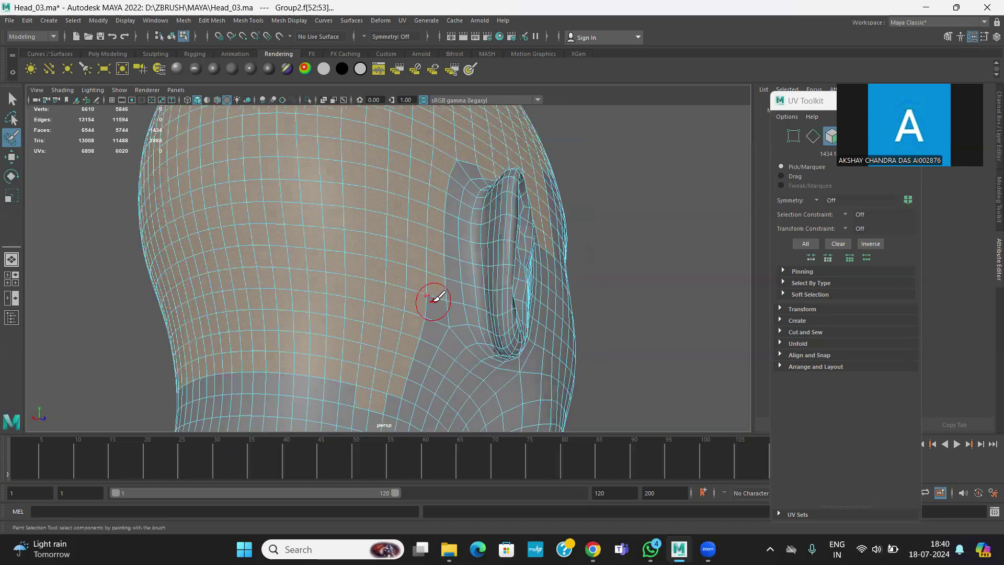
left_click_drag(405, 385, 381, 406)
left_click(358, 408, "ctrl")
left_click_drag(624, 350, 626, 354, "alt")
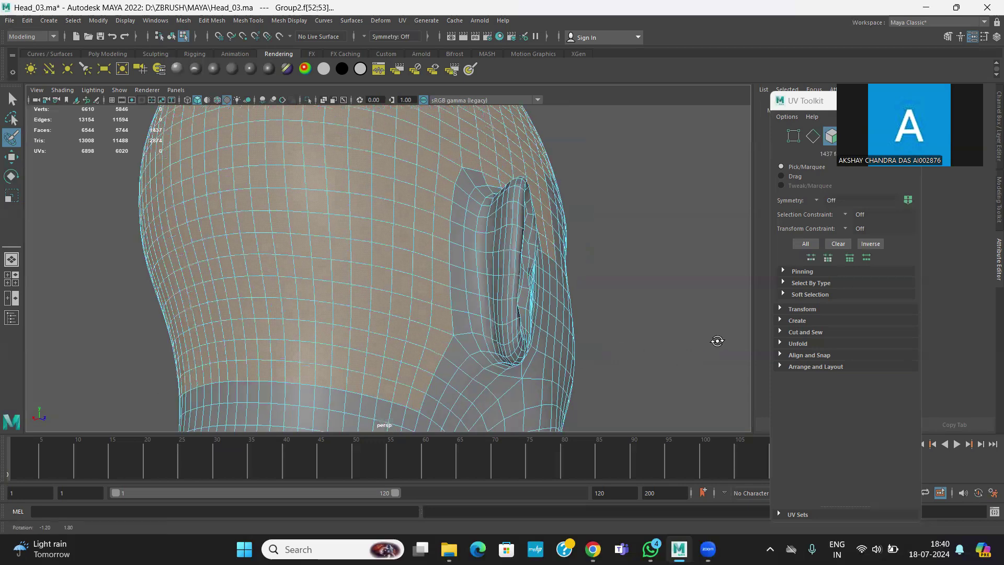
Refine the scalp selection edge below and behind the head's left ear to match the other side.
left_click_drag(717, 340, 410, 354, "alt")
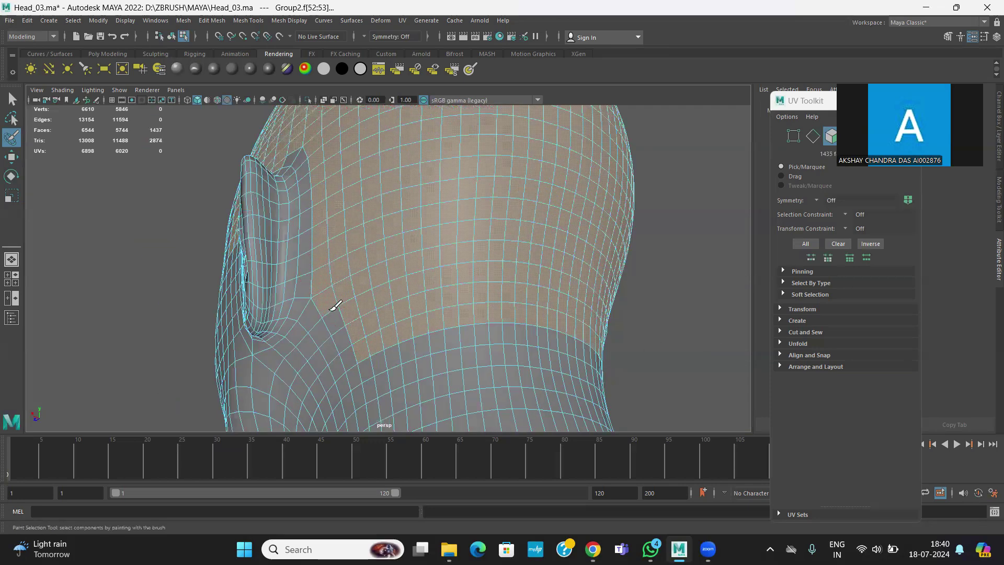
left_click_drag(330, 310, 346, 352)
mouse_move(657, 325)
left_mouse_down("alt")
mouse_move(659, 343)
mouse_move(715, 381)
left_mouse_up("alt")
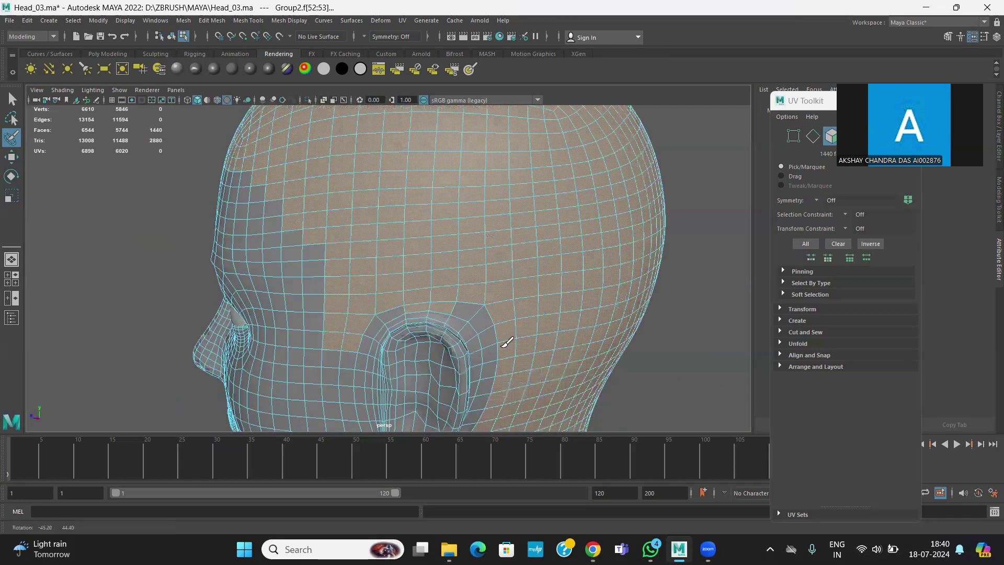
left_click_drag(502, 347, 505, 345, "alt")
Trim a row of faces from the front hairline on the head's right half, and paint that row back into the selection.
left_click_drag(630, 344, 736, 415, "alt")
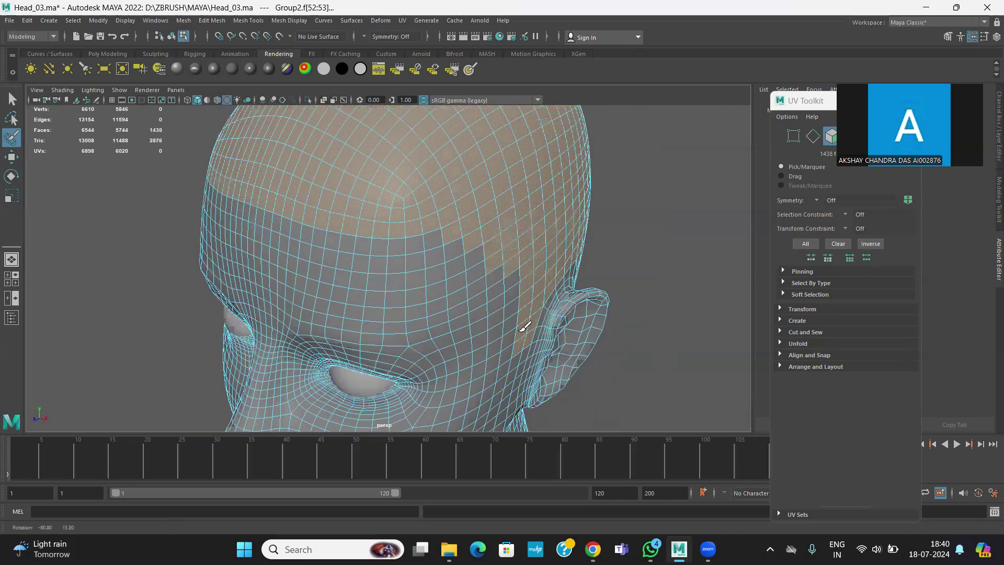
left_click_drag(525, 327, 468, 272, "alt")
mouse_move(694, 374)
left_mouse_down("alt")
mouse_move(677, 383)
mouse_move(749, 384)
left_mouse_up("alt")
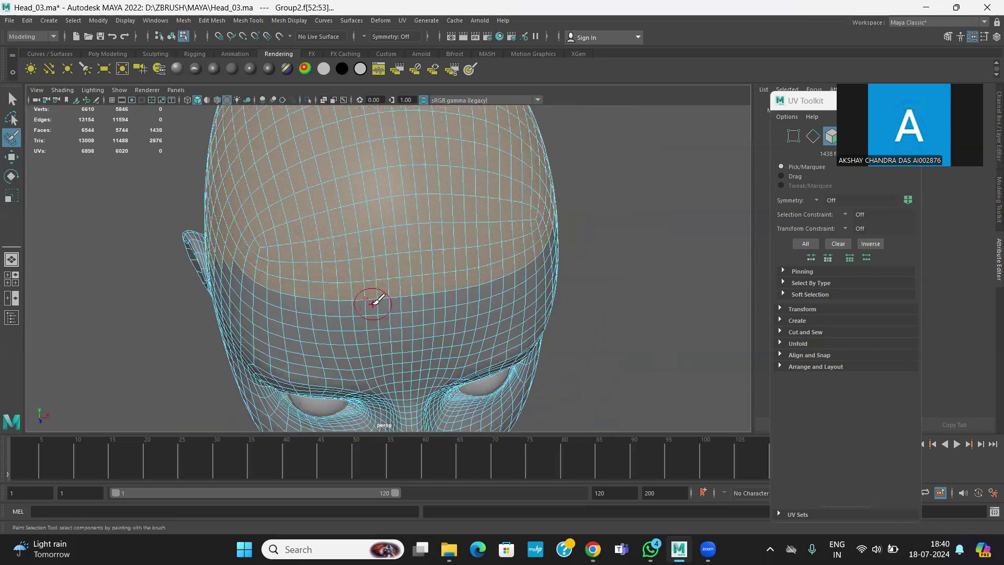
mouse_move(359, 297)
left_mouse_down("ctrl")
mouse_move(254, 278)
mouse_move(437, 290)
mouse_move(352, 274)
mouse_move(362, 273)
left_mouse_up("ctrl")
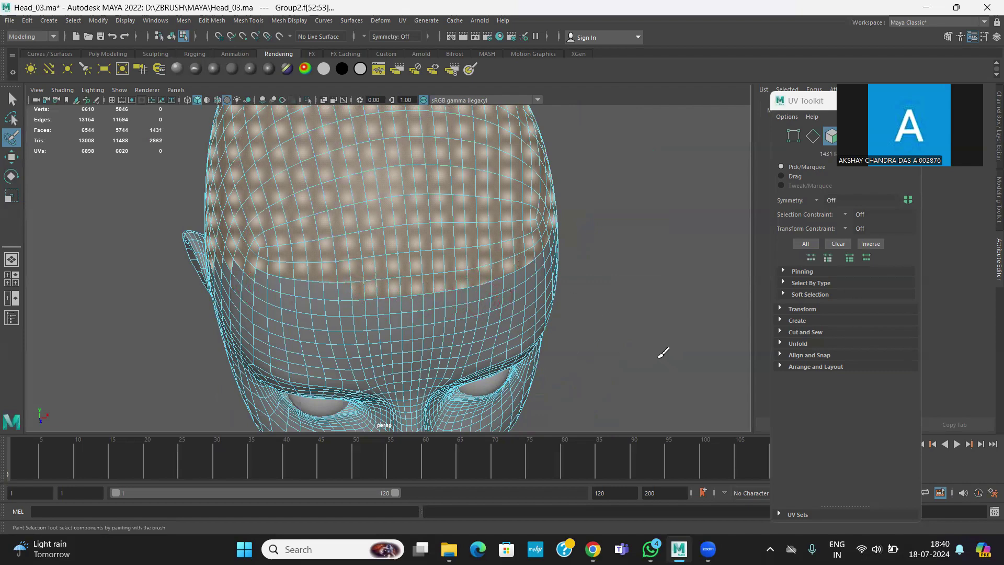
left_click_drag(651, 332, 607, 324, "alt")
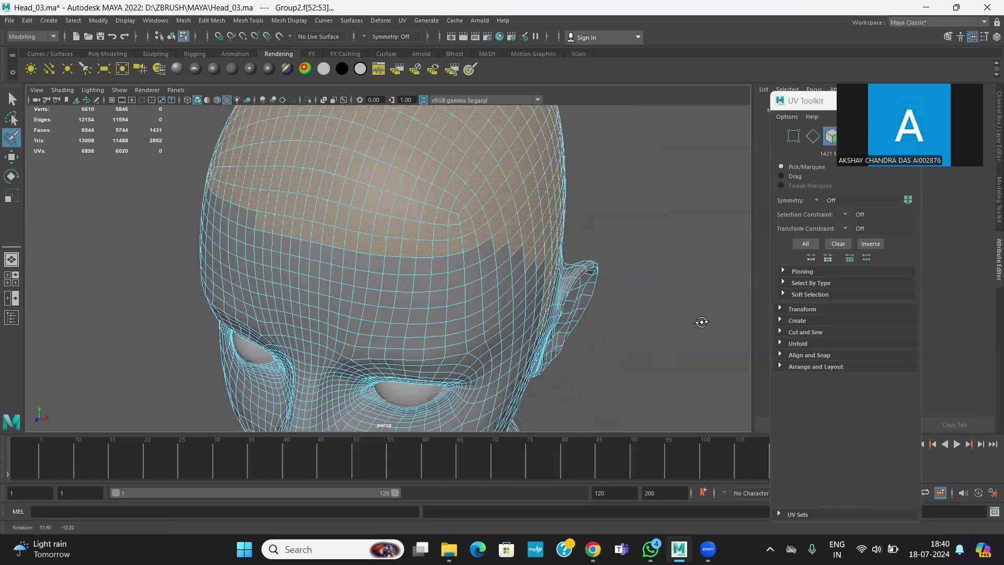
mouse_move(701, 322)
left_mouse_down("alt")
mouse_move(706, 314)
mouse_move(554, 262)
left_mouse_up("alt")
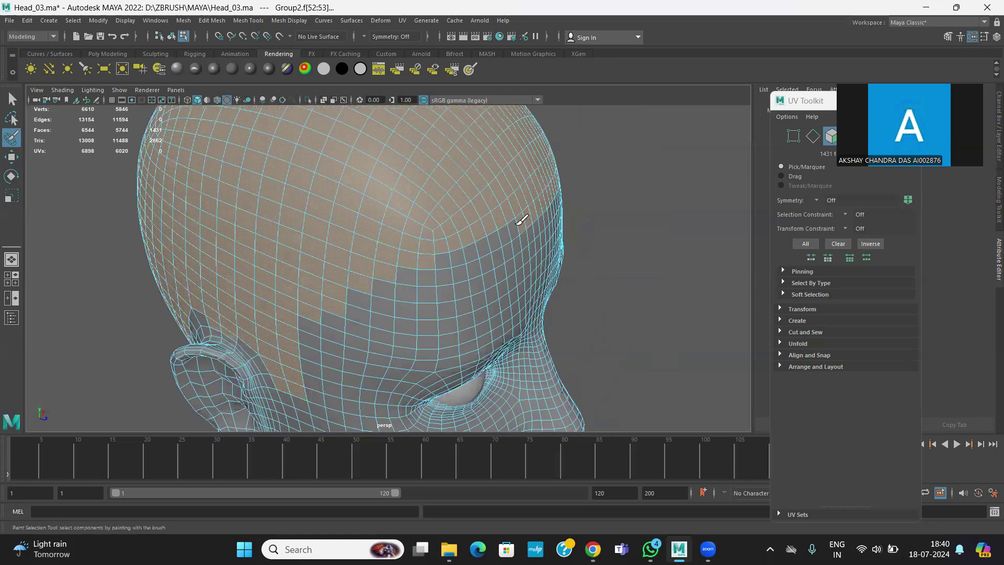
left_click_drag(517, 224, 438, 261)
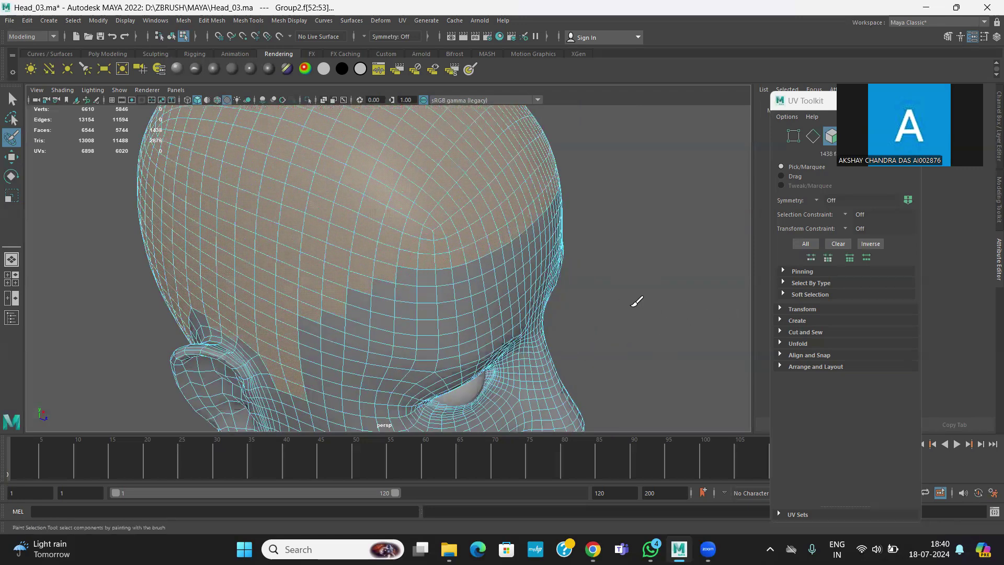
Refine the scalp selection's stepped edge at the head's right temple to match the left temple.
left_click_drag(637, 302, 625, 322, "alt")
left_click_drag(610, 281, 658, 305, "alt")
mouse_move(639, 352)
left_mouse_down("alt")
mouse_move(660, 360)
mouse_move(635, 365)
left_mouse_up("alt")
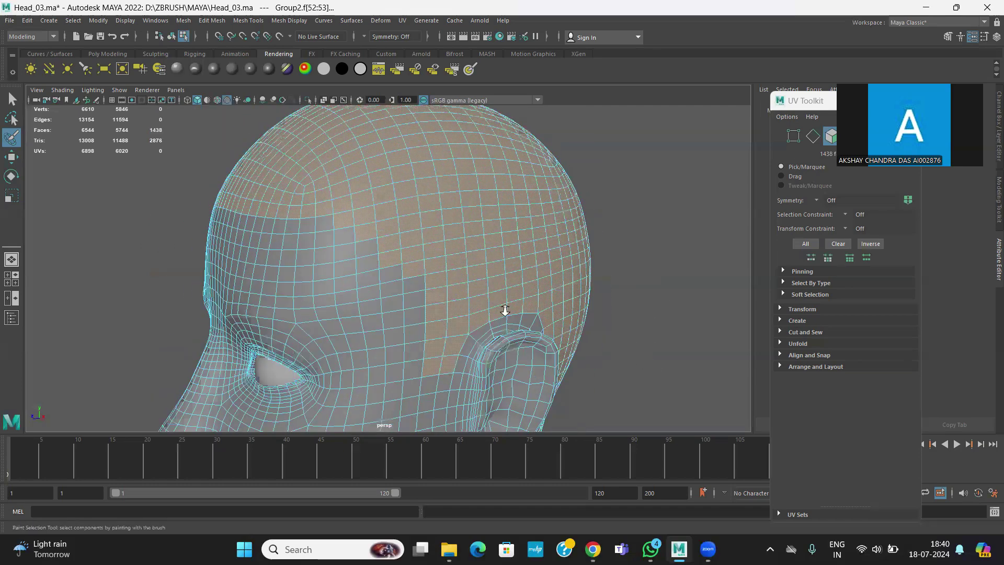
scroll(520, 310, "down", 4)
left_click_drag(520, 311, 355, 365, "alt")
scroll(671, 347, "up", 5)
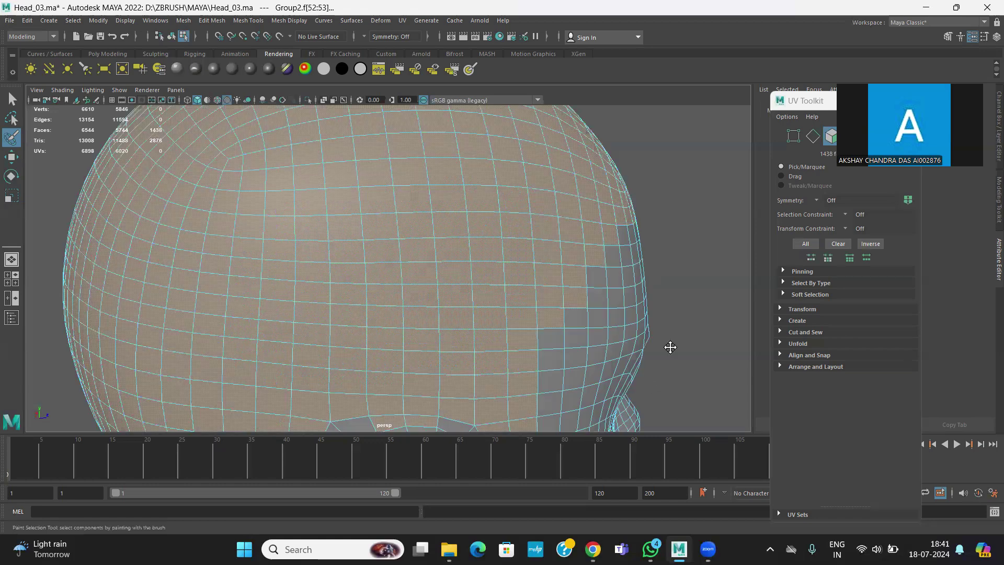
middle_click_drag(408, 255, 346, 267, "alt")
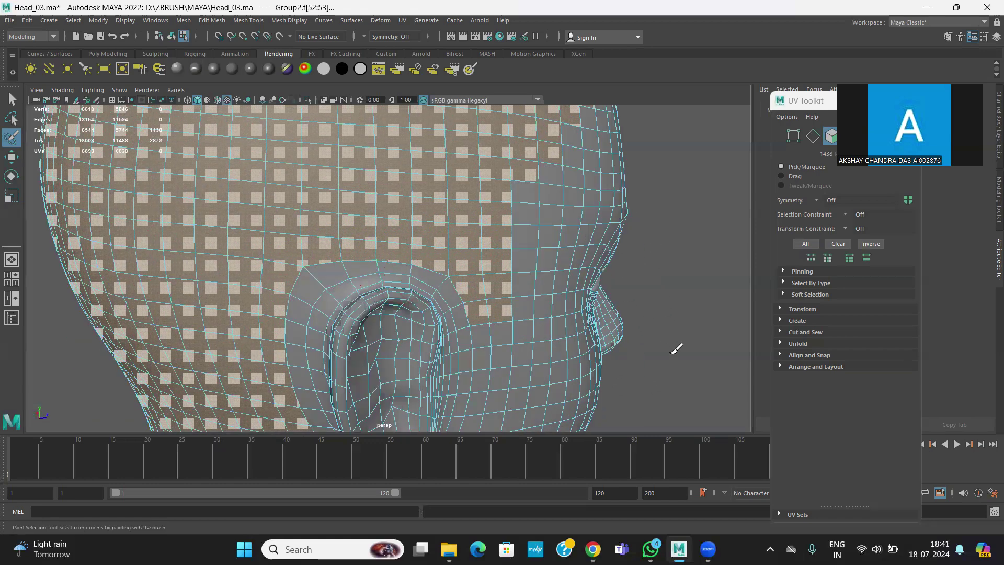
left_click_drag(674, 347, 600, 369, "alt")
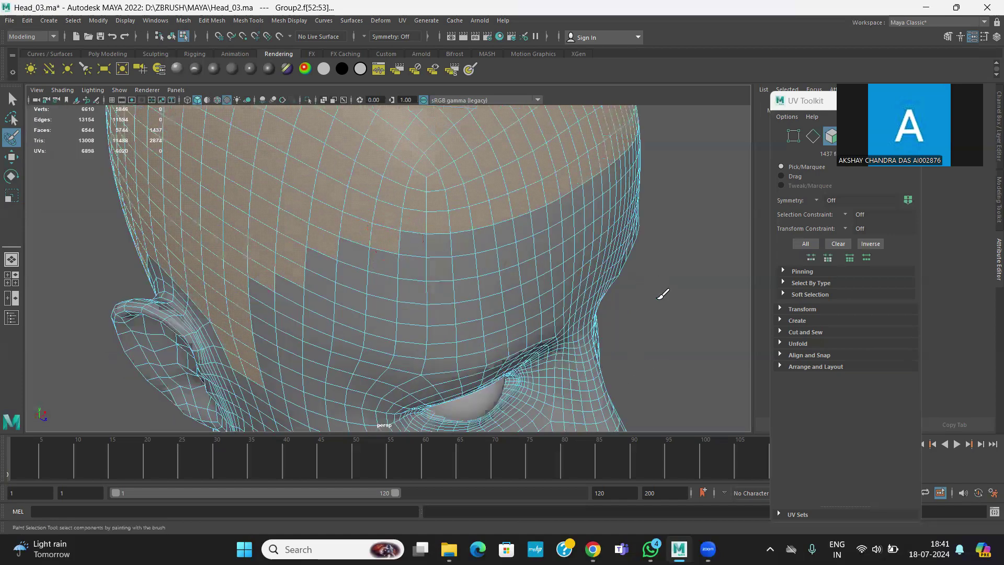
Duplicate the selected scalp faces into a separate mesh and activate the Move tool.
left_click_drag(663, 294, 496, 299, "alt")
left_click_drag(654, 347, 695, 381, "alt")
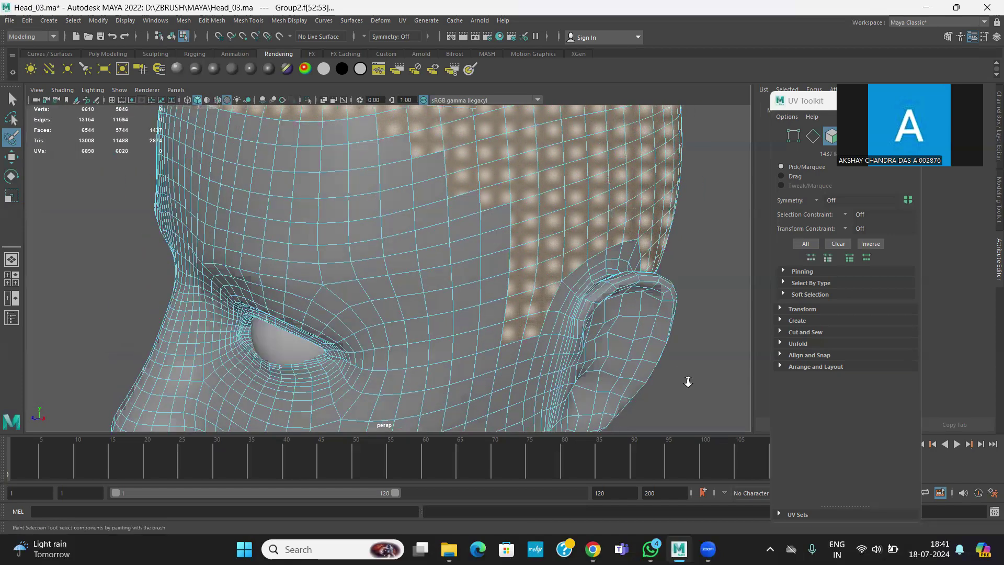
right_click_drag(688, 381, 601, 339, "alt")
left_click_drag(586, 306, 714, 293, "alt")
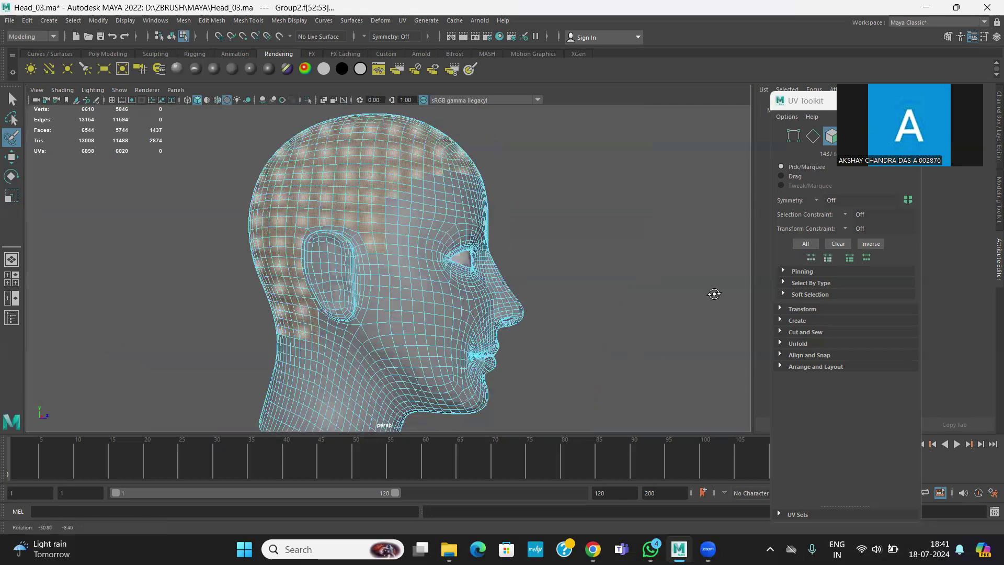
mouse_move(656, 304)
left_mouse_down("alt")
mouse_move(662, 331)
mouse_move(569, 197)
mouse_move(509, 148)
left_mouse_up("alt")
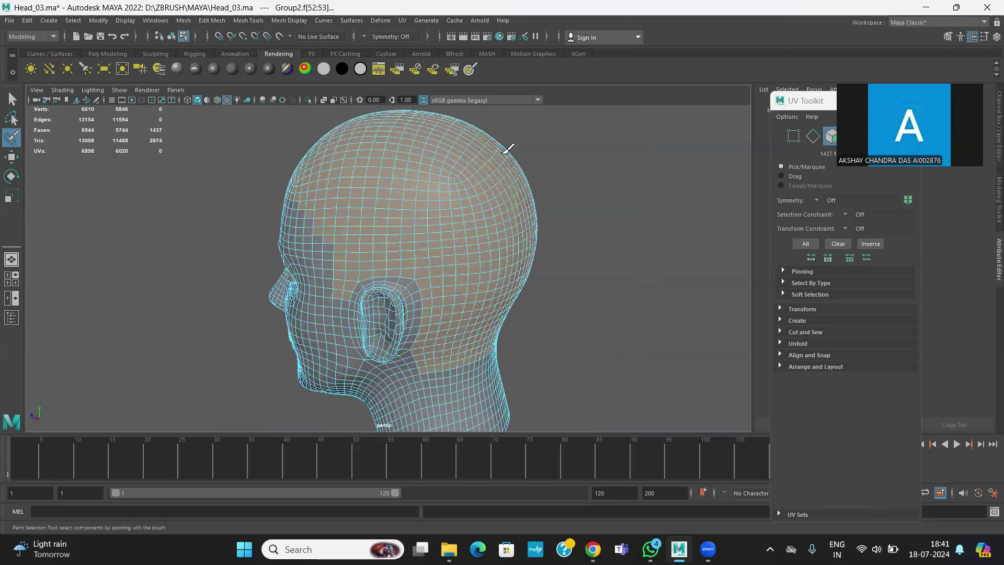
left_click(207, 22)
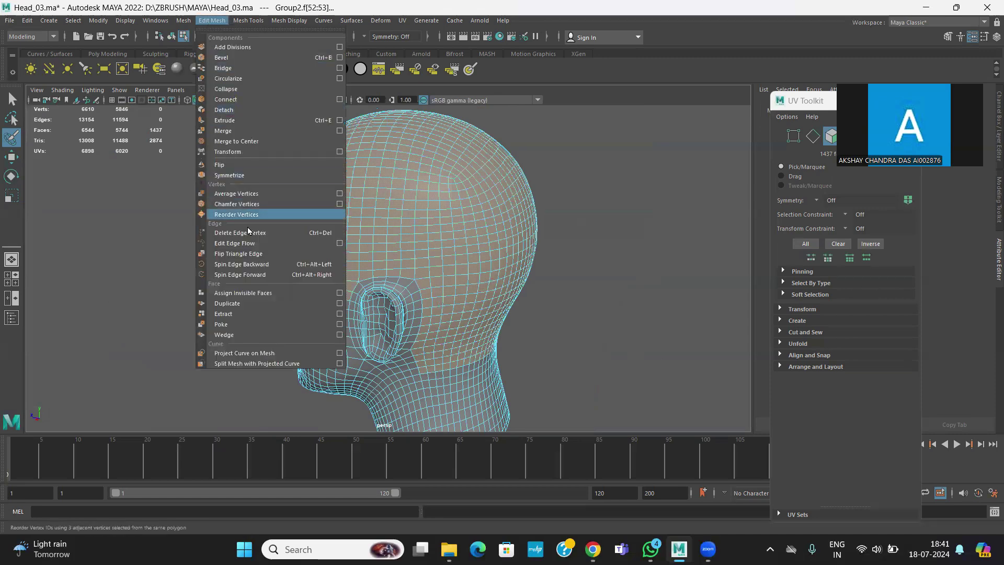
left_click(237, 303)
left_click(10, 155)
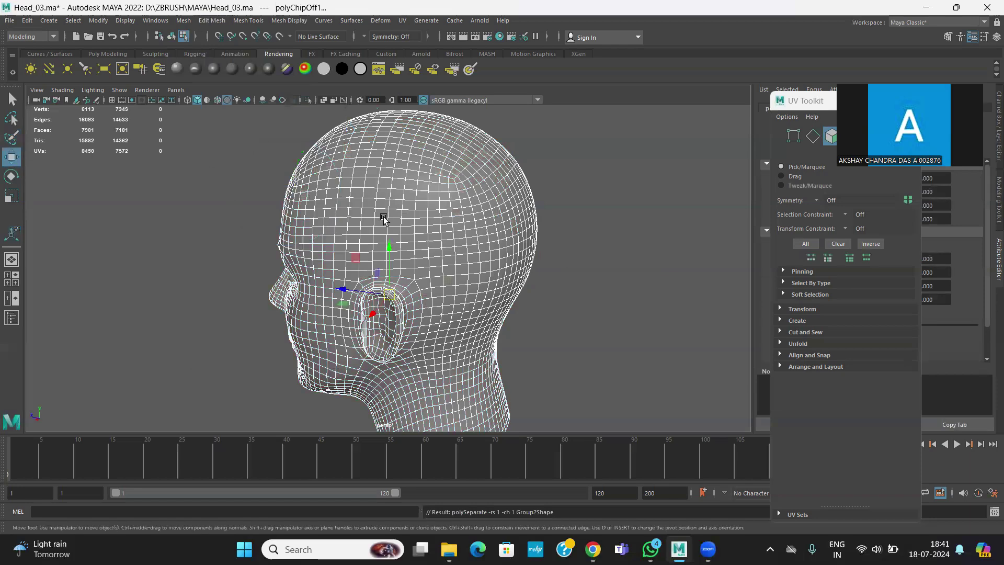
Return to object mode and assign the duplicated scalp mesh a new Lambert material with a dark grey color.
middle_click_drag(664, 265, 651, 310, "alt")
right_click_drag(411, 248, 456, 210)
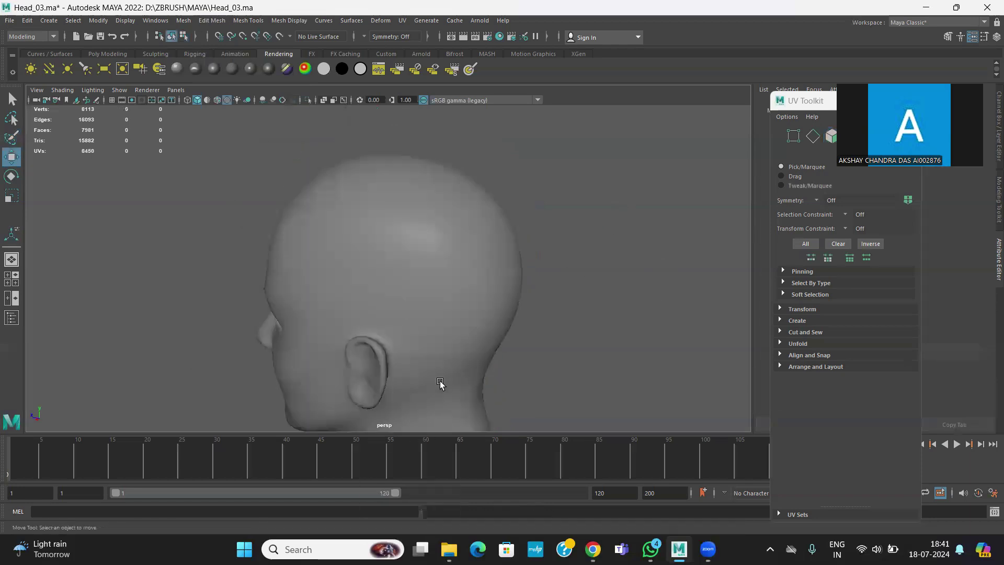
left_click(442, 385)
left_click_drag(606, 319, 654, 298, "alt")
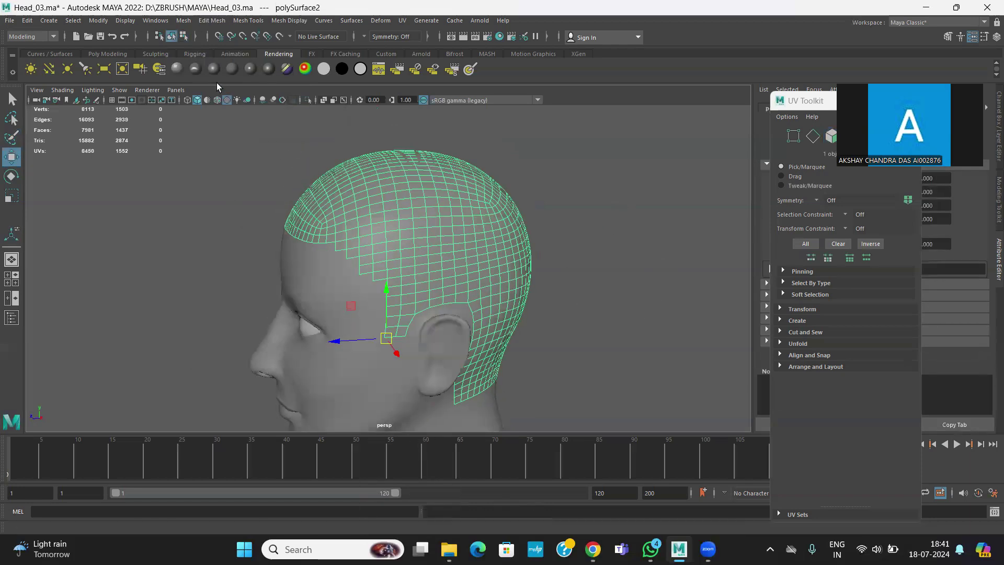
left_click(231, 68)
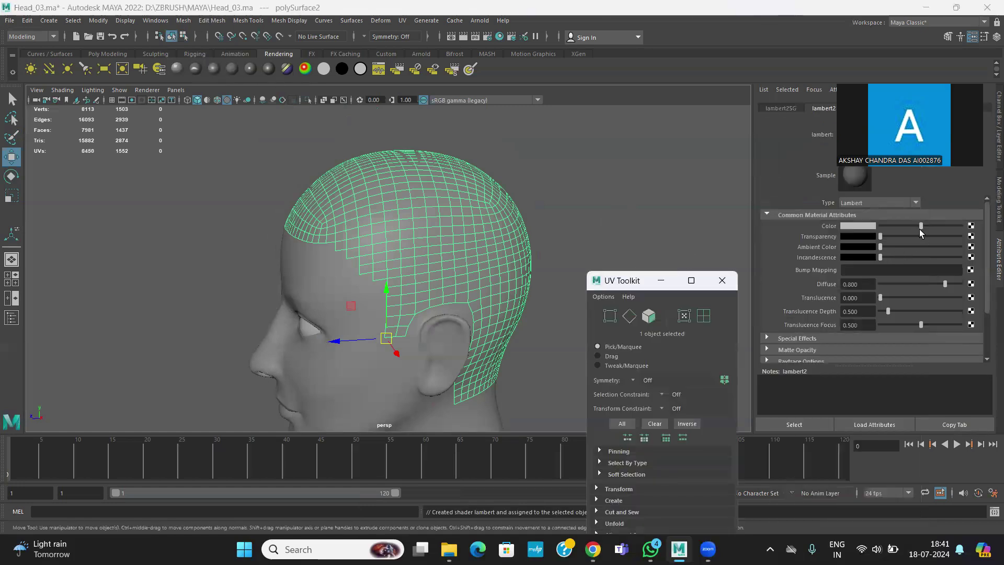
left_click_drag(920, 230, 890, 226)
left_click(664, 211)
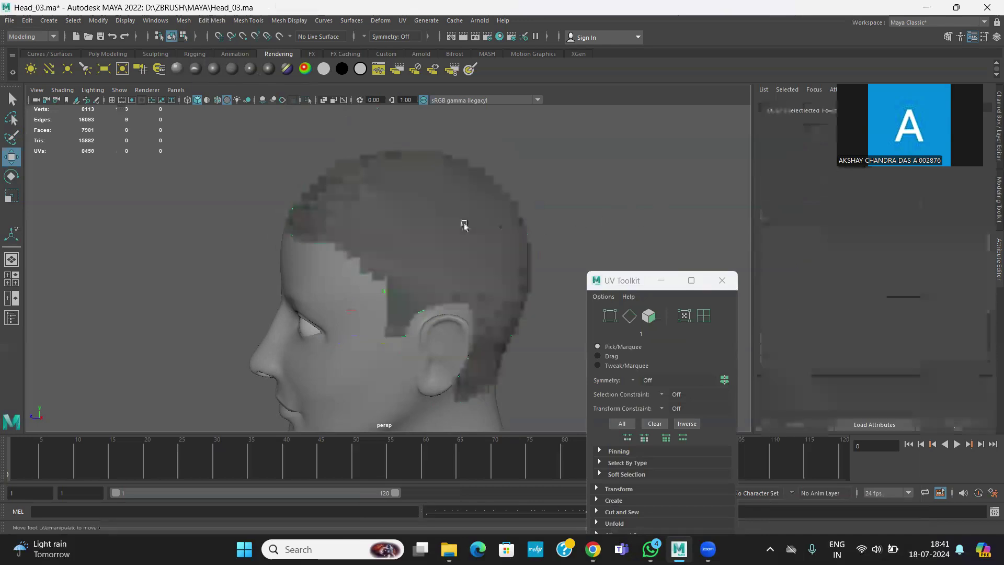
Put the original head mesh on a new display layer and hide that layer, leaving the scalp mesh and eyes shown.
left_click(460, 225)
left_click_drag(556, 261, 369, 256, "alt")
left_click(305, 260)
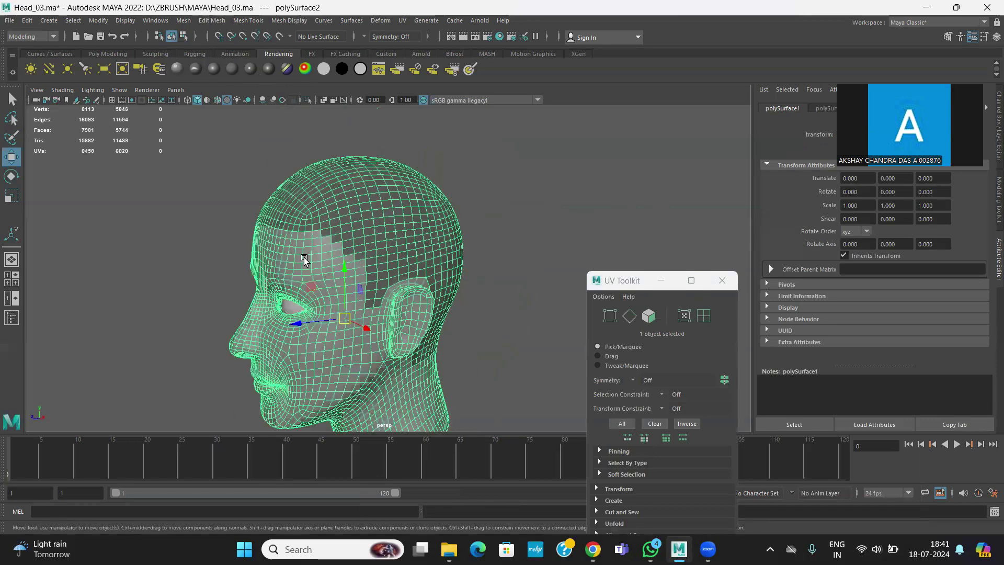
left_click(996, 37)
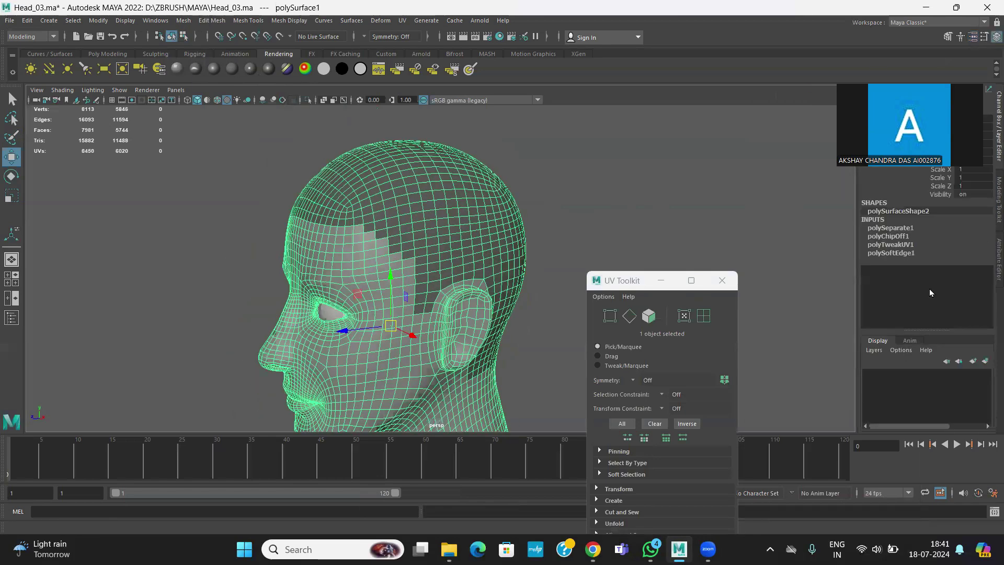
left_click(986, 362)
left_click(869, 376)
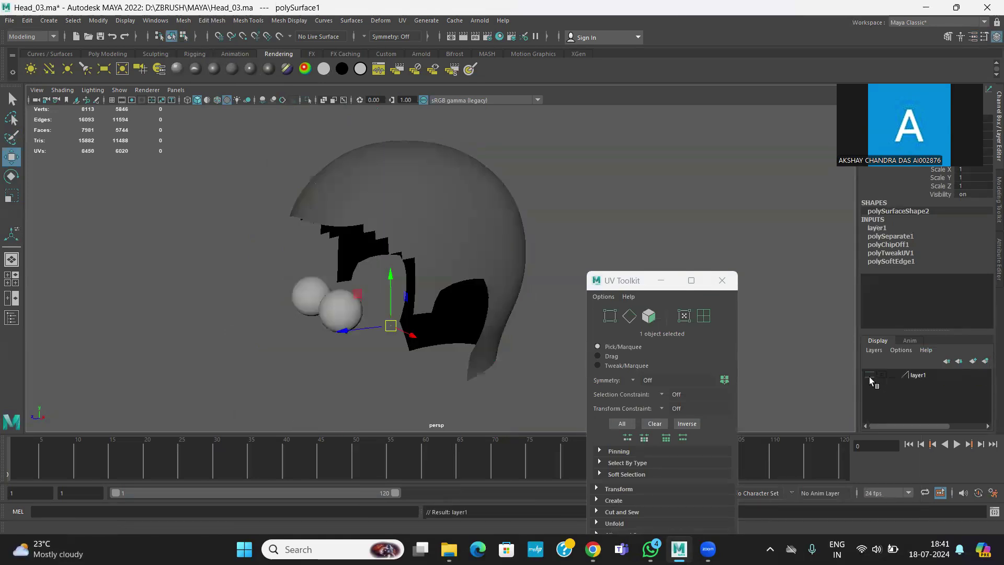
left_click(869, 375)
left_click(869, 376)
left_click(870, 376)
left_click(870, 376)
Close the floating UV Toolkit window.
left_click(629, 283)
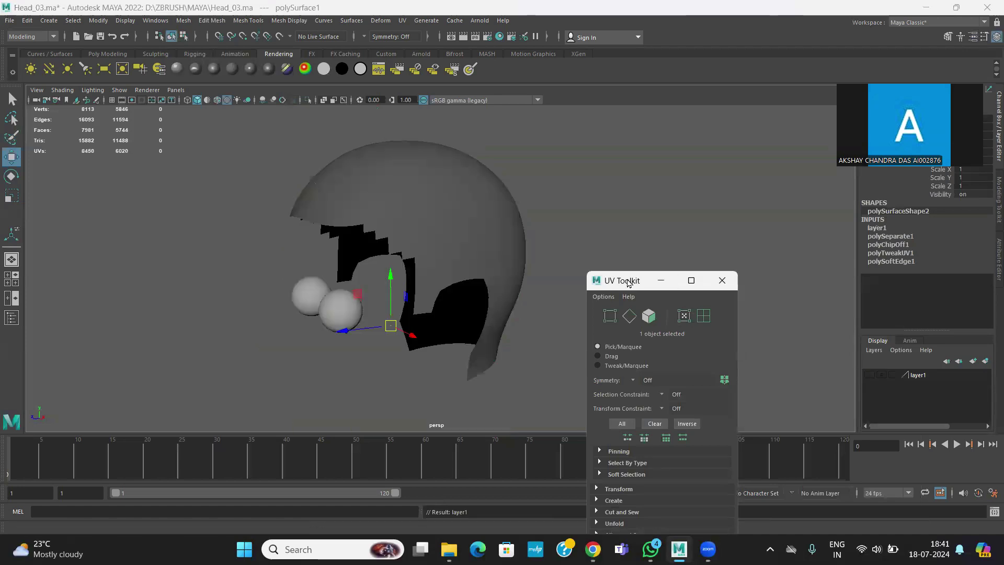
left_click(797, 183)
left_click_drag(609, 222, 648, 270, "alt")
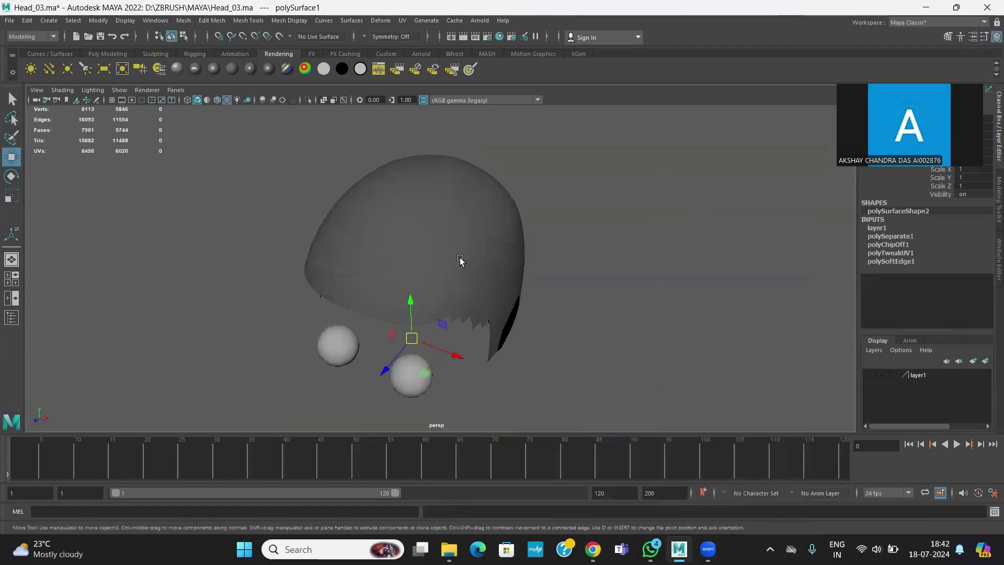
Open the scalp mesh's UV layout in the UV Editor and minimize the editor window.
left_click(462, 261)
left_click(403, 23)
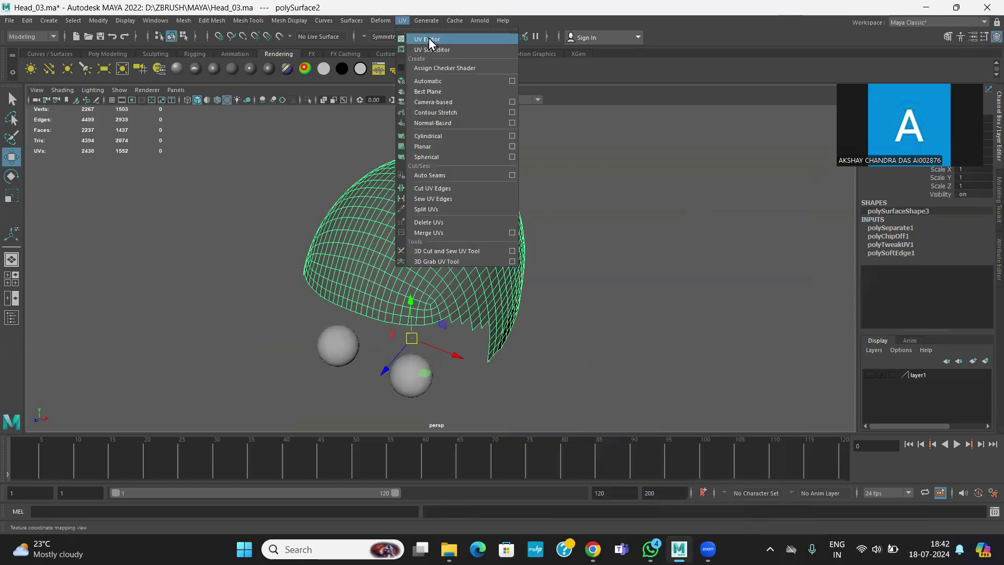
left_click(429, 38)
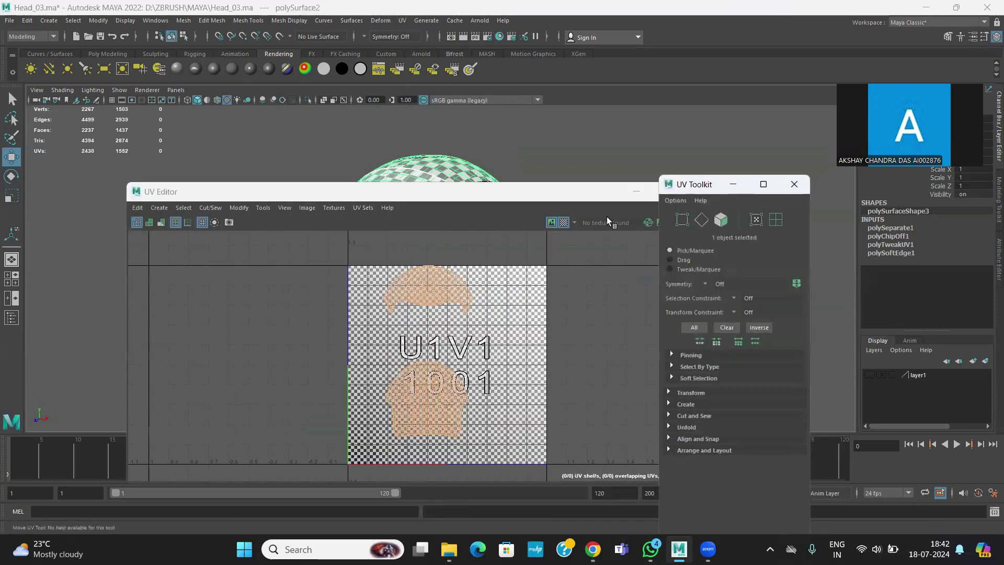
left_click(599, 197)
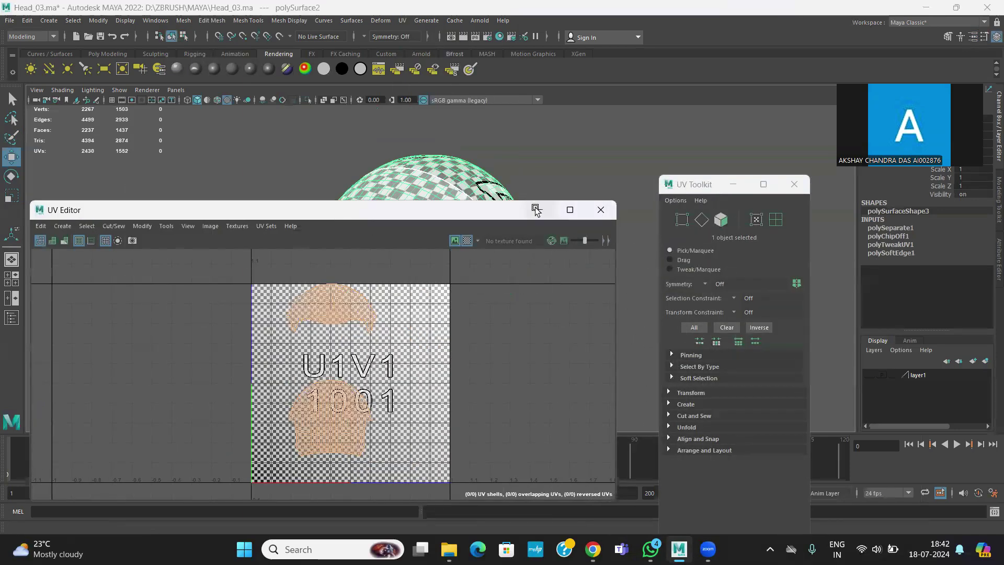
left_click(536, 210)
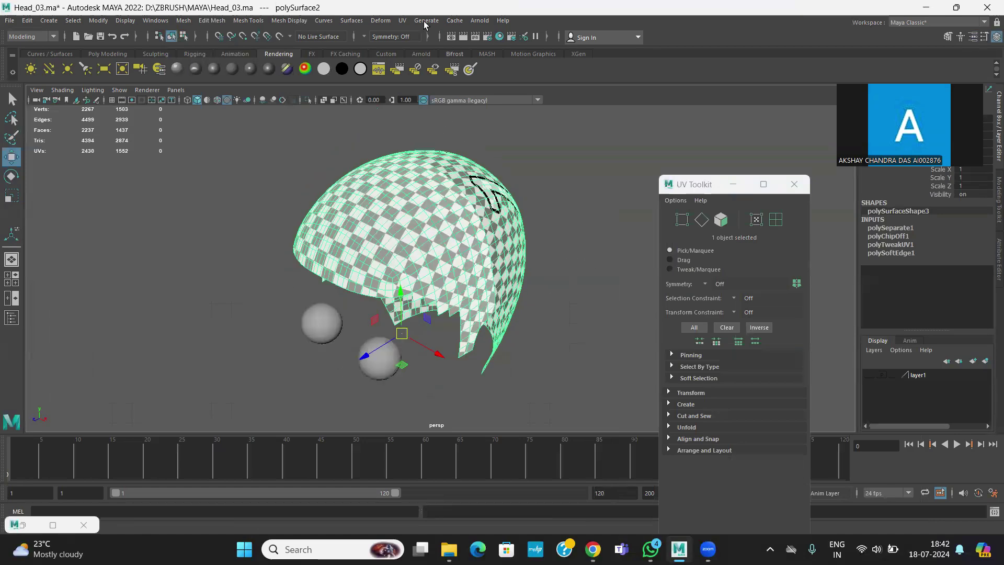
Apply a camera-based UV projection to the scalp mesh from the angled view and show the layout in the UV Editor below the model.
left_click(402, 21)
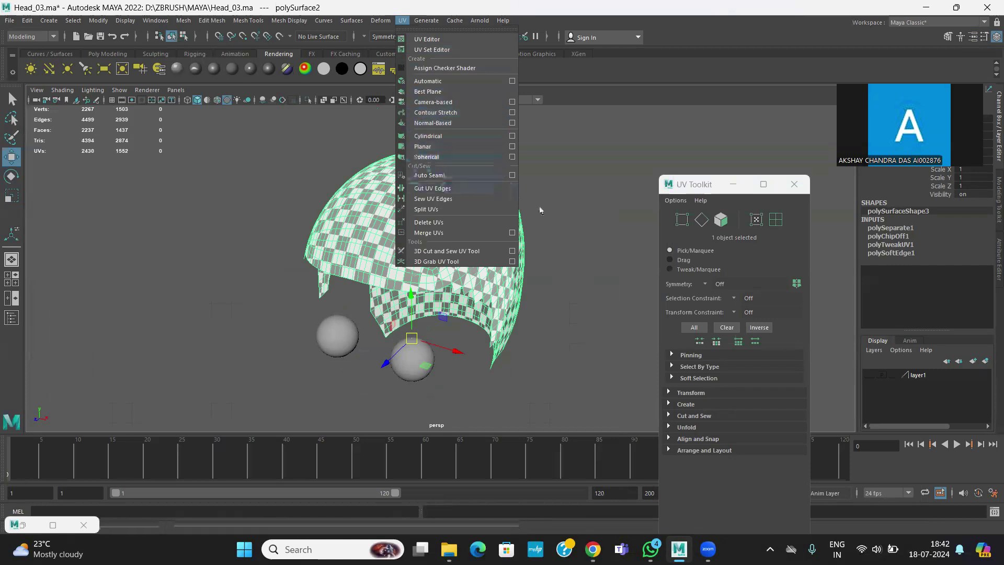
left_click(453, 102)
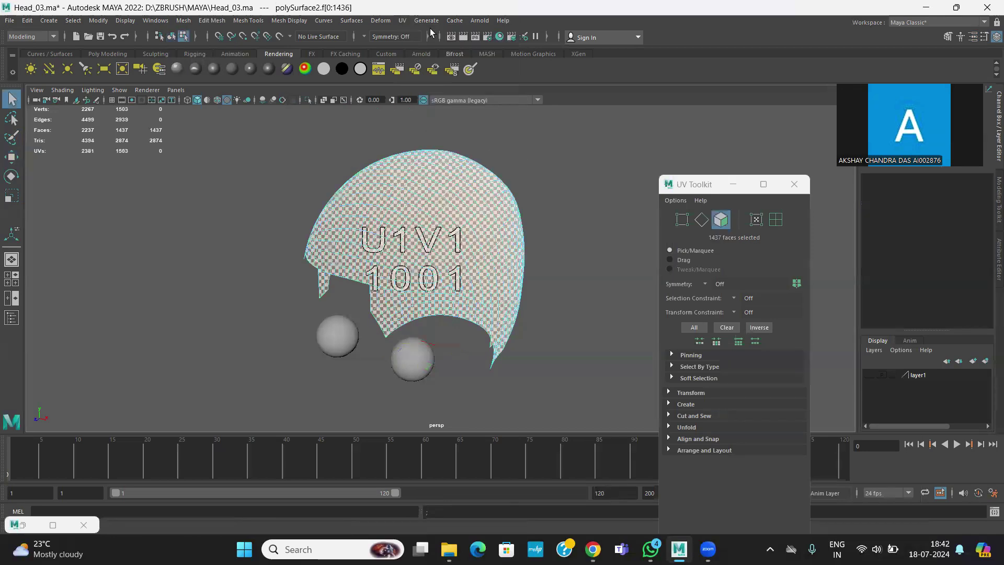
left_click(402, 20)
left_click(436, 42)
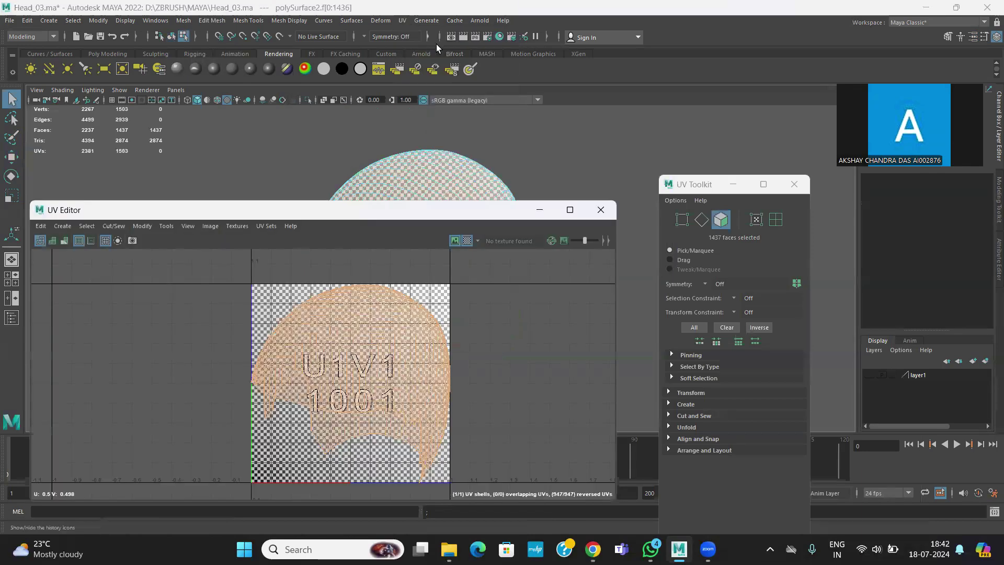
left_click_drag(432, 211, 428, 277)
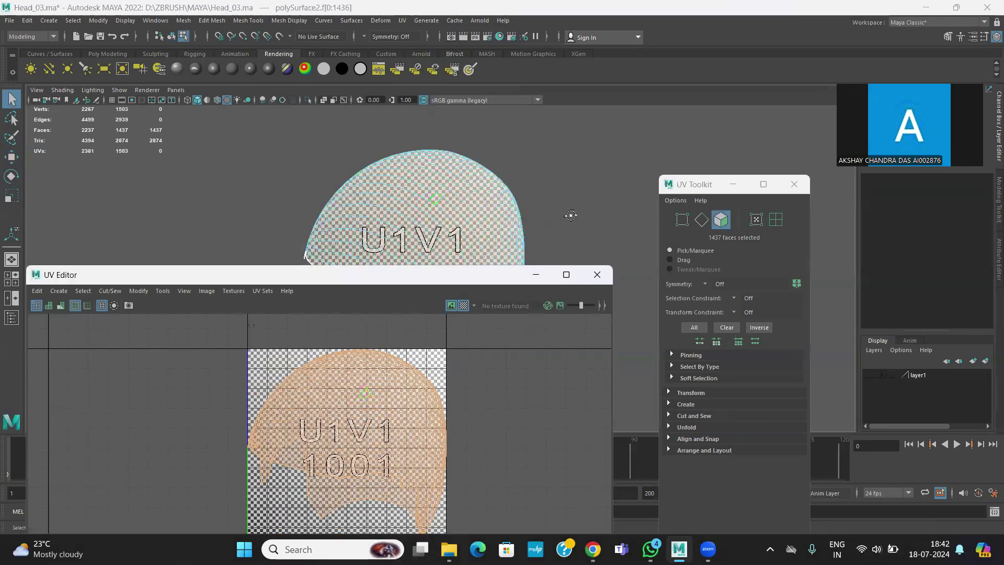
Reproject the scalp mesh's UVs with camera-based mapping from a straight front view.
left_click_drag(555, 204, 534, 126, "alt")
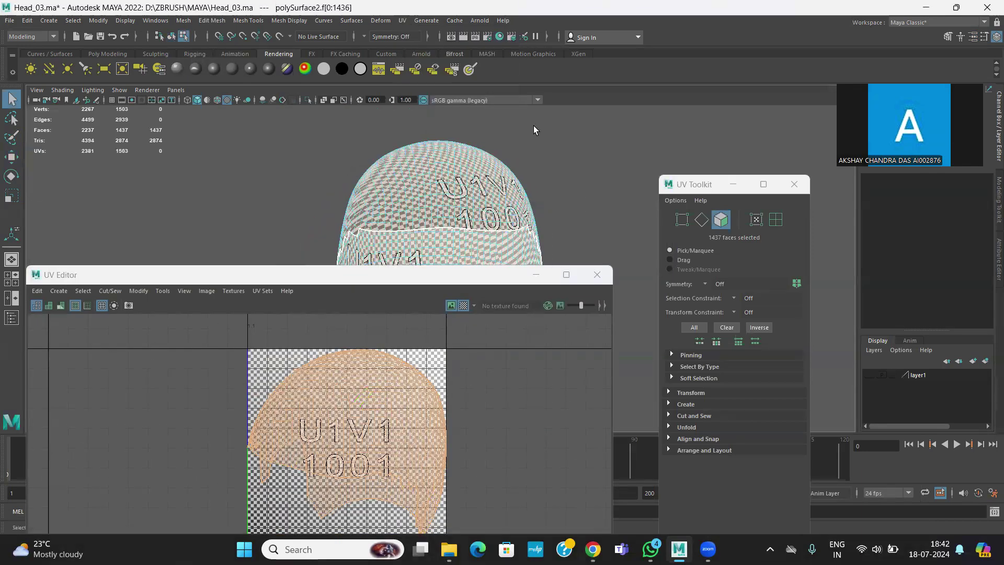
left_click(403, 20)
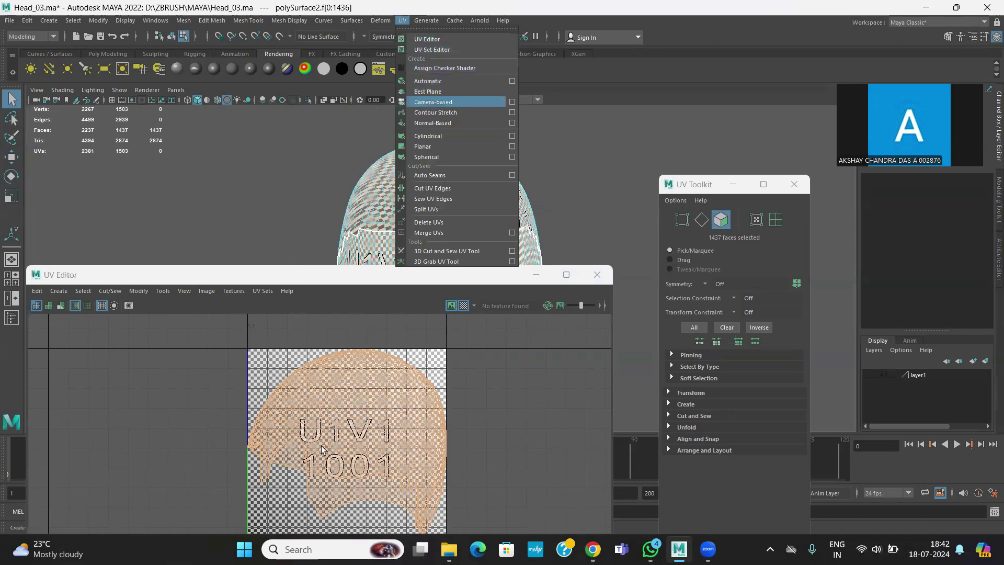
key("Return")
Unfold the scalp mesh's UVs with the Unfold command on all selected faces.
right_click(311, 394)
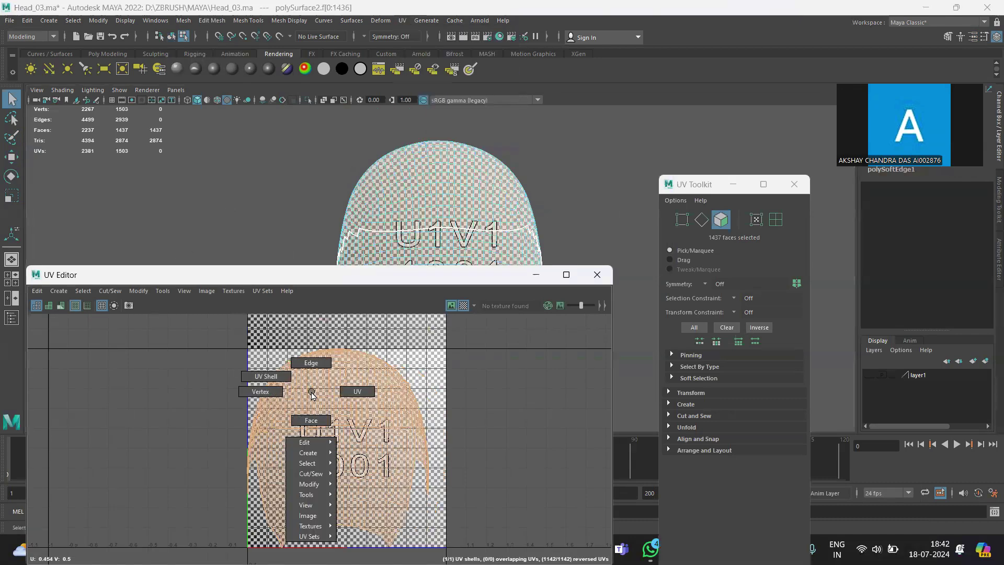
left_click(165, 344)
left_click(138, 291)
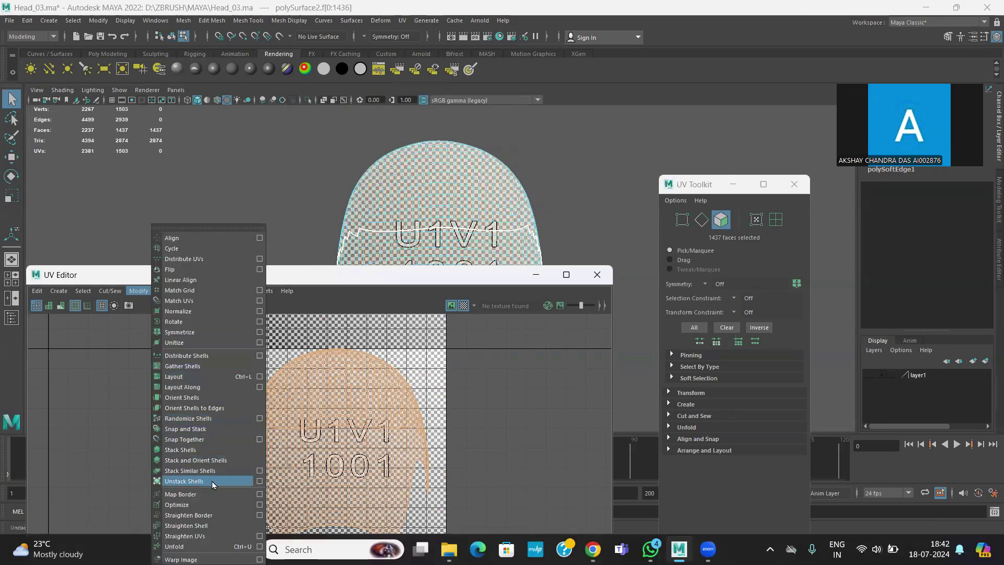
left_click(680, 427)
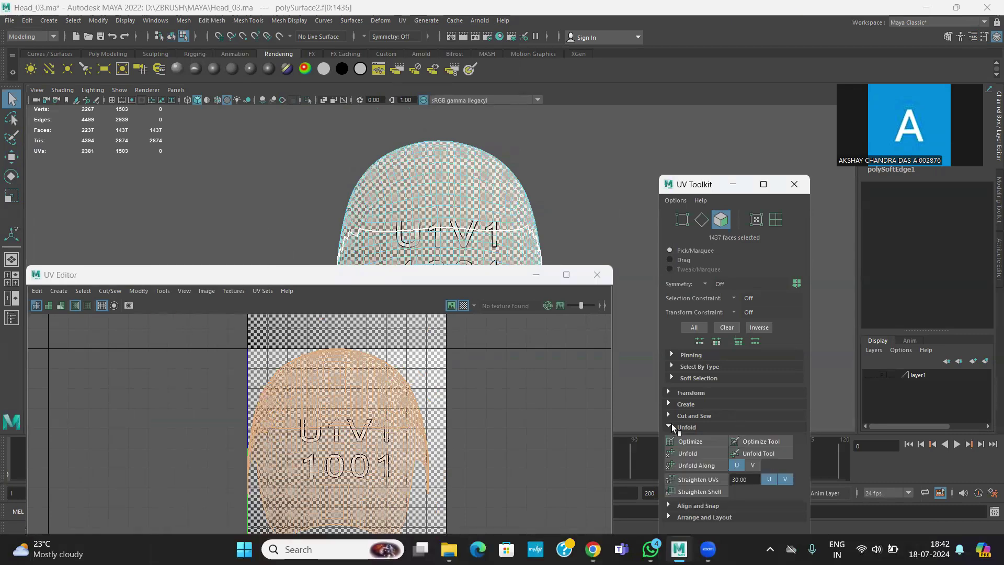
left_click(694, 454)
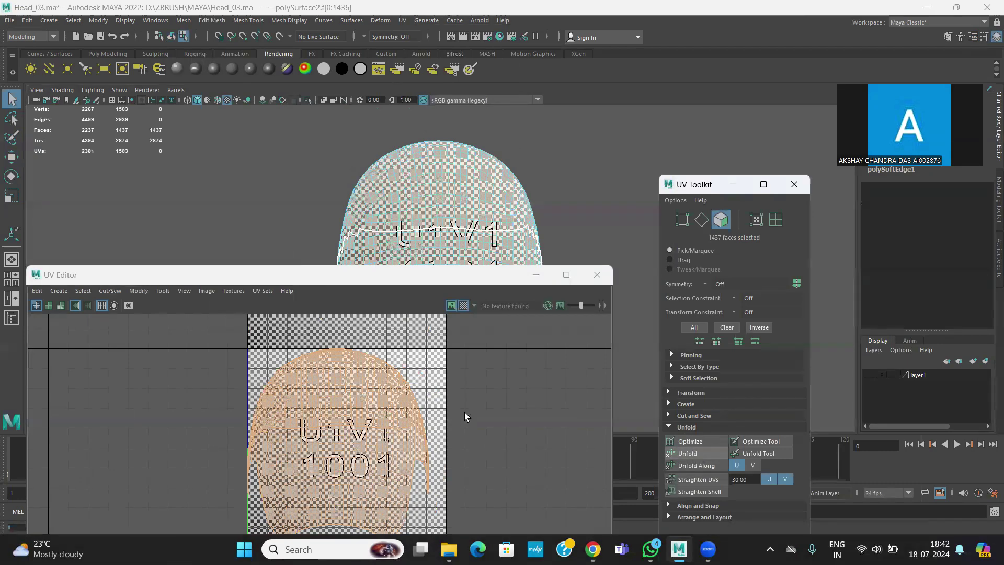
scroll(463, 412, "down", 2)
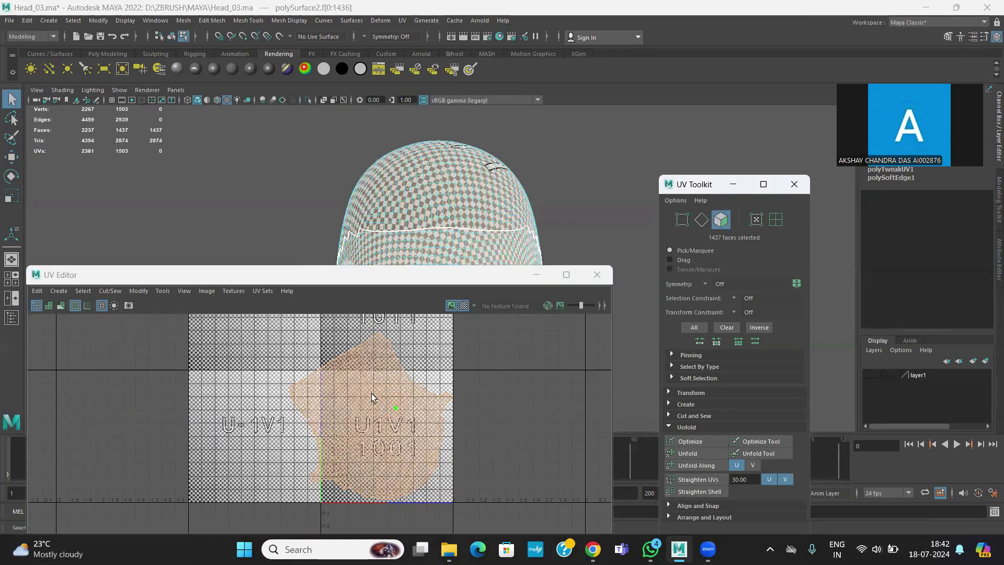
Select the UVs of the unfolded scalp shell and rotate them towards an upright orientation.
right_click_drag(352, 390, 400, 390)
left_click_drag(262, 332, 491, 483)
key("e")
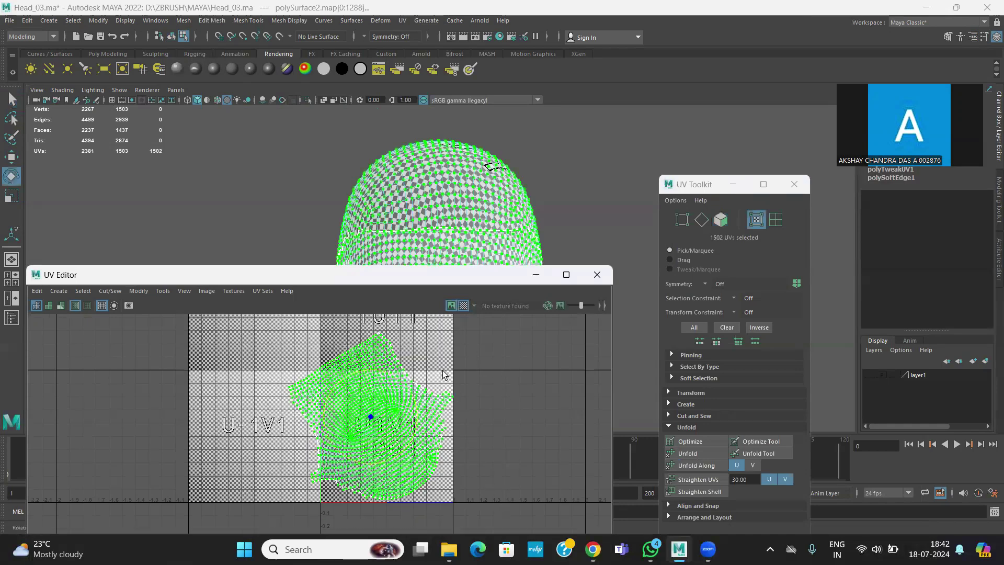
left_click_drag(374, 375, 334, 476)
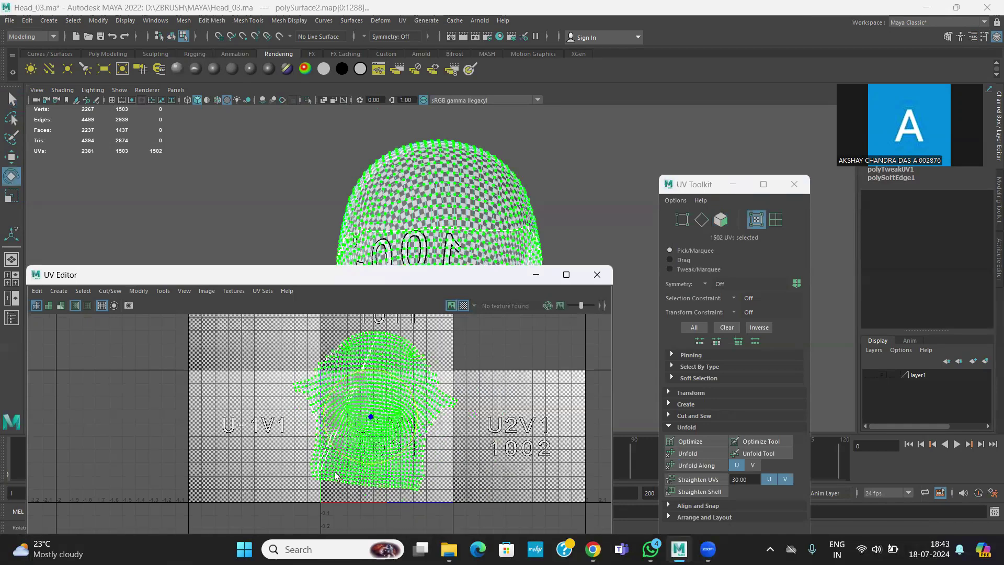
left_click_drag(445, 461, 472, 424)
Reselect all scalp UVs, straighten the shell upright, and scale and move it to fit inside the first UV tile.
scroll(472, 424, "down", 2)
left_click_drag(290, 341, 541, 522)
left_click_drag(434, 379, 415, 437)
key("w")
key("r")
key("w")
middle_click_drag(492, 445, 490, 424, "alt")
scroll(489, 424, "up", 2)
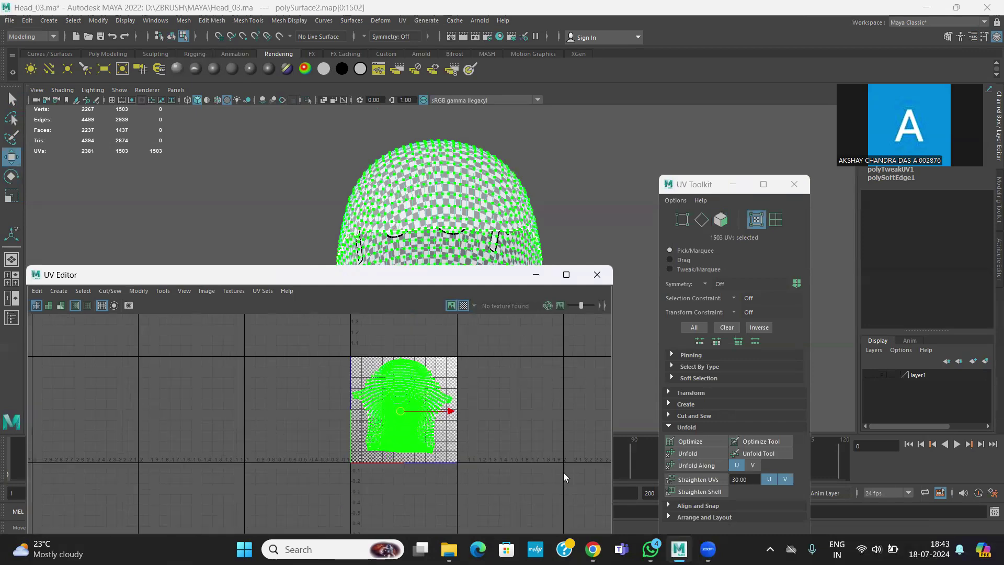
scroll(488, 446, "up", 1)
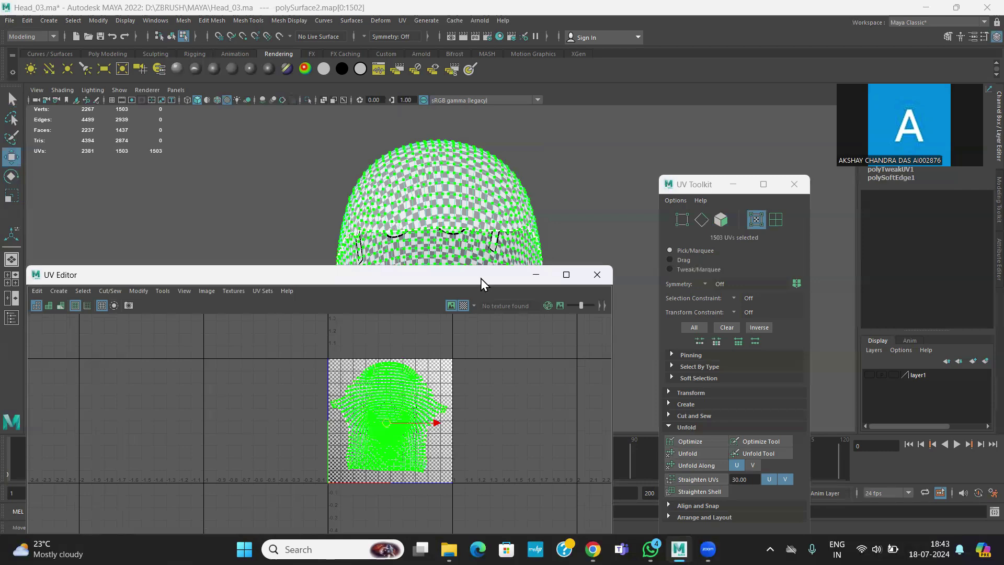
Move the UV Editor window away from the model and return the scalp mesh to object mode.
left_click_drag(481, 278, 423, 344)
left_click_drag(477, 277, 385, 203, "alt")
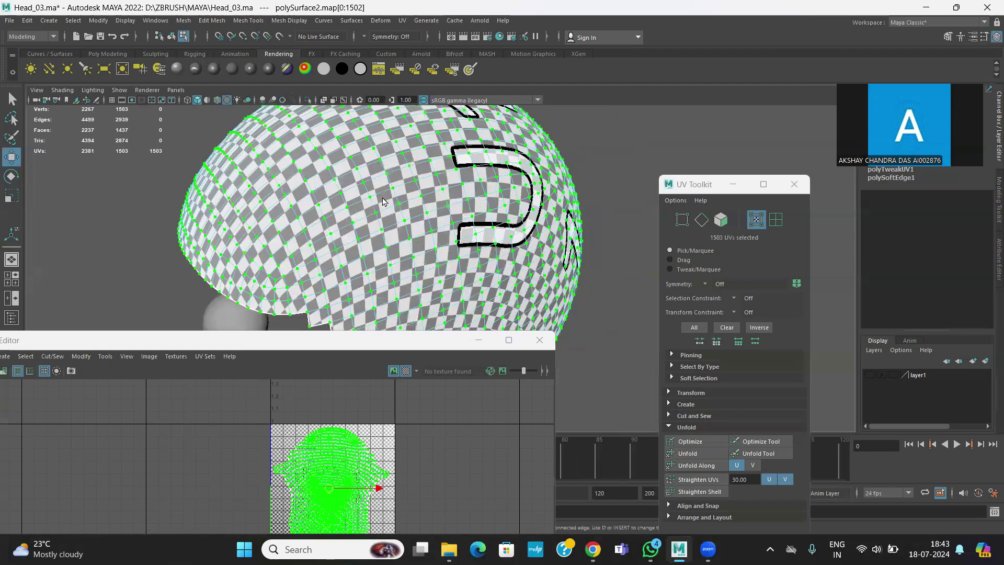
right_click_drag(385, 203, 427, 212)
scroll(366, 261, "down", 4)
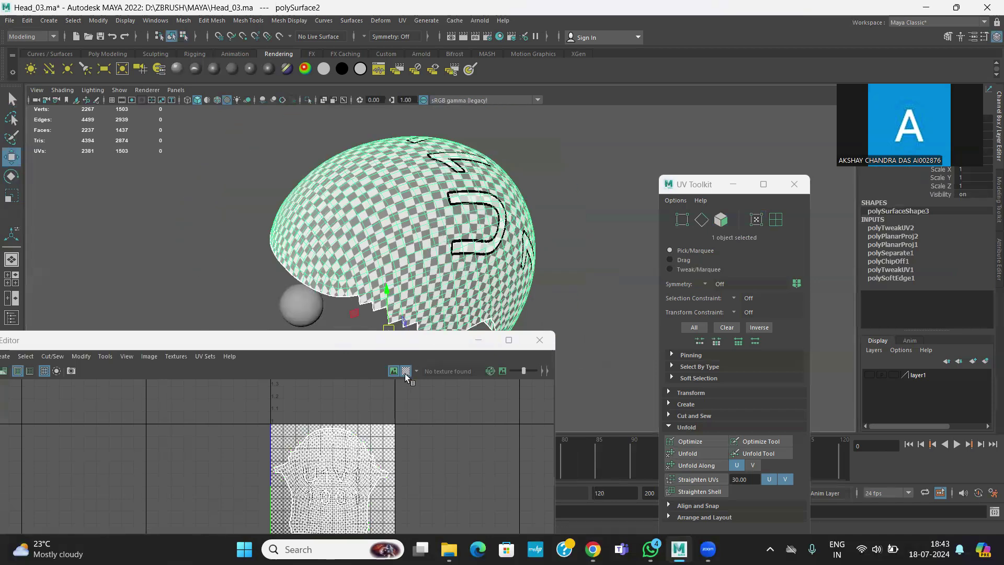
Turn off the checker map display and close the UV Editor.
left_click(406, 372)
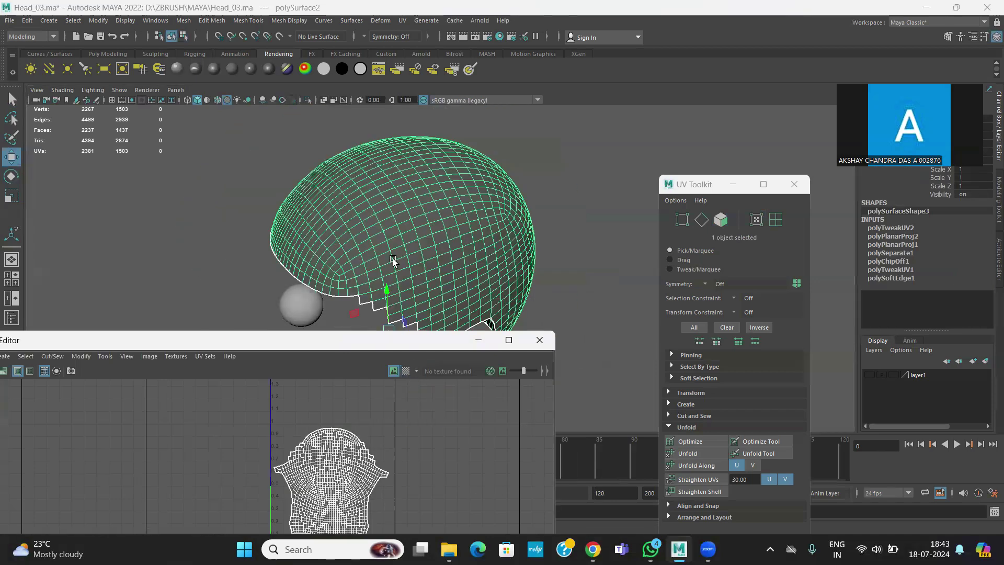
left_click(406, 371)
left_click(406, 371)
left_click(405, 371)
left_click(406, 372)
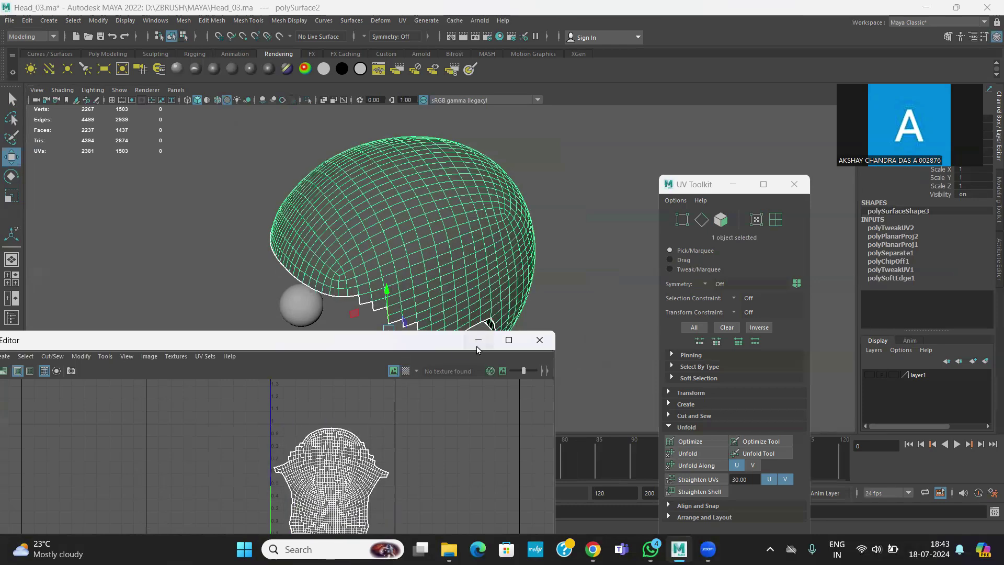
left_click(539, 340)
Add the eye spheres to the hidden display layer layer1 and toggle the layer's visibility on and off.
left_click_drag(531, 314, 581, 332, "alt")
scroll(552, 332, "down", 1)
left_click(581, 331)
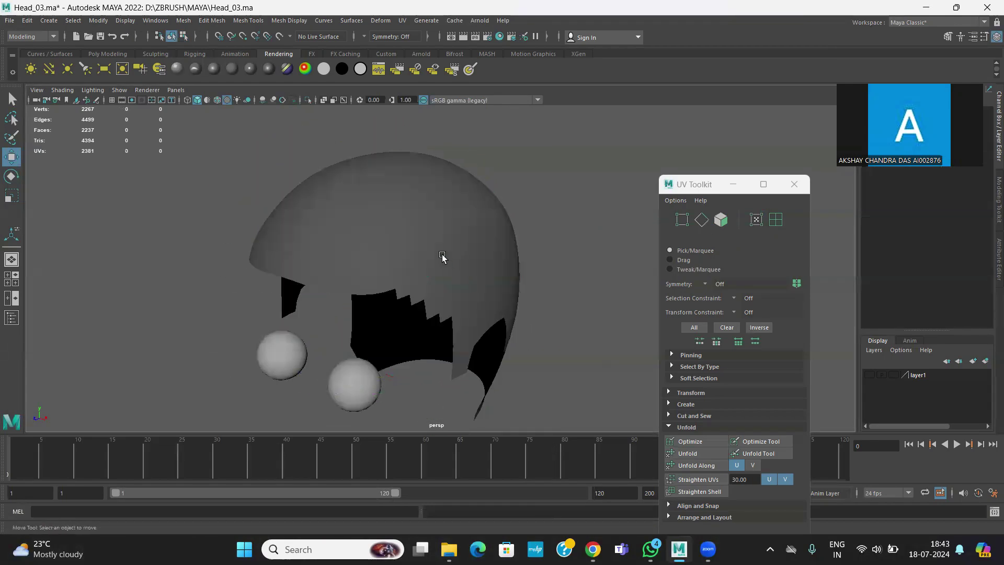
left_click(270, 360)
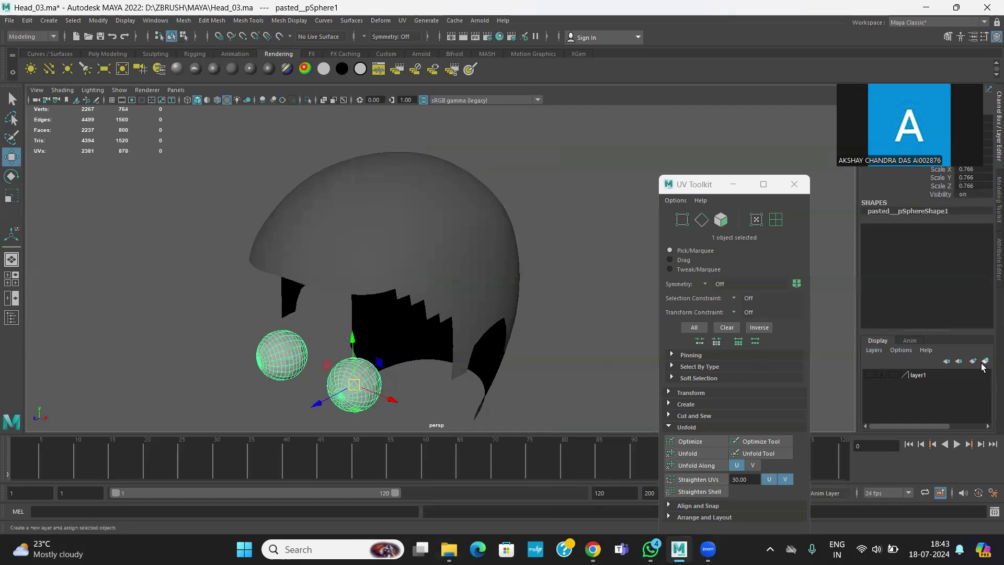
right_click(914, 376)
left_click(919, 403)
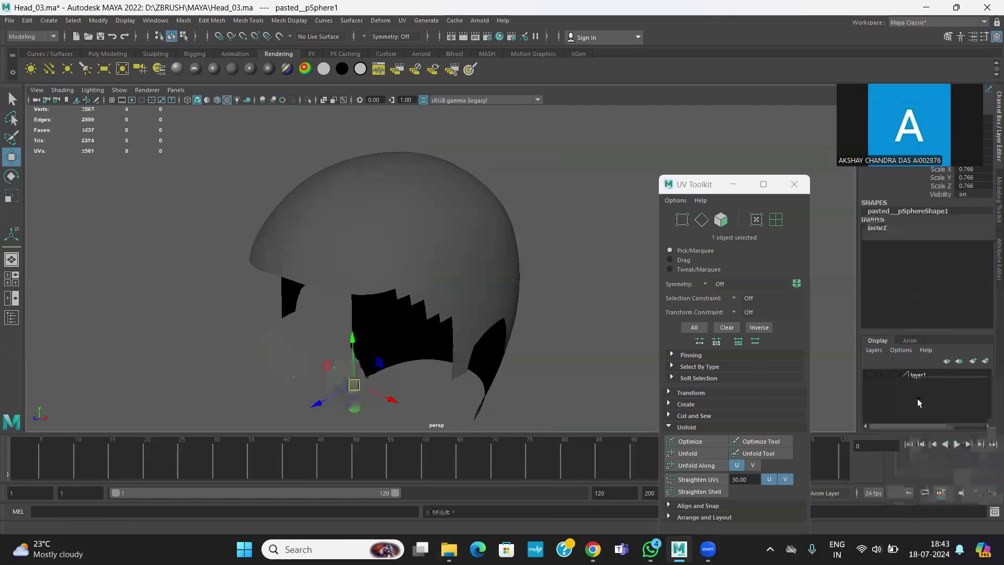
left_click(868, 376)
left_click(868, 375)
Create an XGen description with a new collection on the scalp mesh, using splines placed randomly and controlled by placing and shaping guides.
left_click(438, 233)
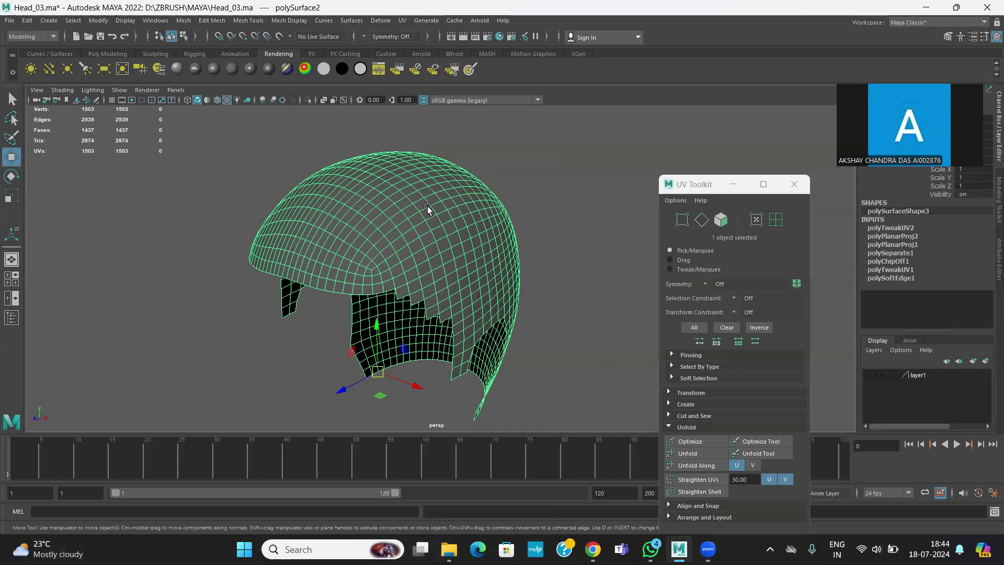
left_click(419, 19)
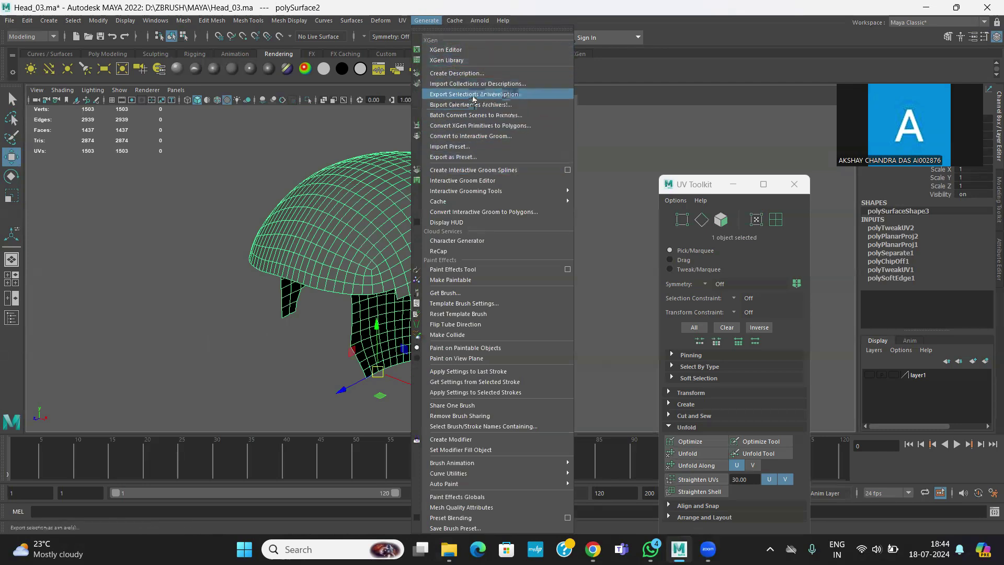
left_click(464, 74)
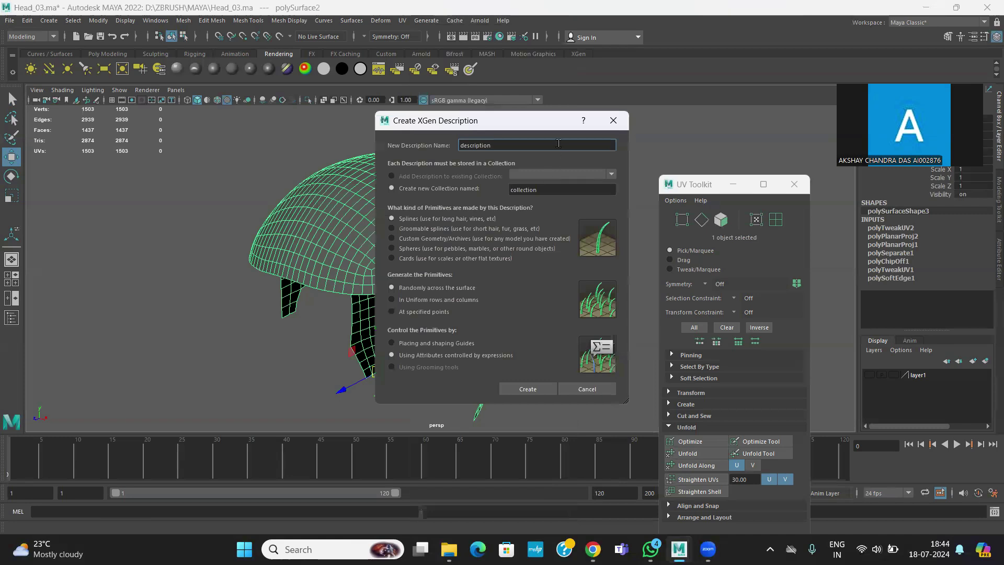
left_click(415, 343)
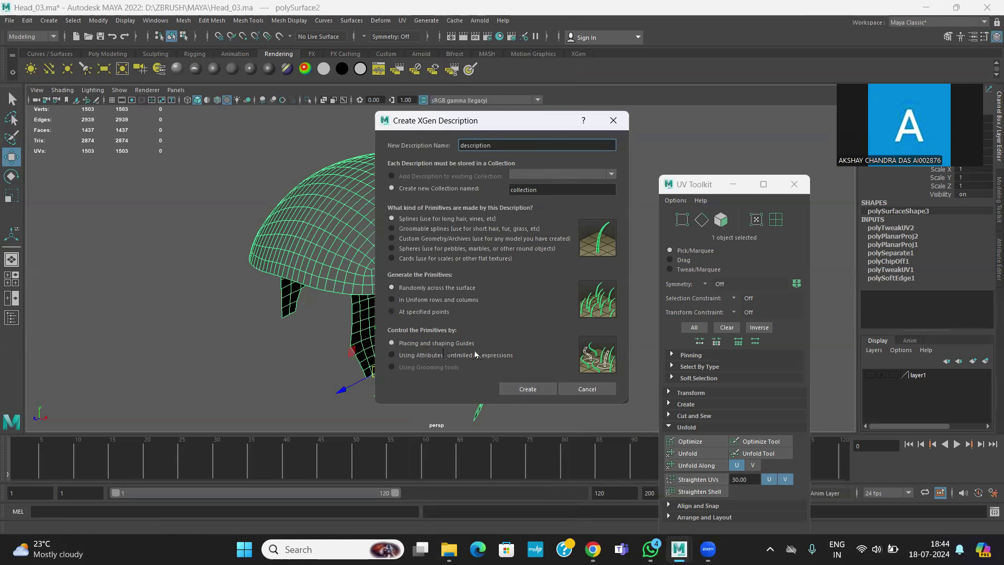
left_click(508, 388)
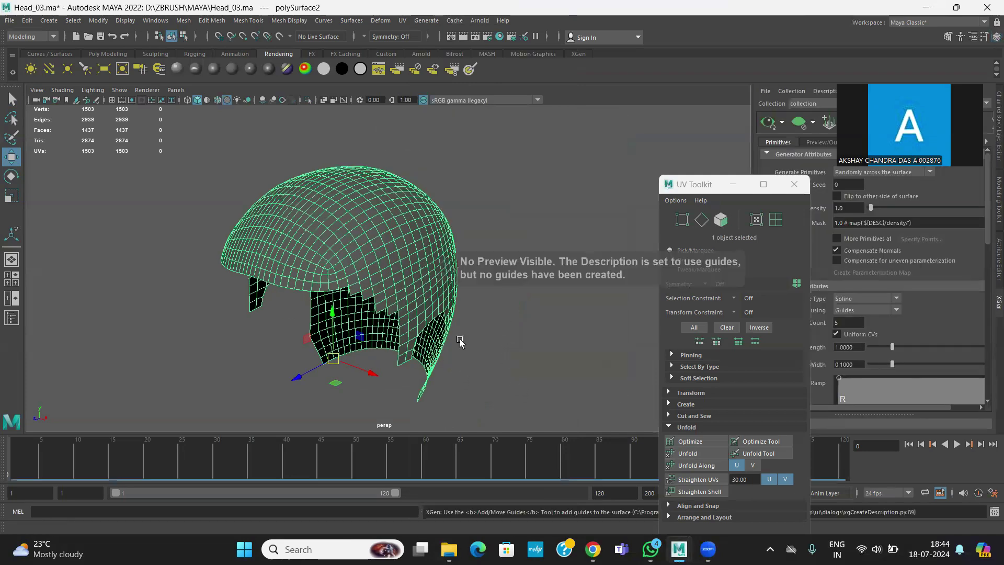
Close the UV Toolkit and display the XGen settings beside the viewport.
left_click_drag(495, 348, 506, 365, "alt")
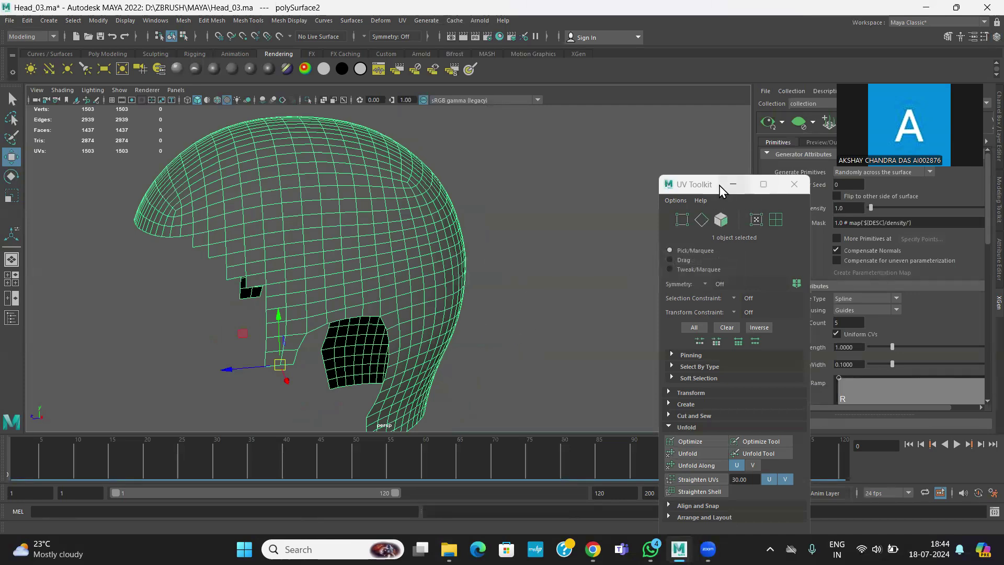
left_click(794, 185)
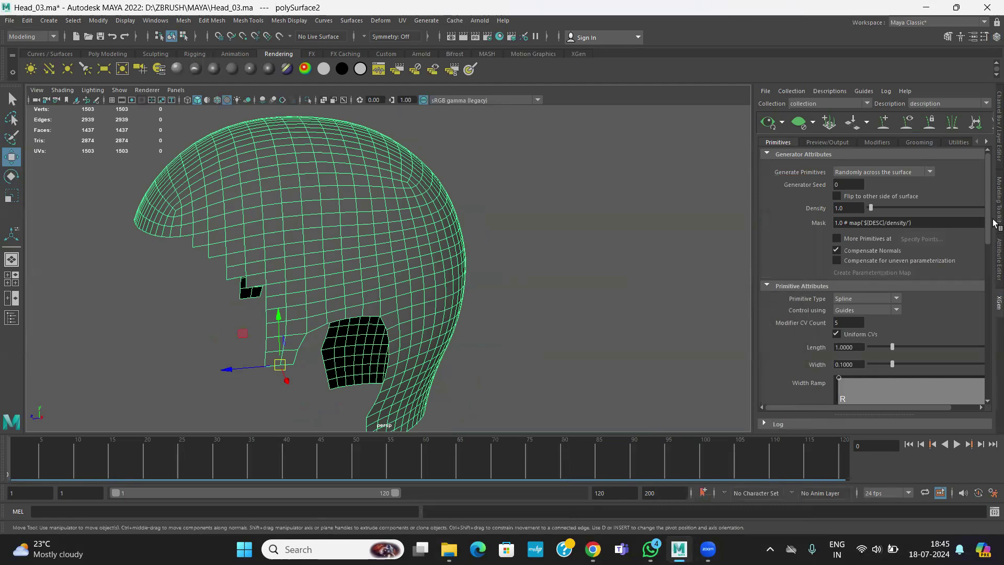
left_click(996, 257)
left_click(996, 306)
left_click(997, 140)
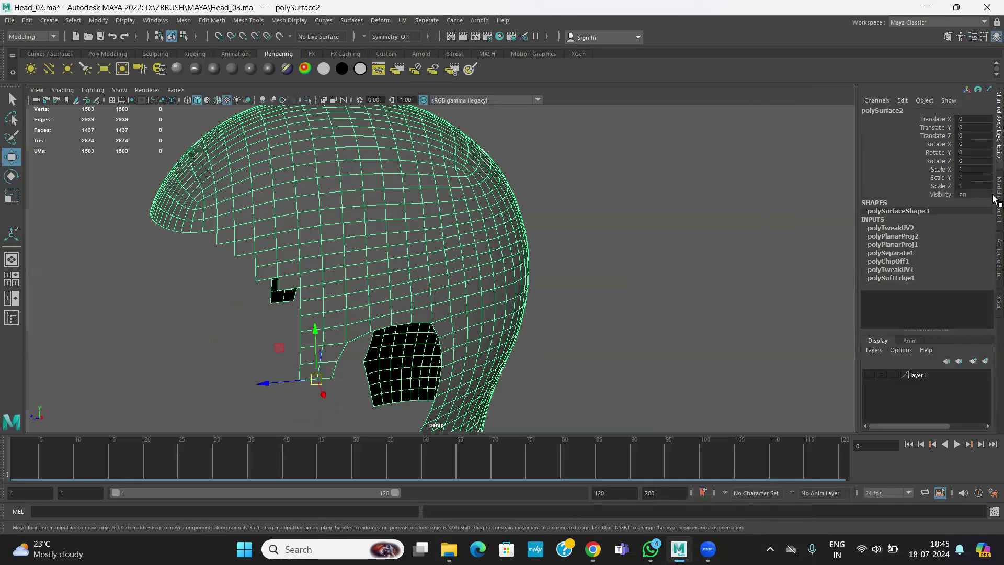
left_click(996, 202)
left_click(996, 256)
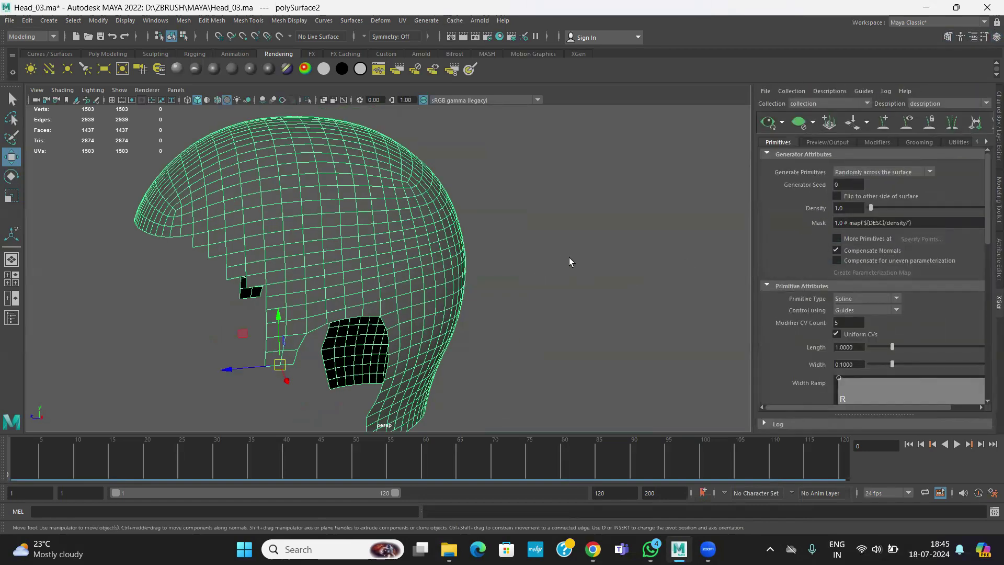
Place one XGen guide on each side of the scalp mesh.
left_click_drag(569, 257, 601, 277, "alt")
right_click_drag(574, 271, 614, 287, "alt")
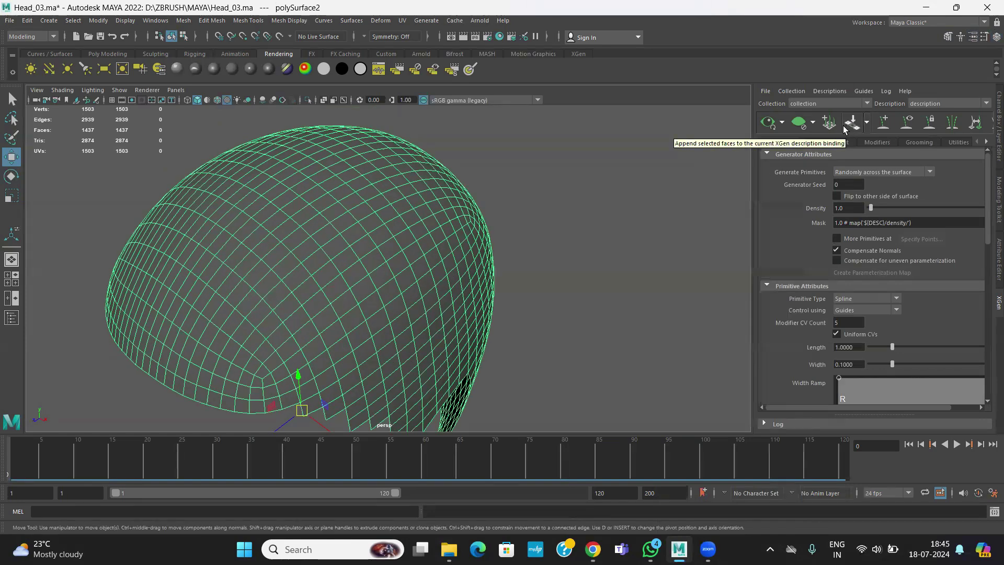
left_click(884, 124)
left_click(357, 261)
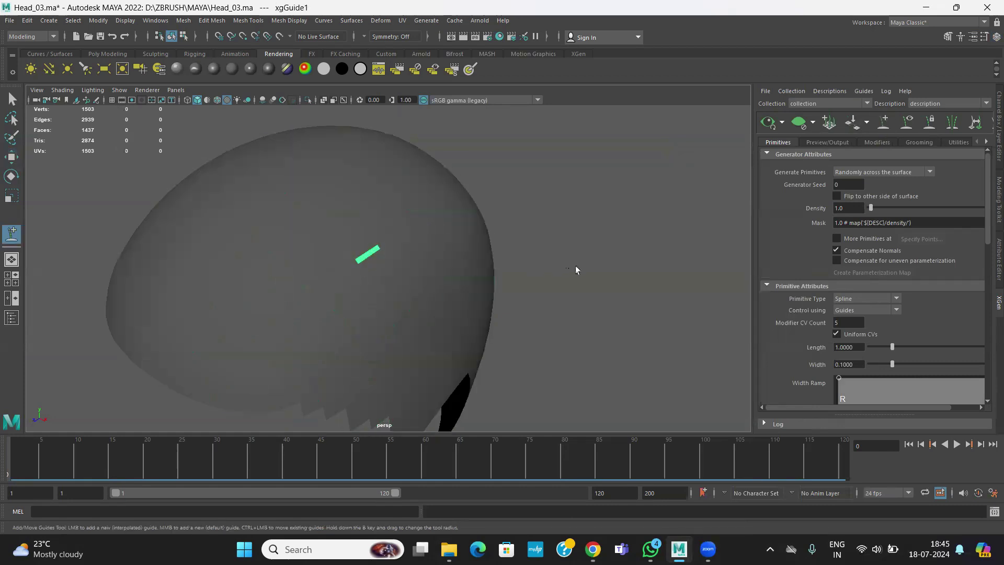
mouse_move(601, 275)
left_mouse_down("alt")
mouse_move(525, 287)
mouse_move(538, 242)
mouse_move(556, 250)
mouse_move(528, 260)
mouse_move(565, 260)
mouse_move(531, 264)
left_mouse_up("alt")
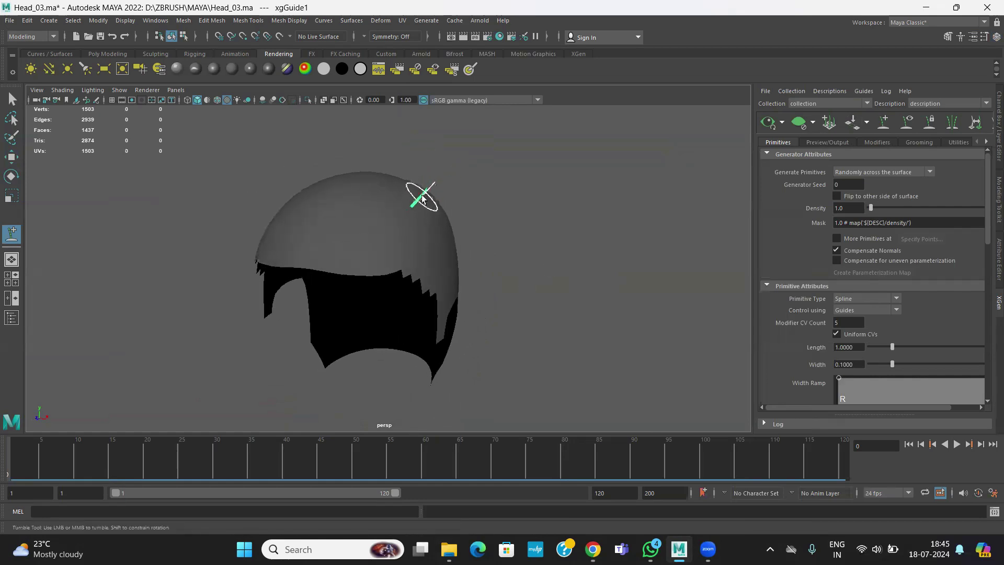
mouse_move(511, 269)
left_mouse_down("alt")
mouse_move(544, 273)
mouse_move(517, 269)
left_mouse_up("alt")
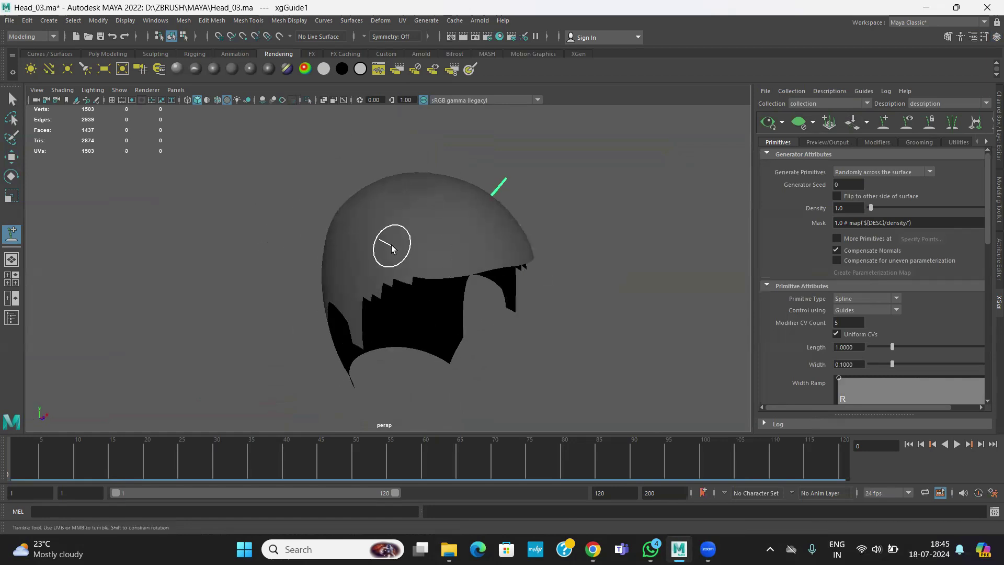
left_click(372, 226)
left_click_drag(644, 243, 576, 264, "alt")
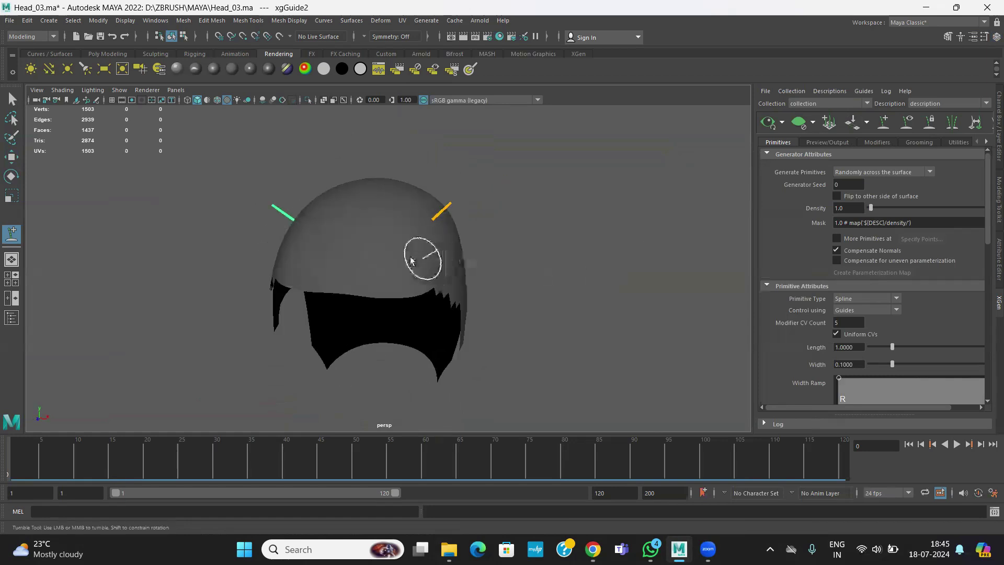
Add three more XGen guides around the front and top of the scalp.
left_click_drag(399, 258, 630, 287, "alt")
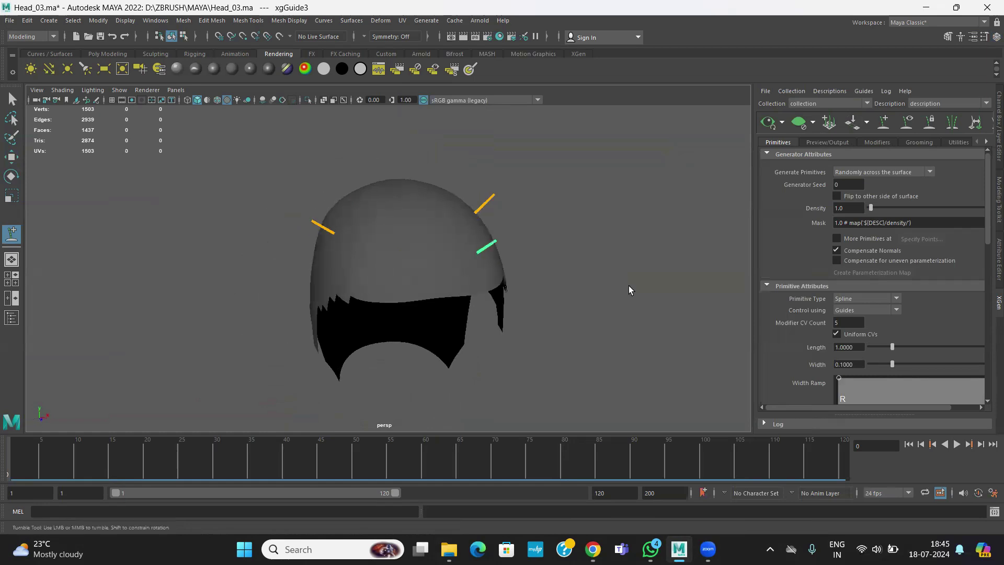
mouse_move(374, 275)
left_mouse_down("alt")
mouse_move(599, 292)
mouse_move(417, 294)
left_mouse_up("alt")
left_click_drag(512, 307, 513, 268, "alt")
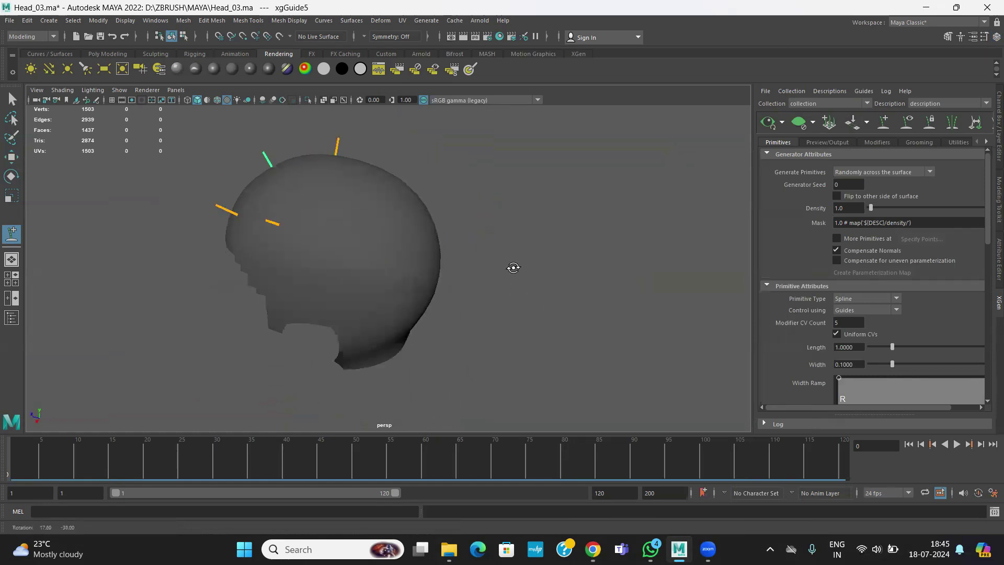
Add two XGen guides on the back of the scalp mesh and return to a close front view.
left_click(386, 234)
left_click_drag(598, 262, 449, 209, "alt")
left_click(435, 210)
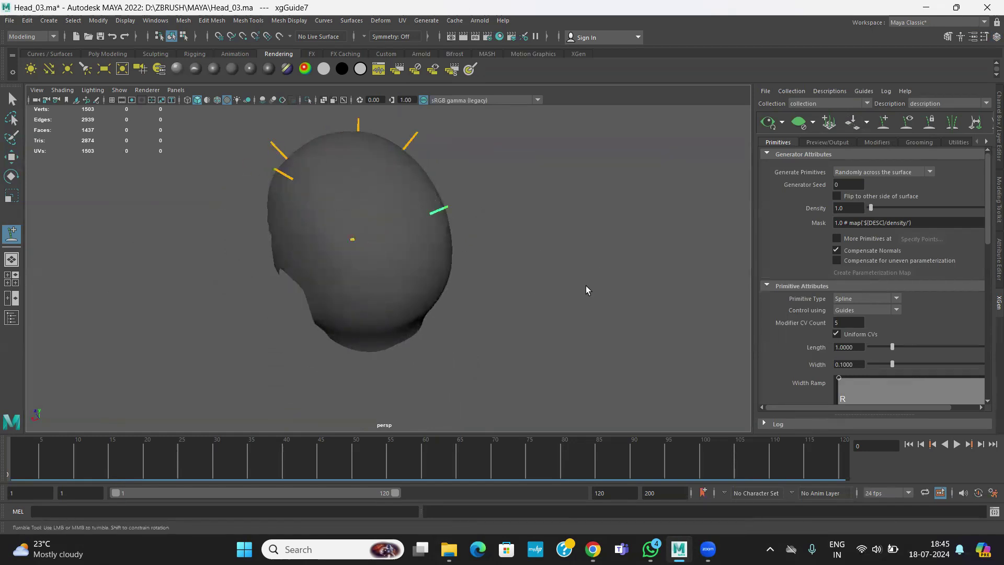
left_click_drag(586, 286, 585, 228, "alt")
scroll(585, 227, "up", 4)
middle_click_drag(584, 227, 558, 288, "alt")
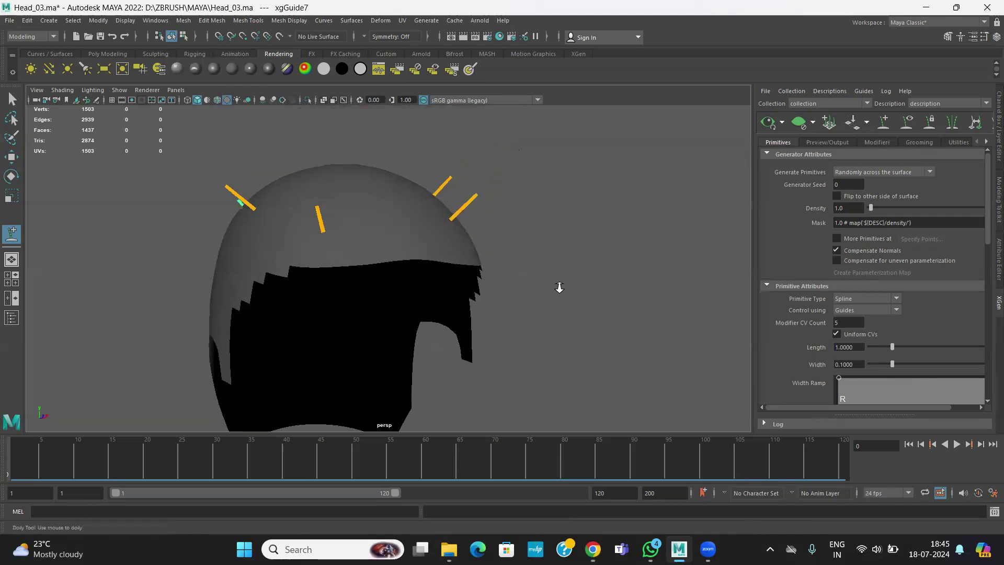
scroll(558, 287, "up", 3)
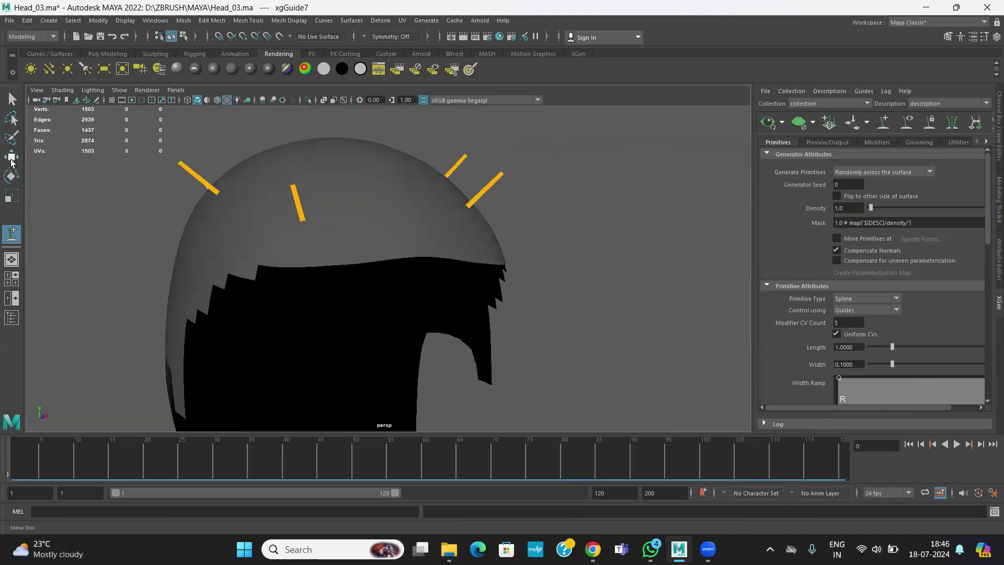
Select the guide at the front of the scalp and bend its tip downward with the Sculpt Guides tool.
left_click(11, 156)
left_click(491, 183)
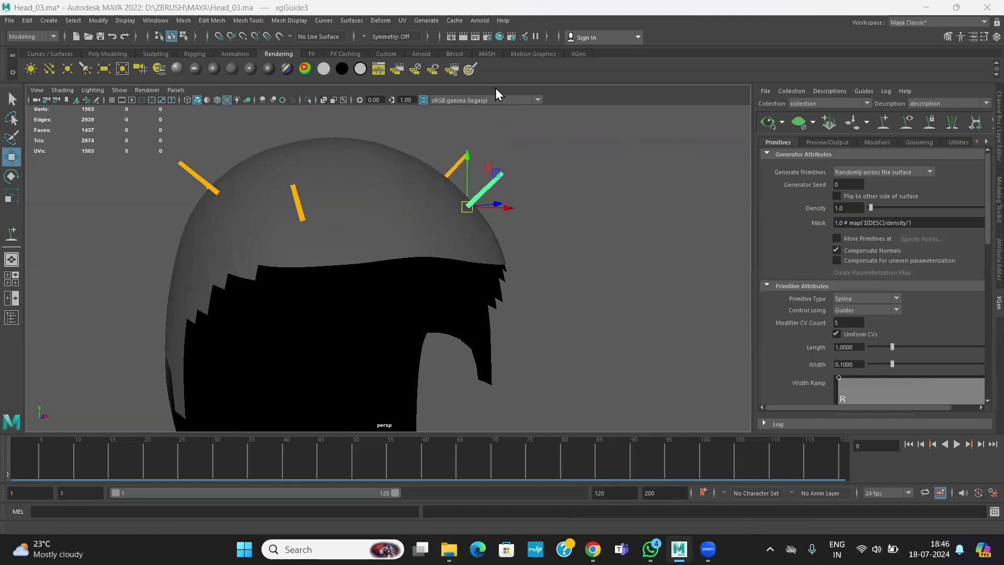
left_click(580, 56)
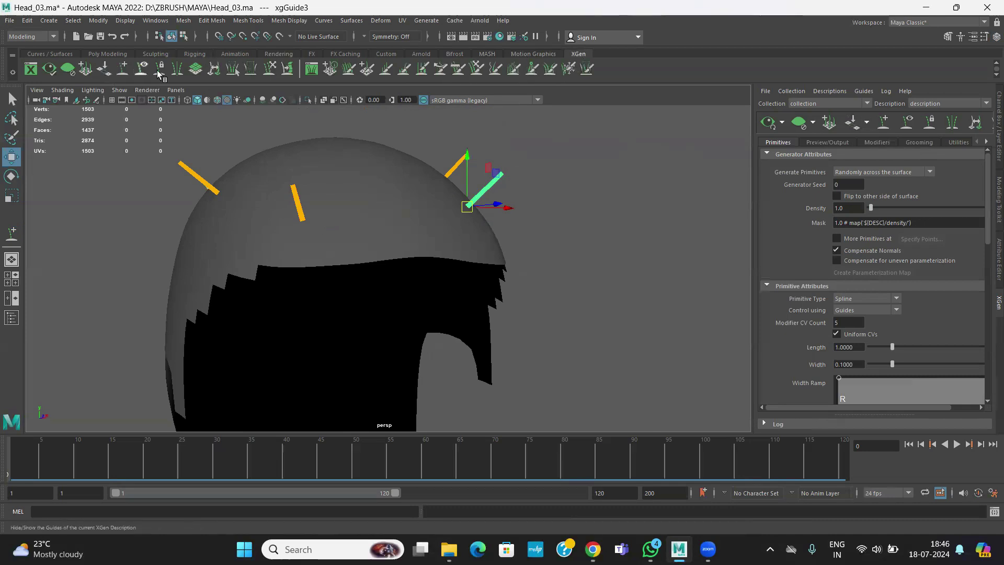
left_click(272, 67)
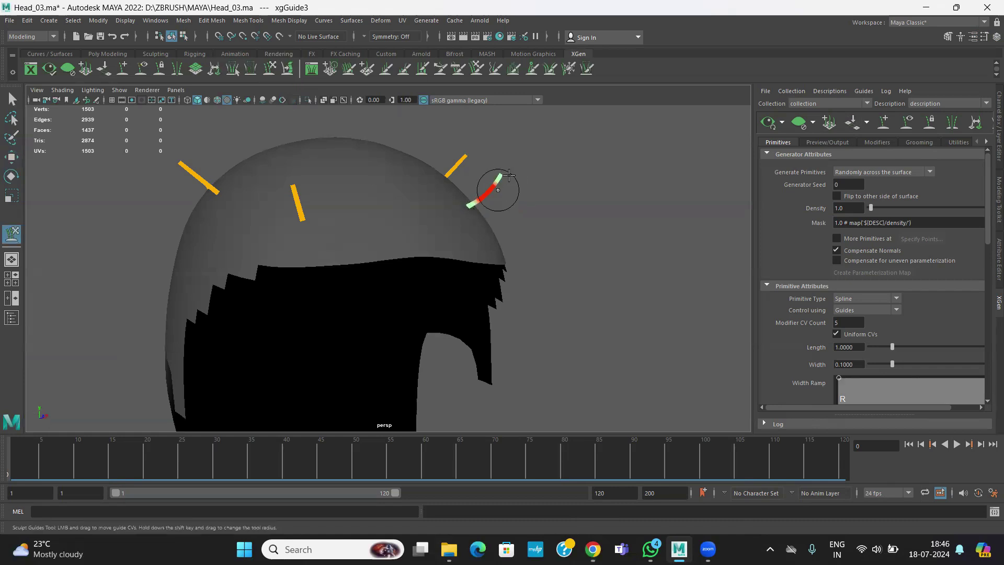
mouse_move(508, 175)
left_mouse_down()
mouse_move(485, 188)
mouse_move(493, 175)
mouse_move(518, 204)
left_mouse_up()
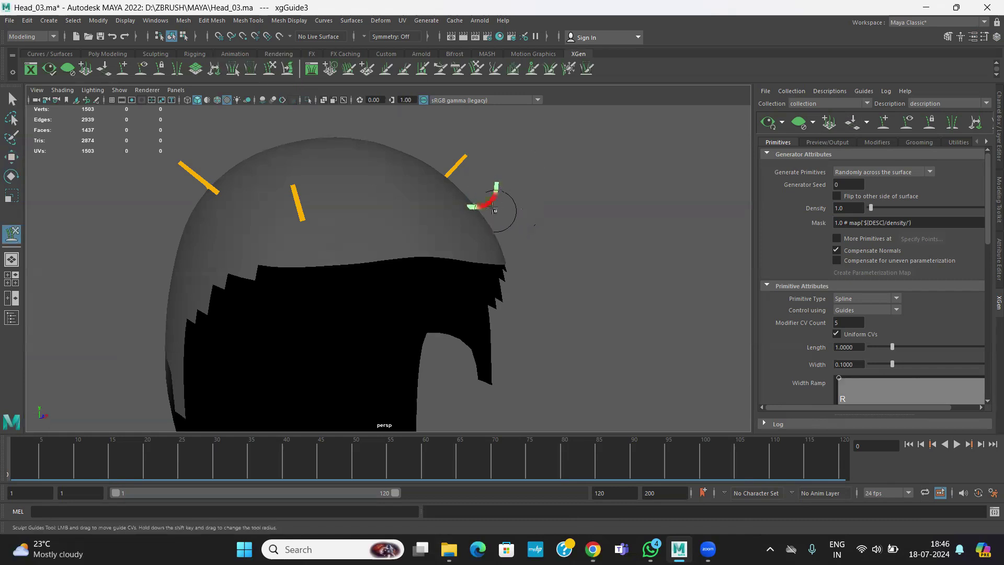
Turn off Lock Length for the Sculpt Guides tool and pull the front guide out into a long strand.
double_click(12, 234)
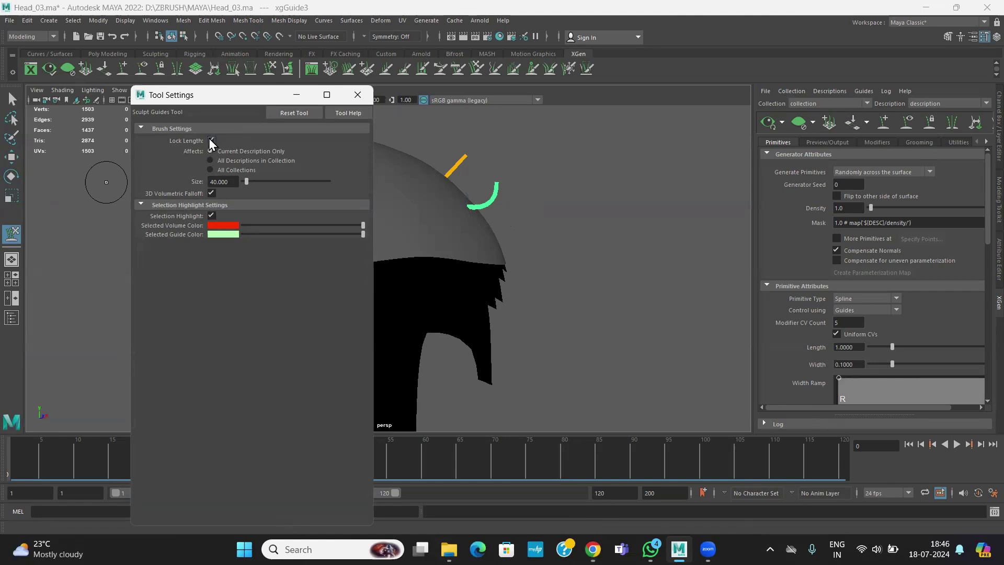
left_click(358, 95)
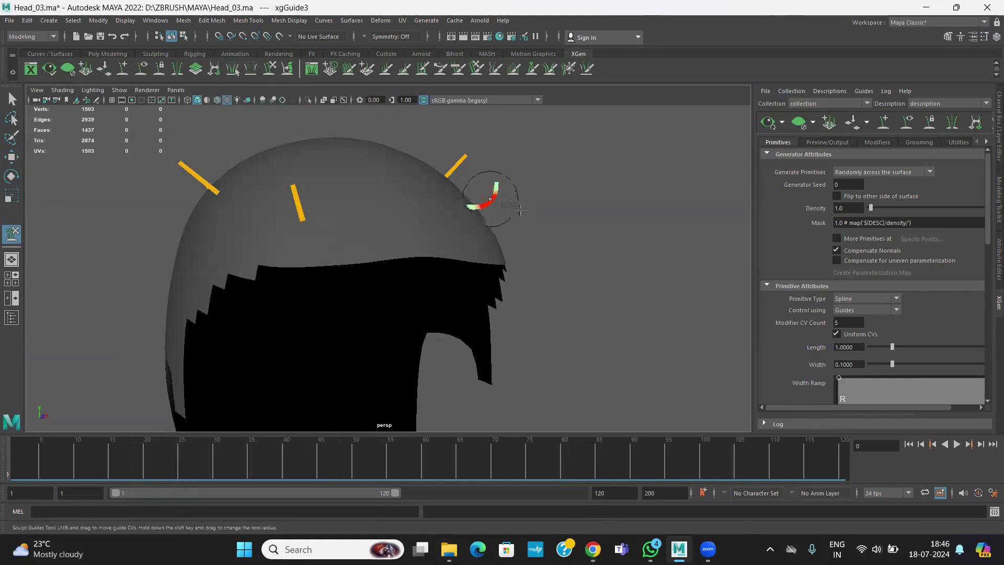
mouse_move(525, 168)
left_mouse_down()
mouse_move(590, 195)
mouse_move(576, 212)
mouse_move(653, 220)
mouse_move(642, 334)
mouse_move(554, 298)
mouse_move(649, 303)
mouse_move(616, 269)
mouse_move(575, 329)
left_mouse_up()
right_click_drag(587, 291, 236, 140, "alt")
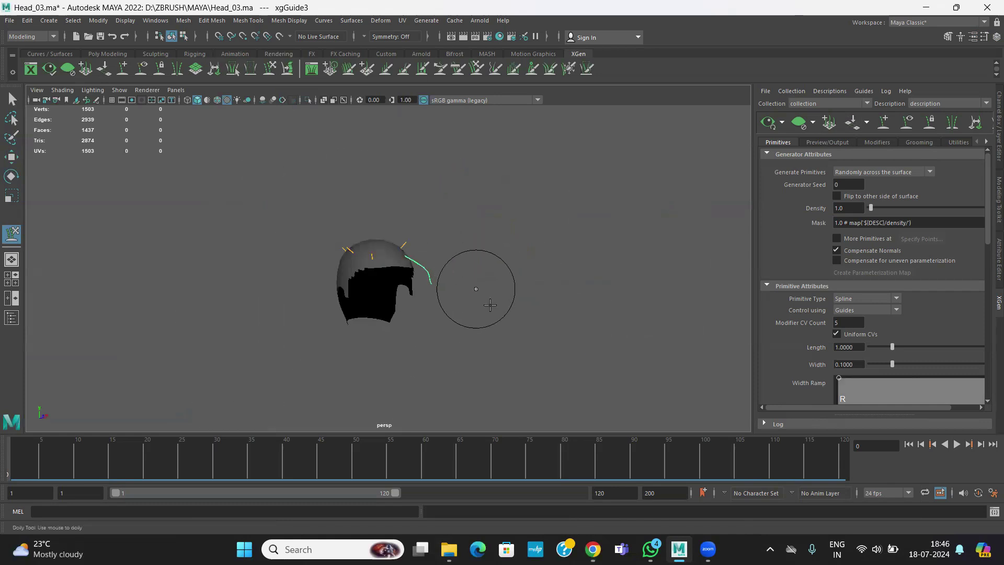
left_click_drag(477, 290, 371, 313, "alt")
right_click_drag(462, 346, 555, 361, "alt")
mouse_move(364, 273)
left_mouse_down()
mouse_move(441, 325)
mouse_move(493, 281)
mouse_move(424, 267)
left_mouse_up()
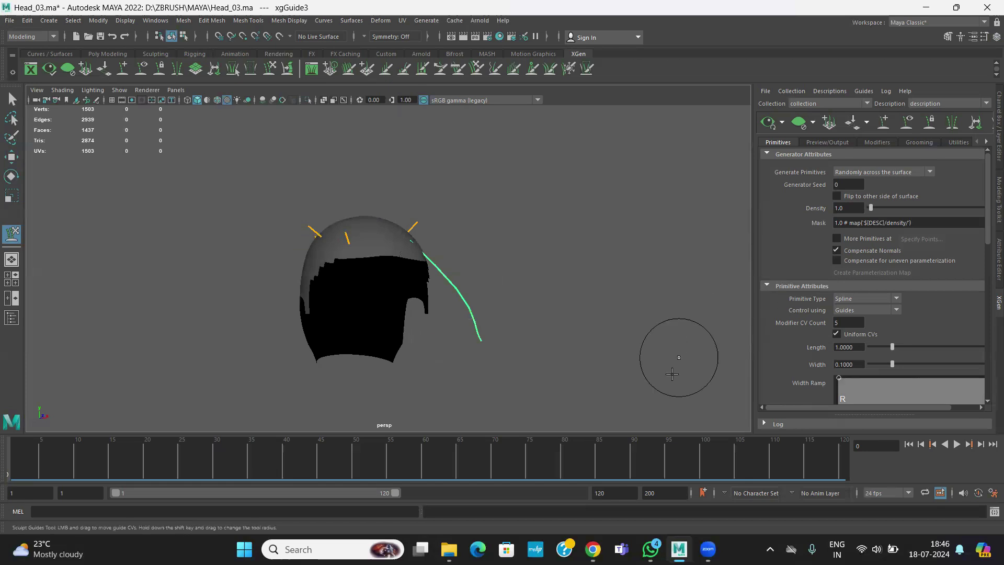
left_click_drag(992, 233, 994, 326)
left_click(995, 308)
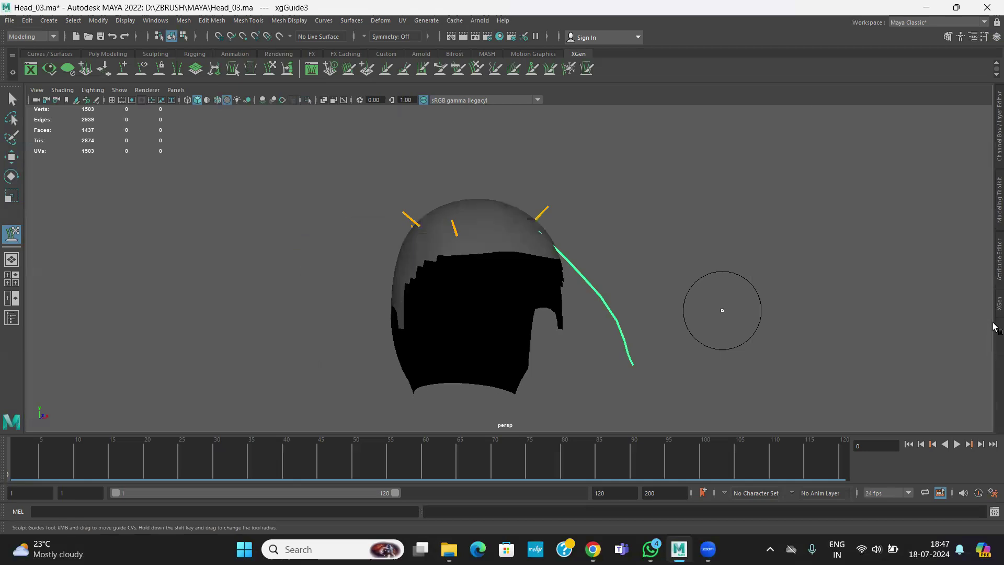
left_click(995, 310)
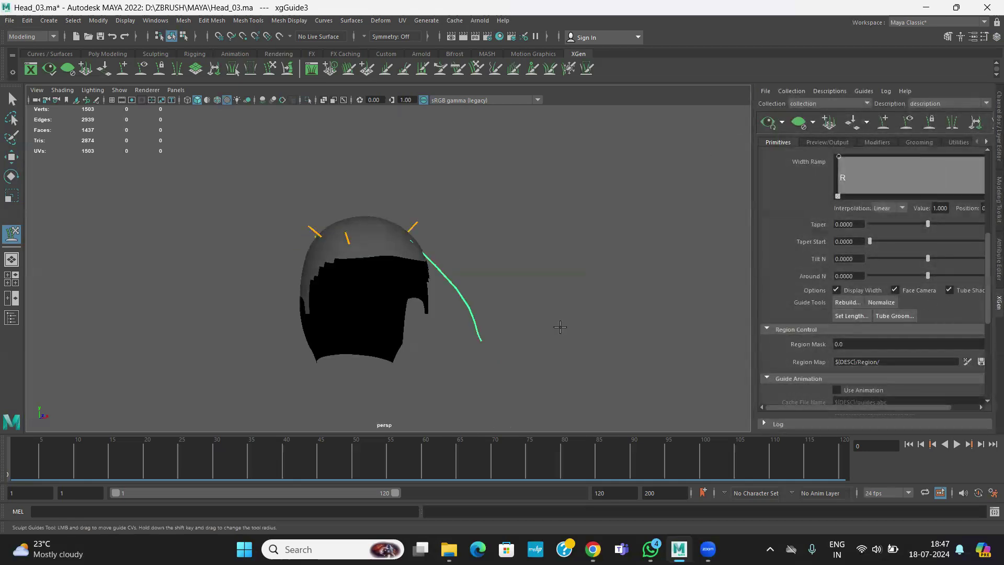
Rebuild the selected long front guide with a CV count of 7.
scroll(790, 327, "down", 5)
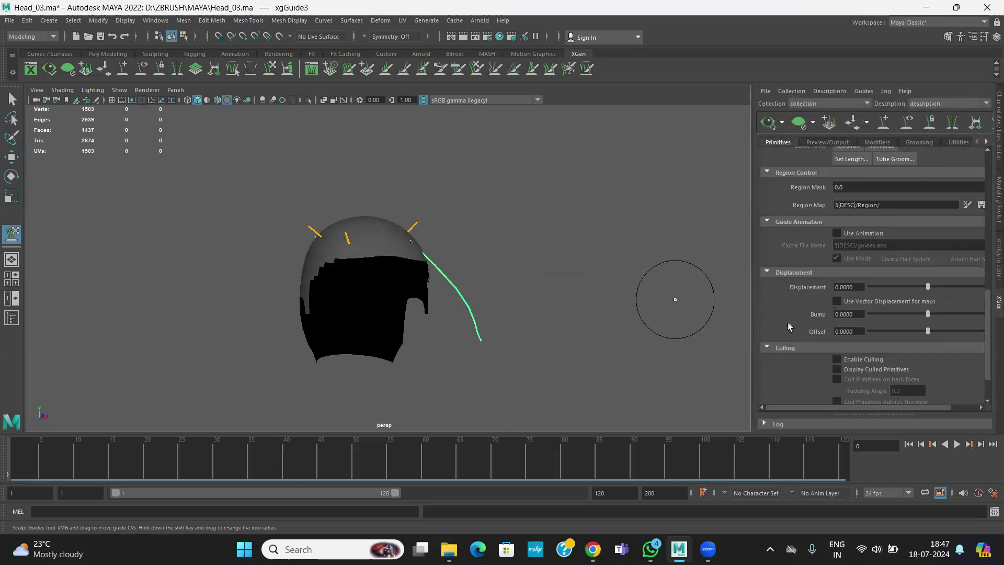
scroll(790, 327, "up", 8)
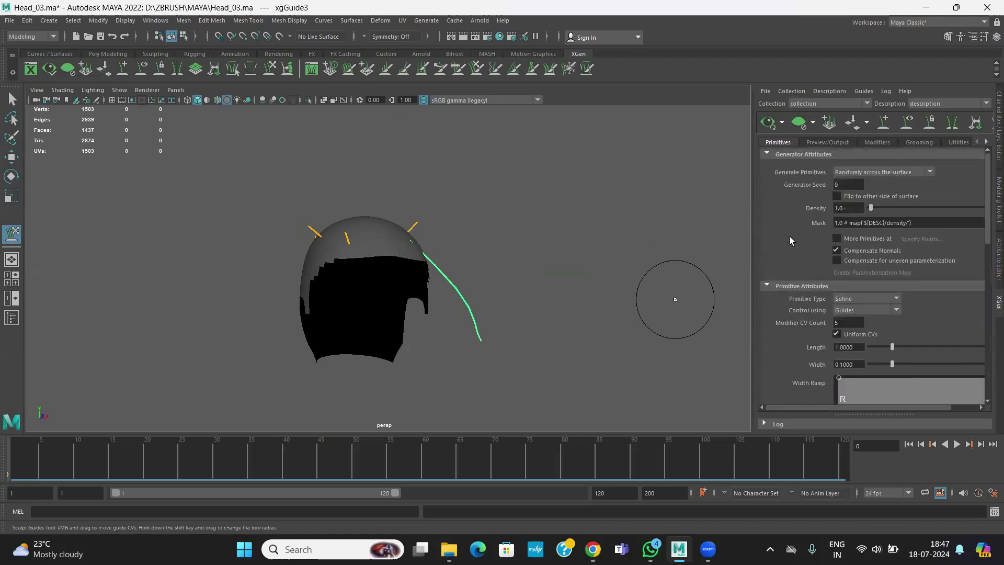
scroll(790, 259, "down", 4)
scroll(792, 274, "down", 1)
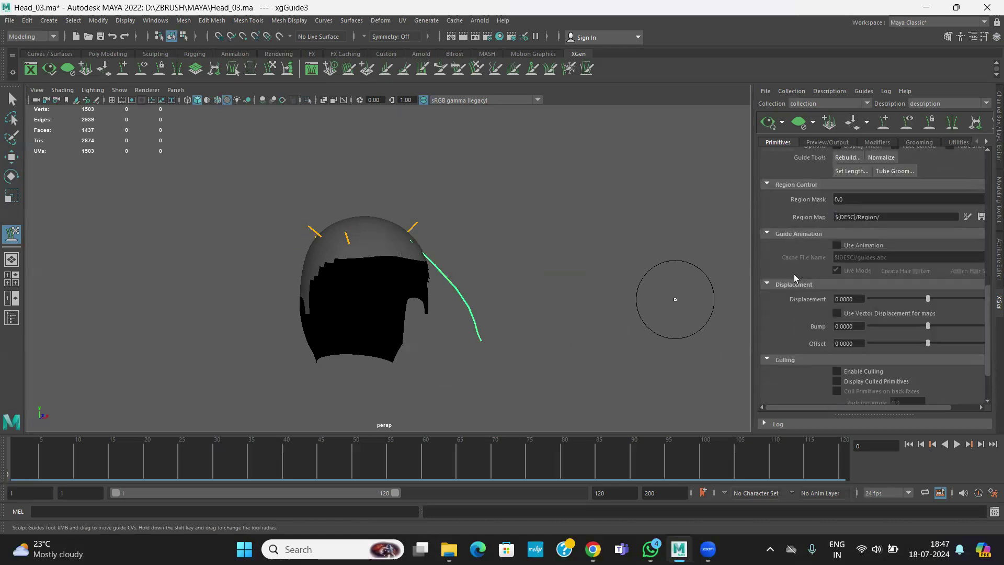
scroll(794, 274, "up", 2)
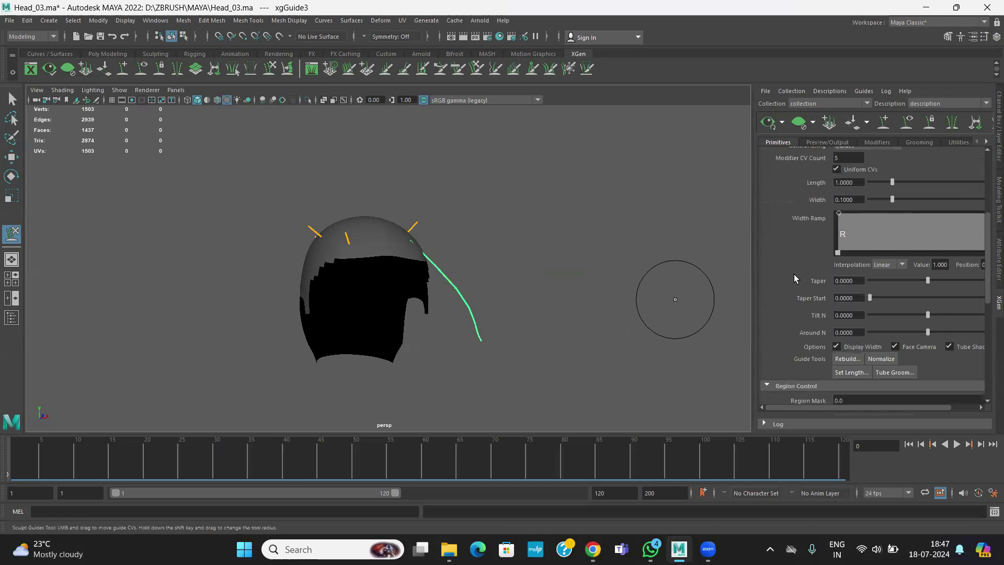
scroll(794, 274, "up", 2)
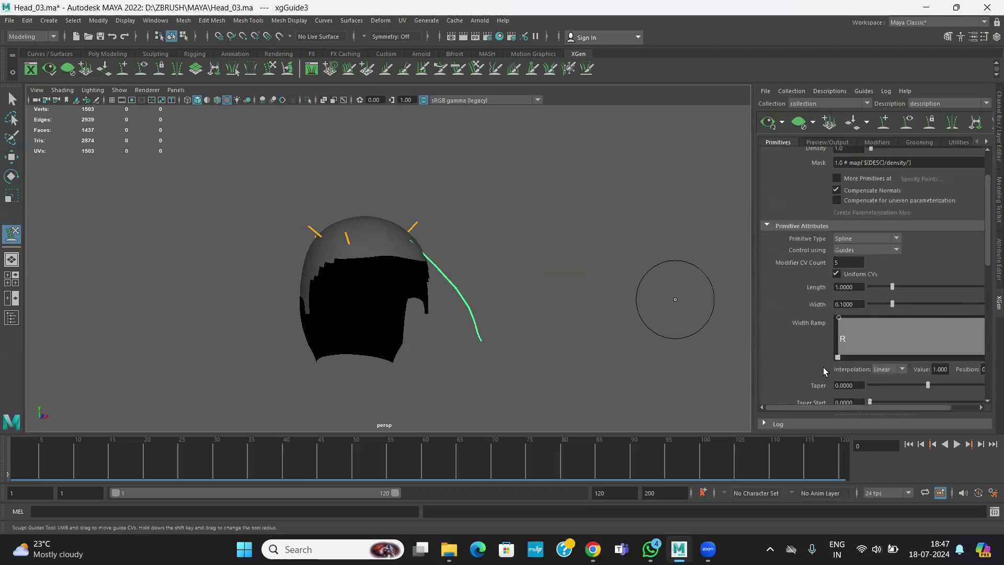
scroll(824, 367, "down", 2)
left_click(847, 359)
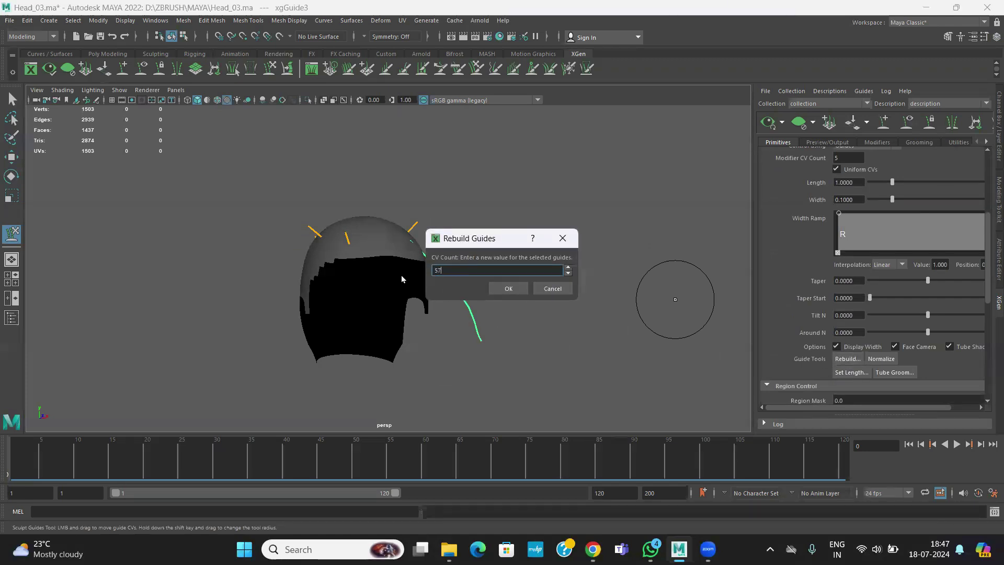
key("BackSpace")
key("BackSpace")
type("7")
left_click(502, 289)
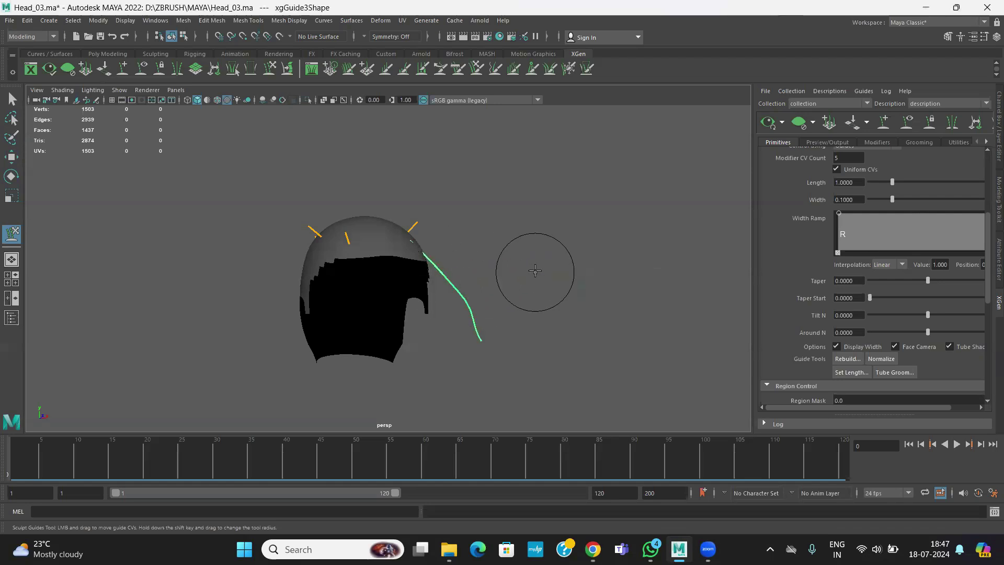
Sculpt the rebuilt front guide into a smooth curve that arches off the scalp and hangs outward beside the head.
left_click_drag(520, 284, 476, 282, "alt")
left_click_drag(414, 274, 437, 255)
left_click_drag(513, 250, 527, 224, "alt")
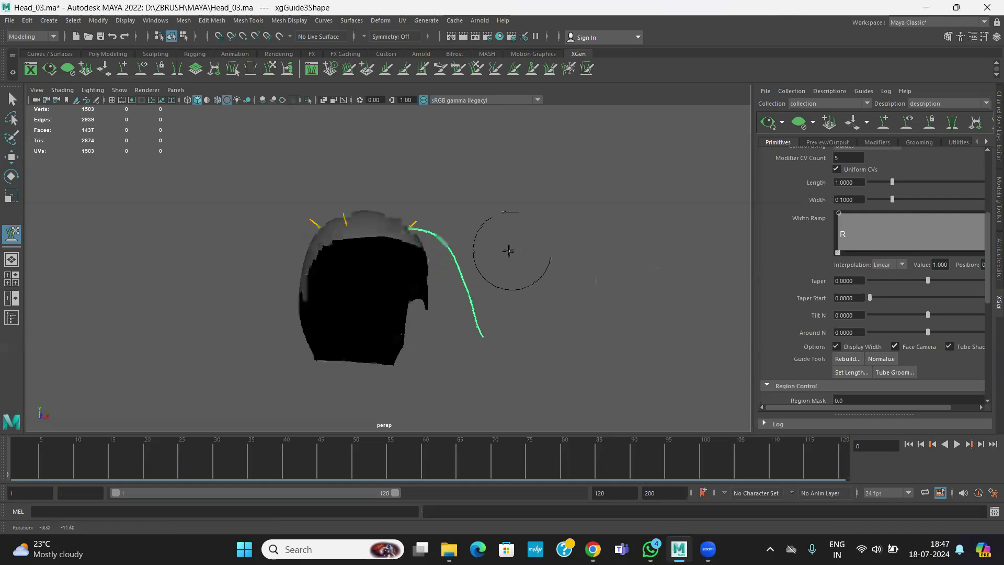
left_click_drag(476, 333, 481, 380)
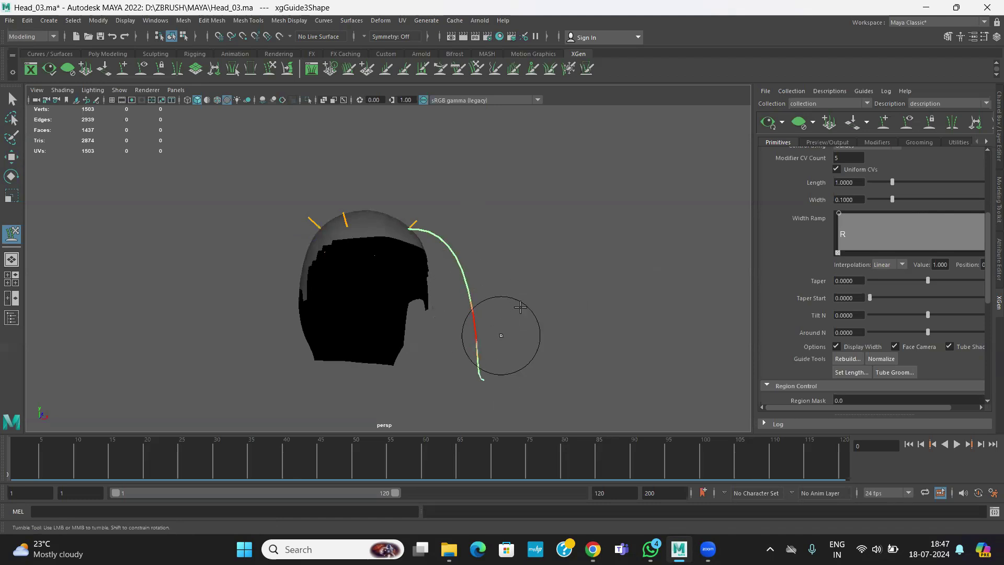
mouse_move(521, 309)
left_mouse_down("alt")
mouse_move(493, 304)
mouse_move(429, 240)
left_mouse_up("alt")
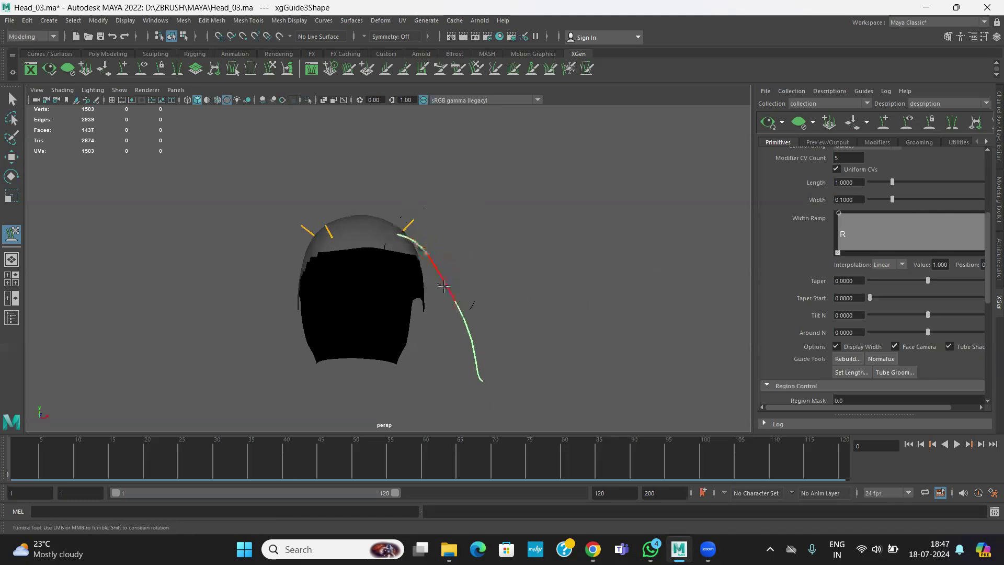
mouse_move(444, 286)
left_mouse_down()
mouse_move(460, 361)
mouse_move(449, 340)
mouse_move(471, 363)
mouse_move(466, 316)
mouse_move(564, 325)
left_mouse_up()
mouse_move(497, 305)
left_mouse_down("alt")
mouse_move(464, 295)
mouse_move(450, 316)
mouse_move(505, 305)
mouse_move(427, 285)
mouse_move(397, 293)
left_mouse_up("alt")
Select the short guide behind the long front one and sculpt it into a similar long strand with its tip flared outward.
left_click(12, 158)
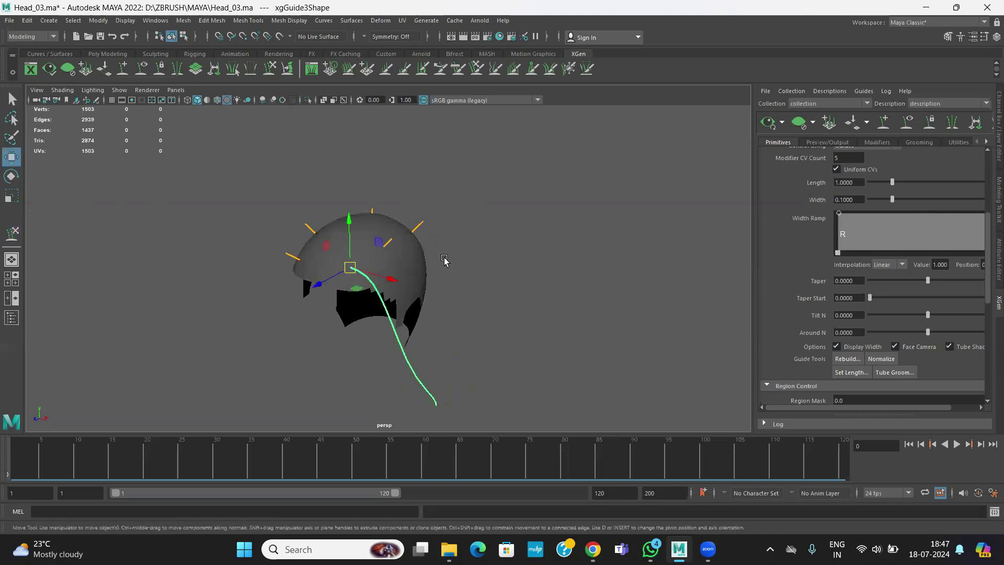
left_click_drag(493, 289, 462, 244, "alt")
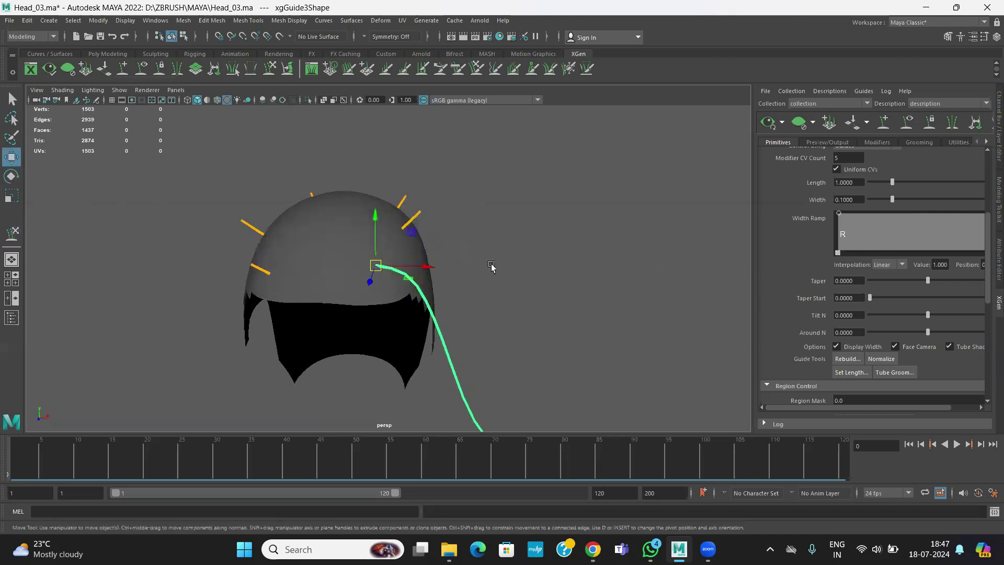
left_click_drag(446, 325, 414, 216, "alt")
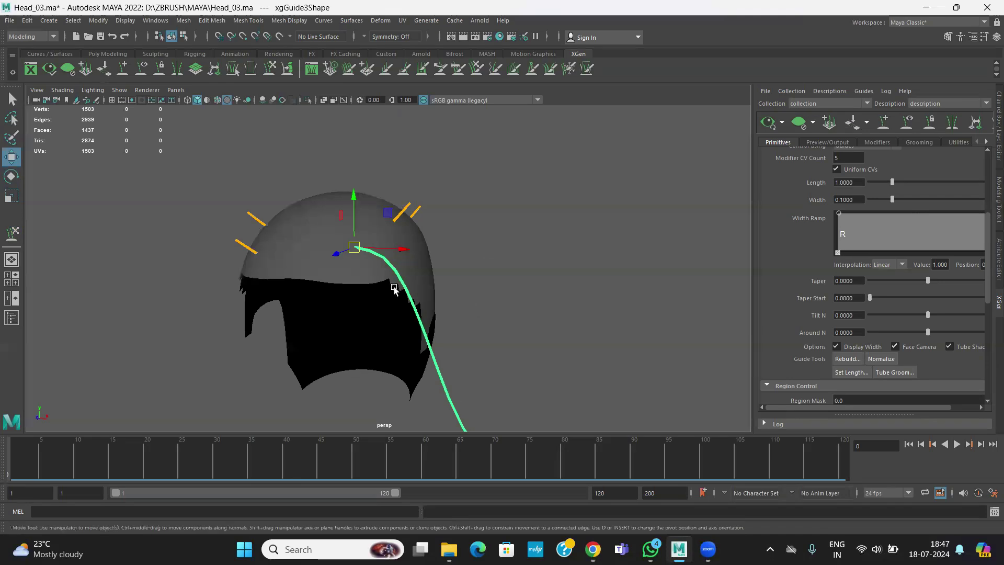
right_click_drag(435, 356, 491, 298)
left_click(406, 209)
right_click_drag(408, 210, 358, 210)
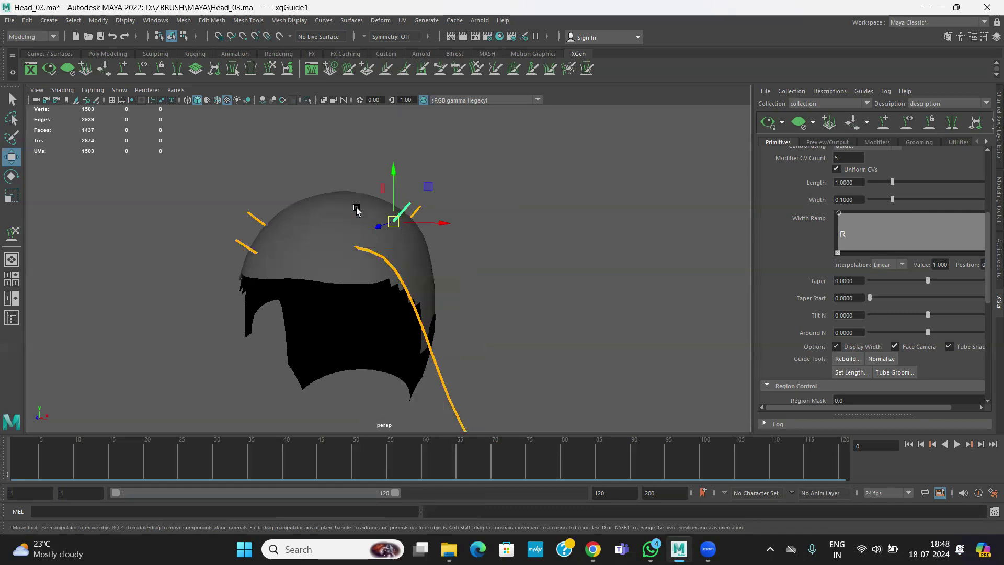
mouse_move(473, 284)
left_mouse_down("alt")
mouse_move(464, 298)
mouse_move(393, 221)
mouse_move(472, 282)
mouse_move(533, 298)
mouse_move(509, 329)
mouse_move(439, 271)
mouse_move(453, 266)
left_mouse_up("alt")
left_click(13, 233)
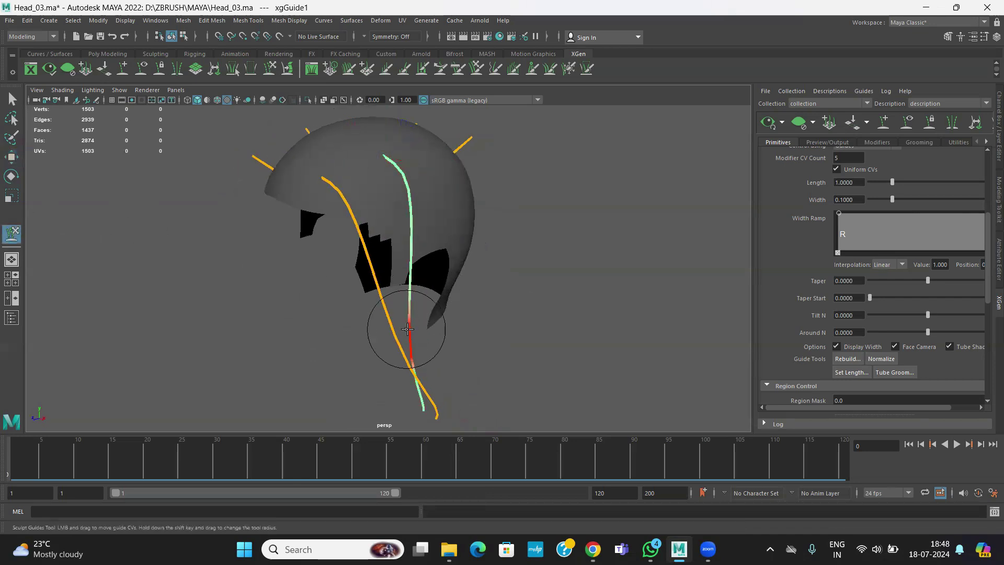
mouse_move(419, 392)
left_mouse_down()
mouse_move(480, 392)
mouse_move(448, 309)
mouse_move(578, 327)
mouse_move(507, 334)
left_mouse_up()
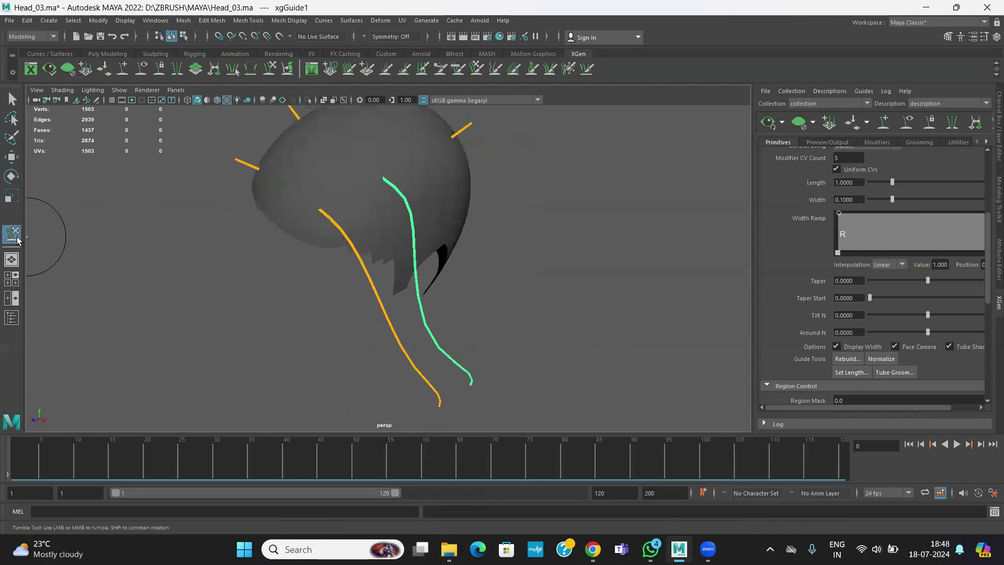
Add one more XGen guide on the side of the scalp, behind the two long guides.
left_click_drag(576, 263, 538, 323, "alt")
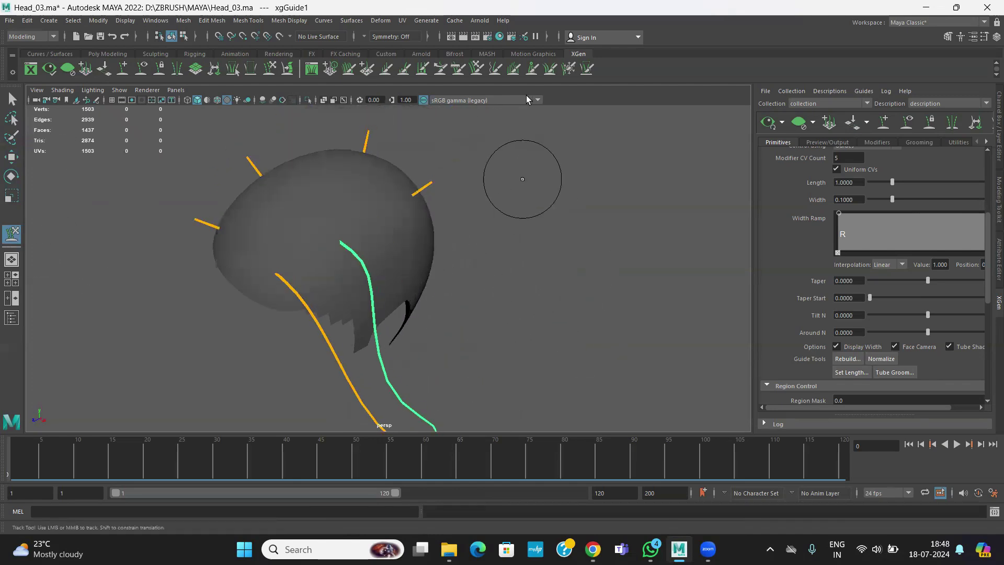
left_click(885, 122)
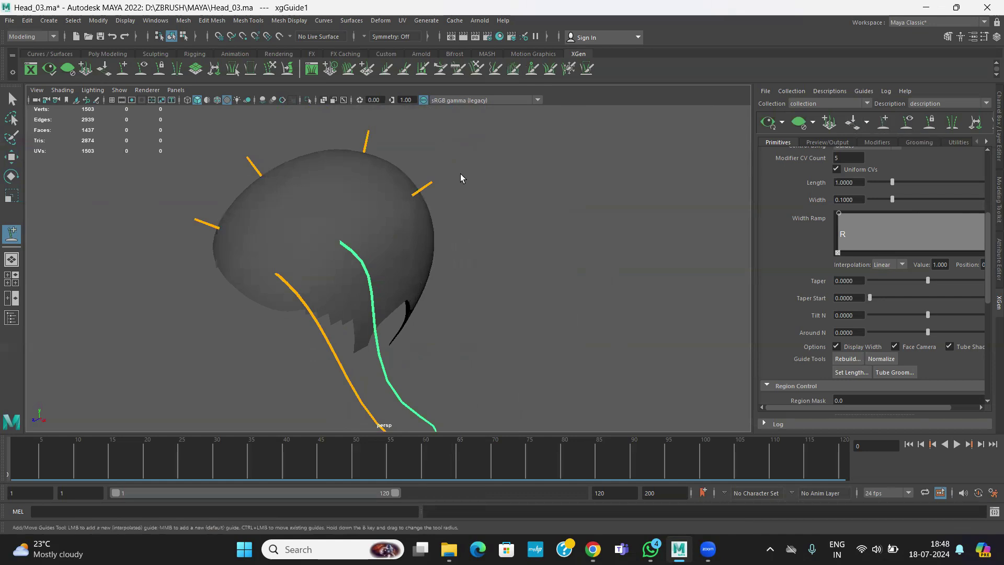
left_click(393, 227)
left_click_drag(502, 300, 557, 314, "alt")
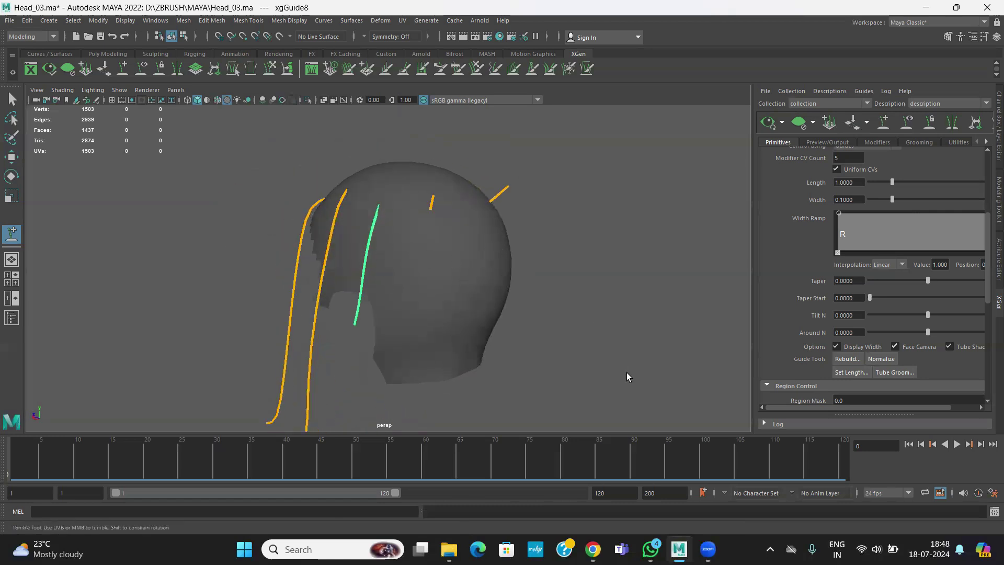
left_click_drag(506, 306, 668, 283, "alt")
mouse_move(508, 282)
left_mouse_down("alt")
mouse_move(563, 319)
mouse_move(695, 298)
mouse_move(521, 307)
mouse_move(431, 229)
mouse_move(545, 291)
mouse_move(494, 299)
mouse_move(596, 291)
mouse_move(329, 246)
left_mouse_up("alt")
Select the newly added side guide and sculpt it to about the length of the neighbouring strands, with its tip flared outward.
key("w")
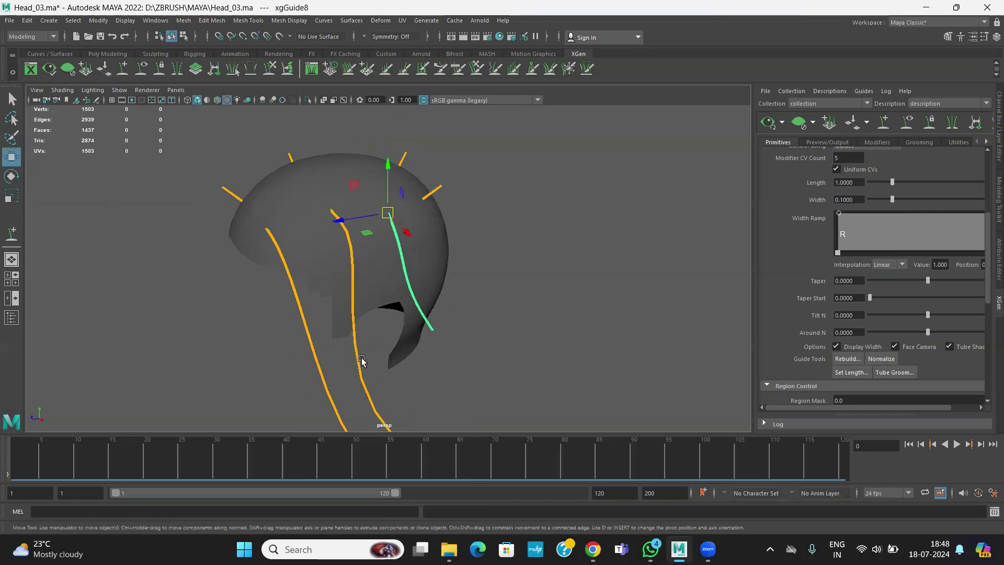
left_click(359, 361)
right_click_drag(358, 361, 410, 291)
left_click(399, 246)
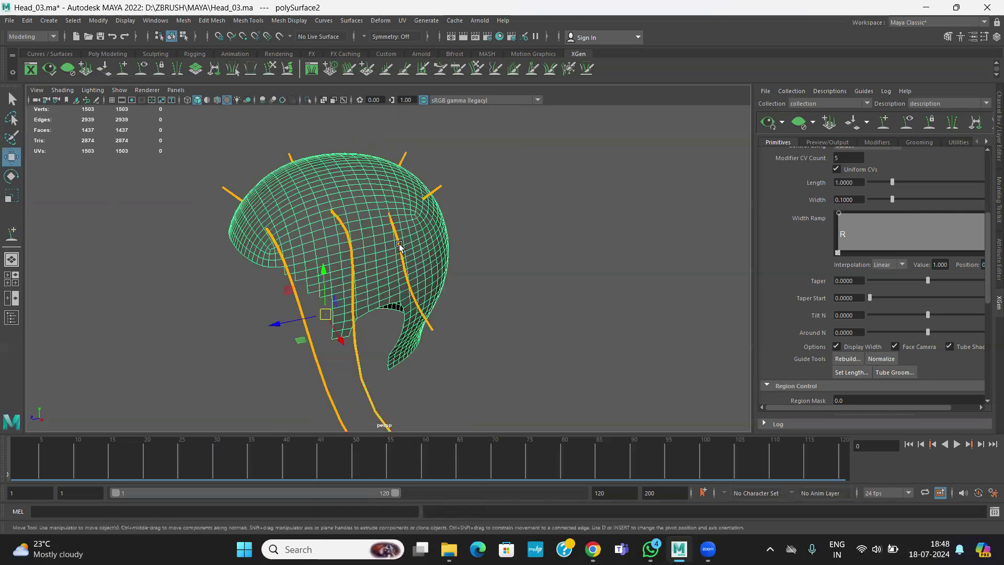
left_click(432, 328)
left_click_drag(486, 300, 463, 301, "alt")
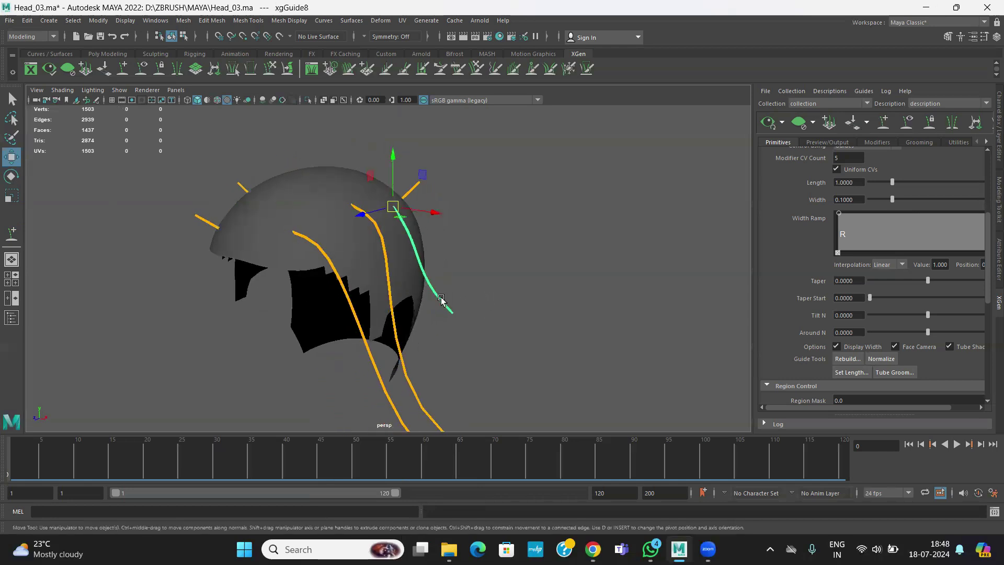
right_click_drag(440, 298, 381, 297)
left_click_drag(510, 294, 206, 252, "alt")
scroll(486, 300, "down", 1)
middle_click_drag(486, 300, 431, 249, "alt")
left_click_drag(431, 249, 417, 256, "alt")
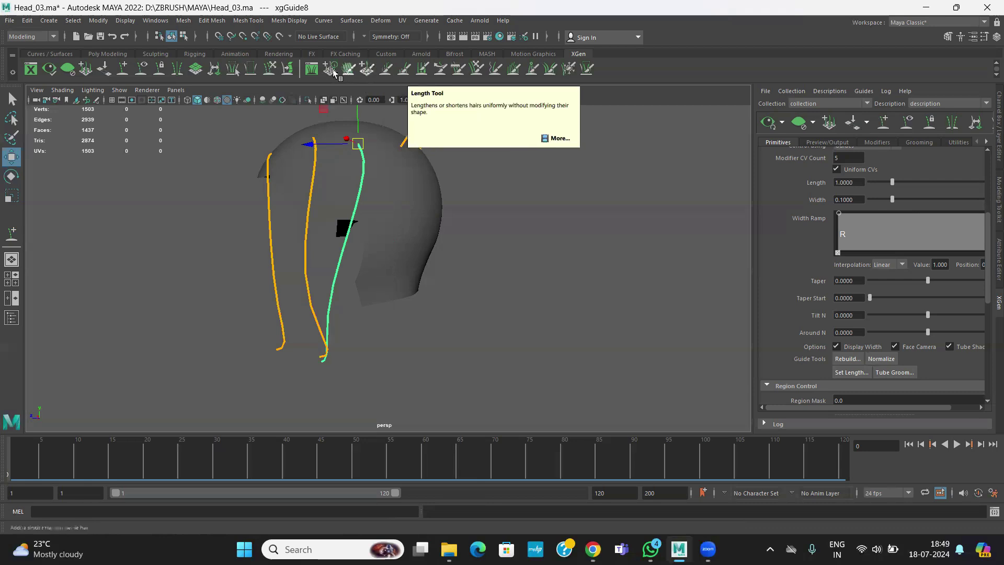
left_click(270, 69)
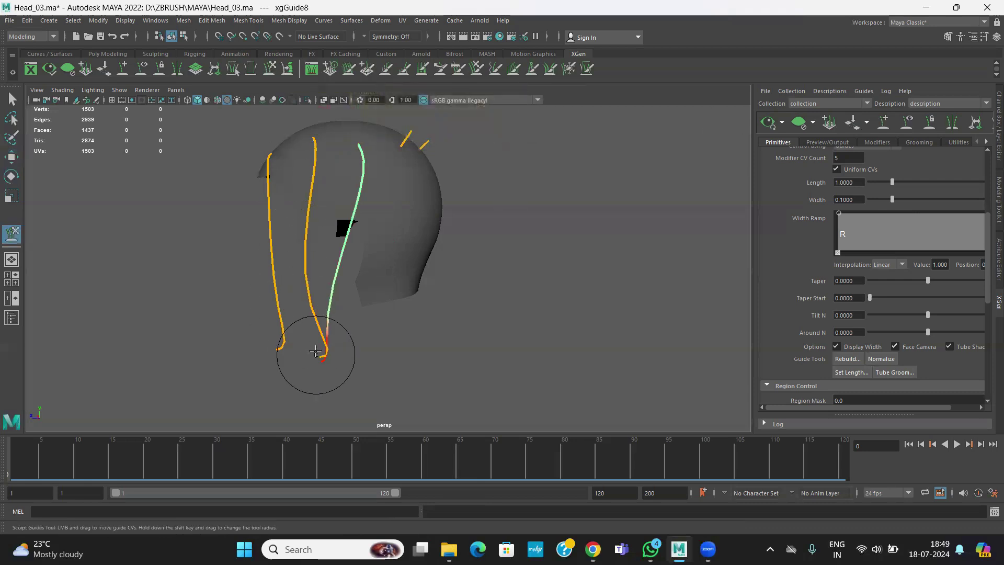
mouse_move(314, 354)
left_mouse_down()
mouse_move(381, 359)
mouse_move(358, 300)
mouse_move(383, 320)
mouse_move(311, 339)
mouse_move(474, 342)
mouse_move(518, 288)
left_mouse_up()
middle_click_drag(519, 287, 514, 297, "alt")
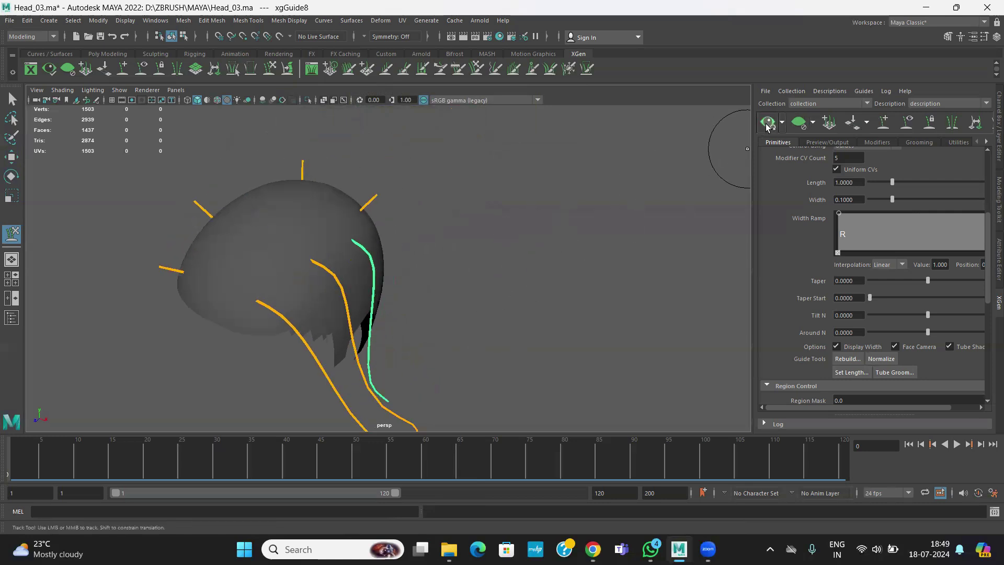
Generate the XGen preview and examine how the hair follows the long side guides.
left_click(768, 125)
left_click_drag(497, 193, 460, 245, "alt")
left_click(827, 142)
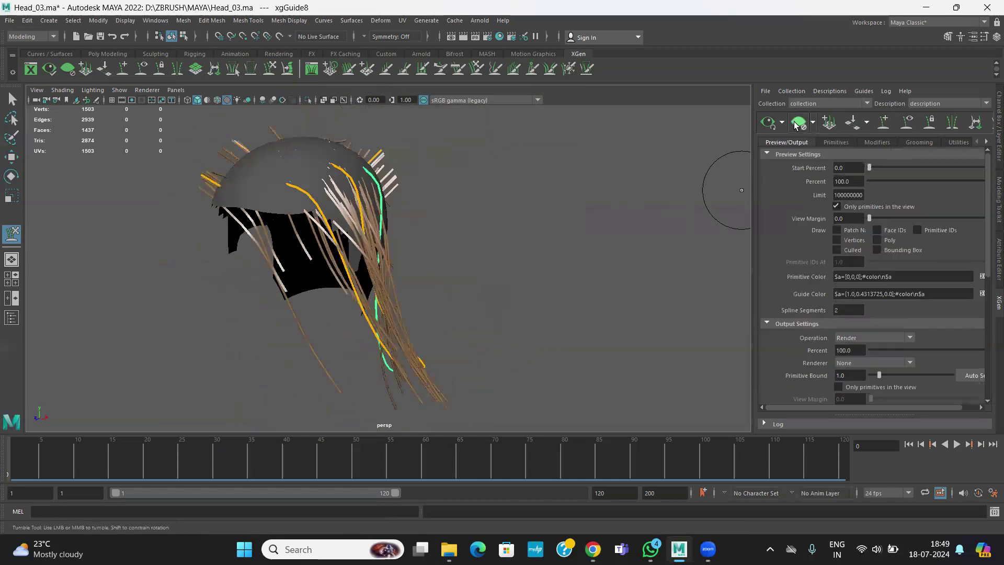
left_click(799, 123)
left_click(767, 123)
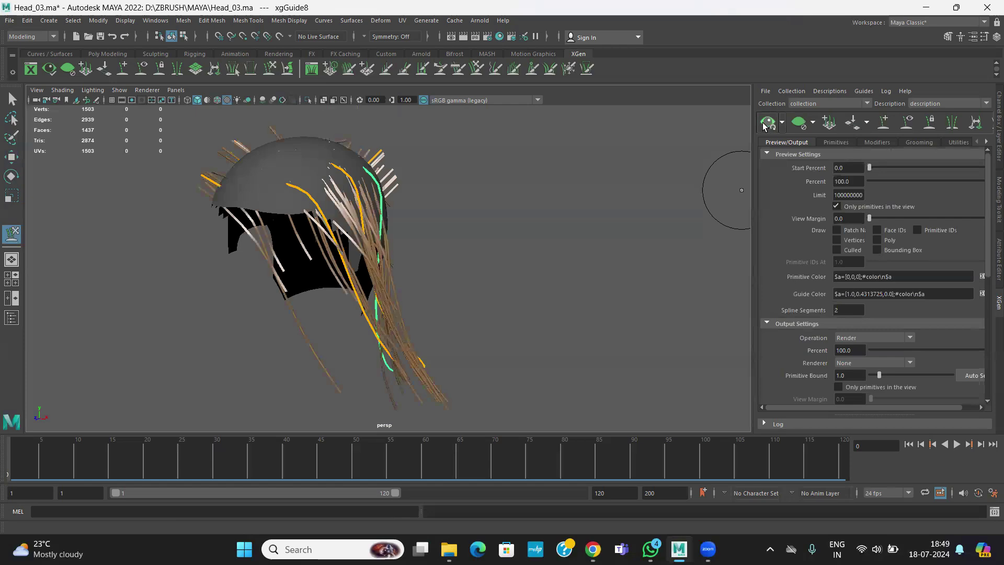
left_click(766, 124)
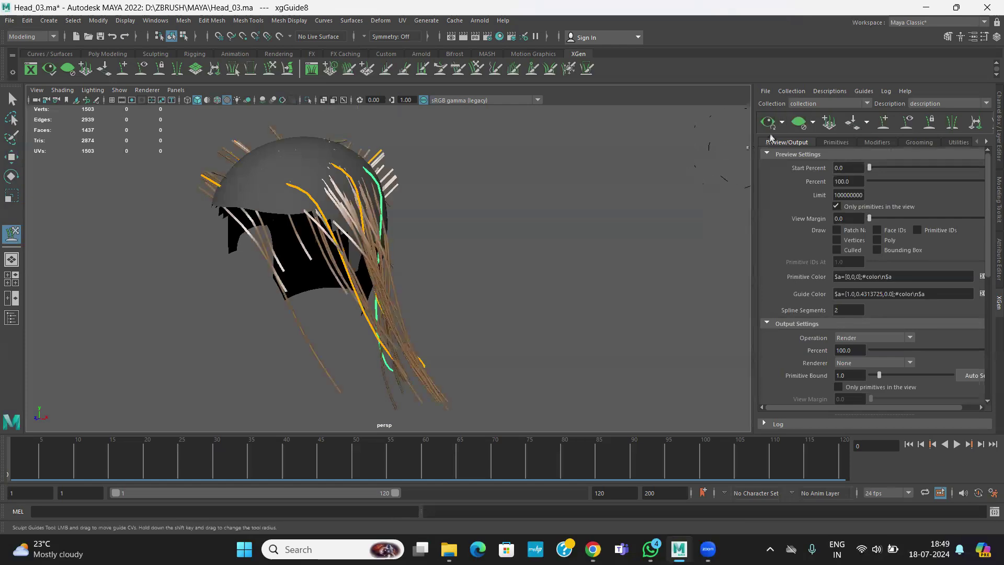
left_click_drag(547, 206, 482, 275, "alt")
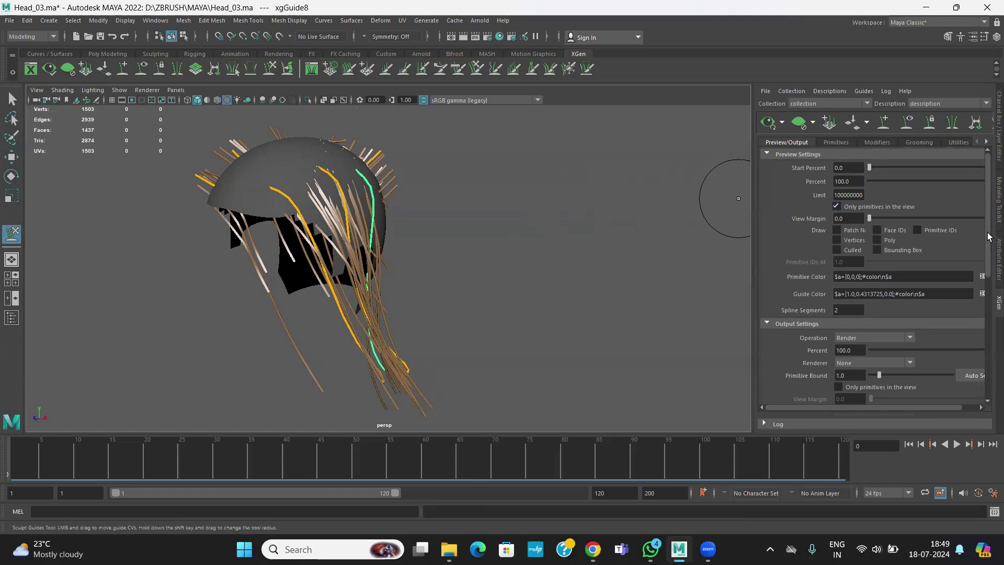
Raise the density of the generated hair to about 5.9 and clear the XGen preview.
scroll(988, 239, "down", 5)
scroll(983, 221, "up", 5)
left_click(837, 142)
scroll(795, 215, "up", 5)
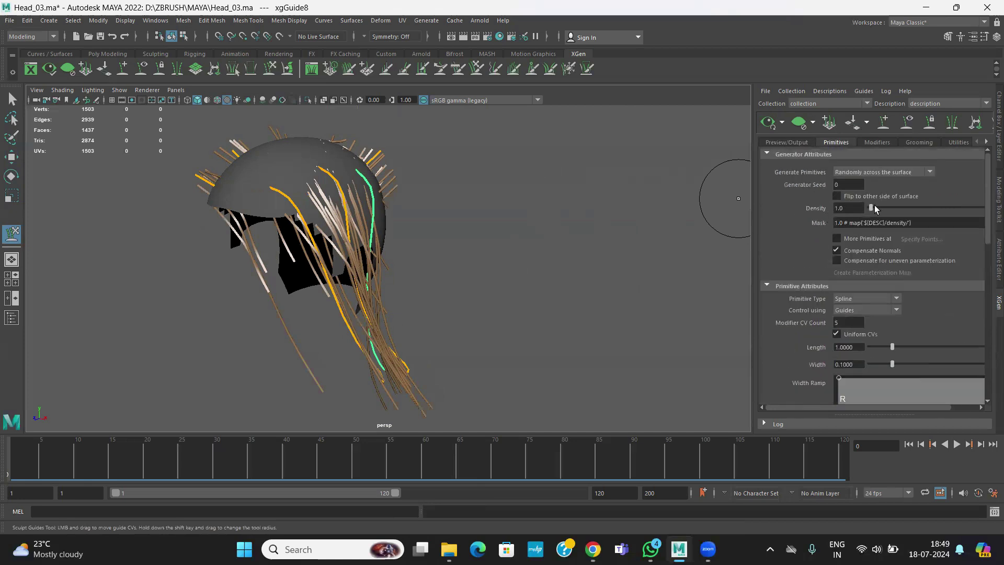
scroll(836, 157, "down", 4)
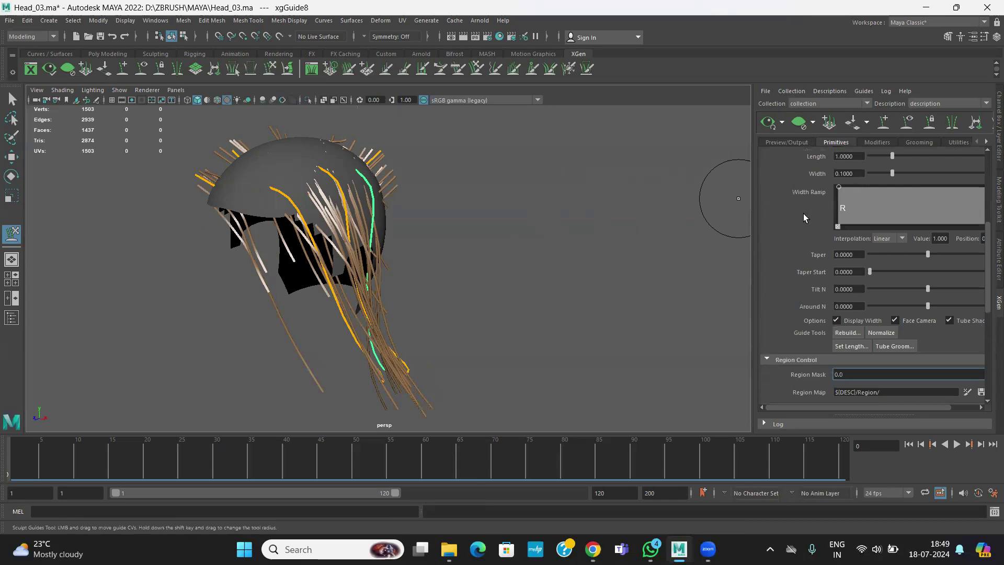
scroll(803, 213, "up", 4)
mouse_move(871, 208)
left_mouse_down()
mouse_move(929, 208)
mouse_move(881, 206)
left_mouse_up()
left_click_drag(545, 240, 458, 239, "alt")
left_click_drag(397, 175, 701, 197, "alt")
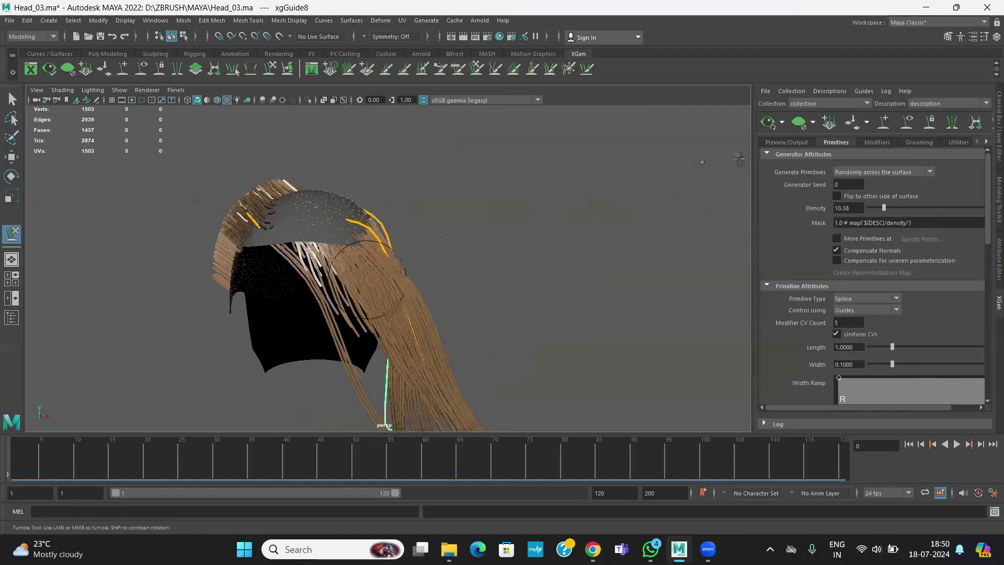
left_click_drag(884, 209, 877, 208)
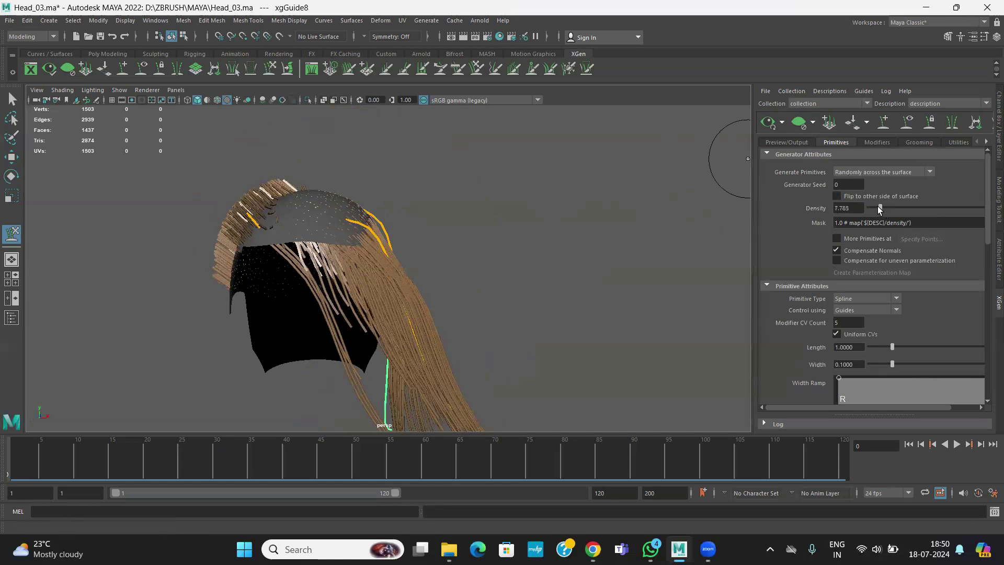
left_click(798, 126)
left_click_drag(523, 232, 293, 156, "alt")
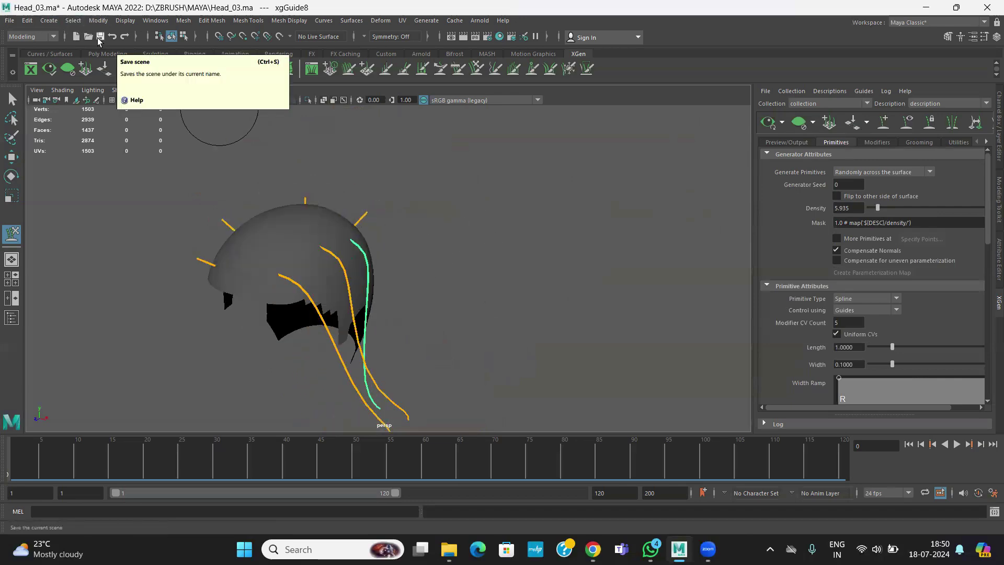
Save the scene under the new name Head_03_Hair.ma in the D:\ZBRUSH\MAYA folder.
left_click(9, 20)
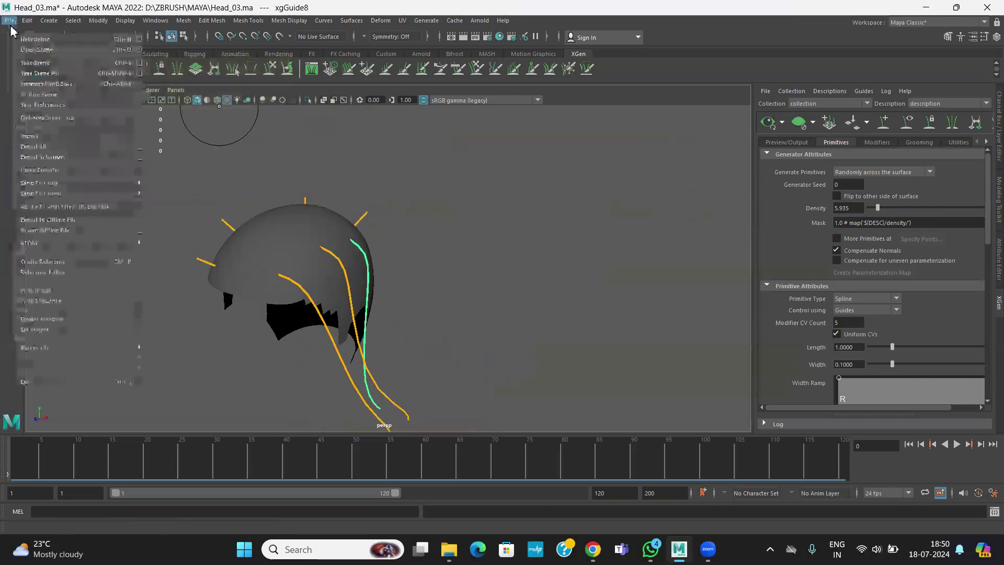
left_click(31, 67)
left_click(380, 211)
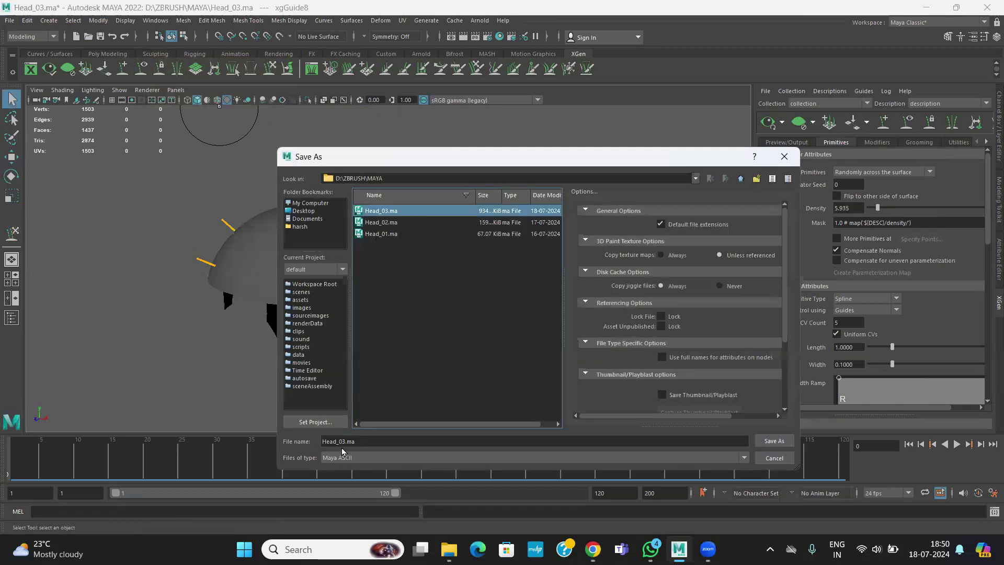
left_click(341, 440)
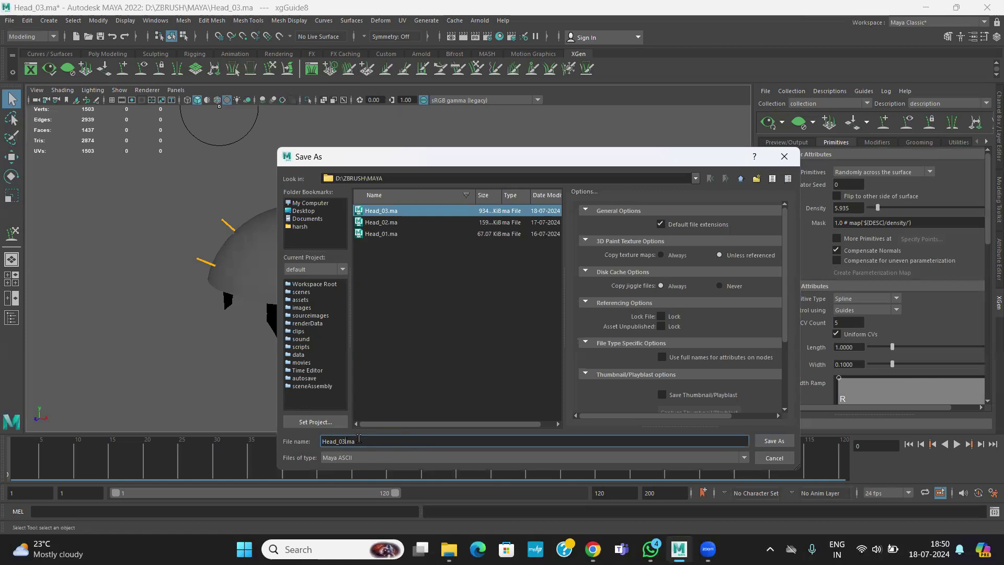
type("_Hair")
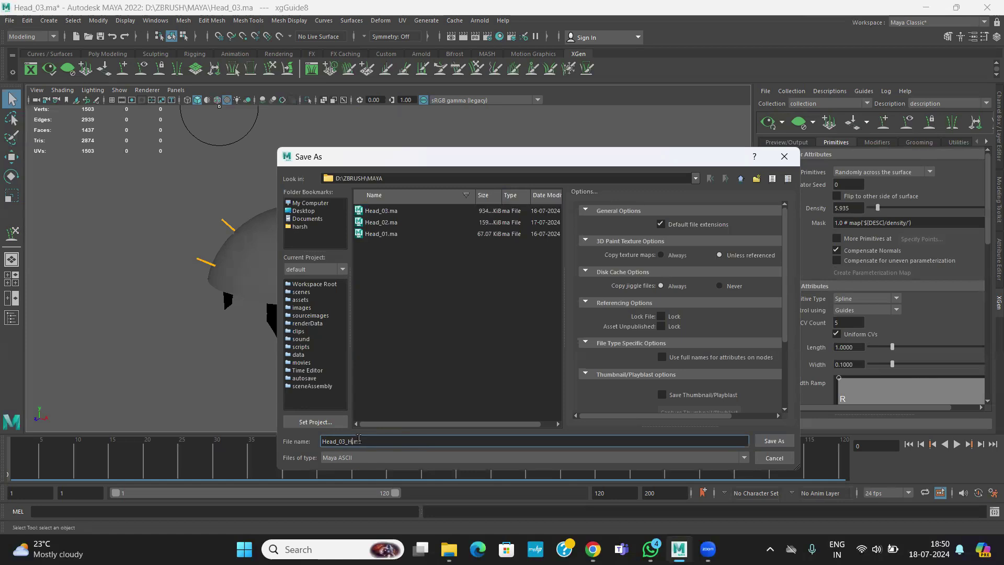
left_click(765, 441)
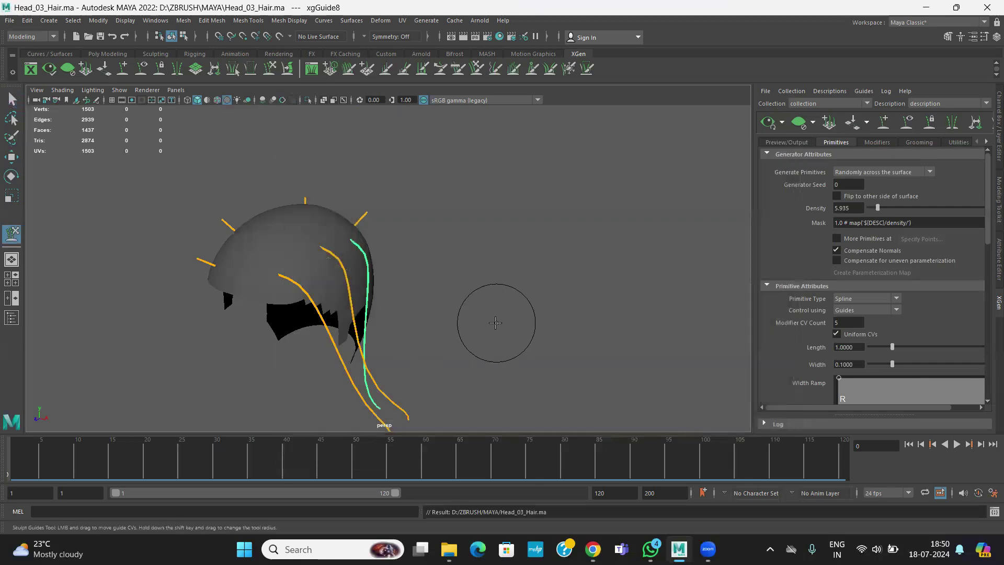
Select a short front guide on the opposite side of the scalp and sculpt it outward into a long strand.
left_click_drag(491, 320, 456, 309, "alt")
right_click_drag(456, 309, 491, 341, "alt")
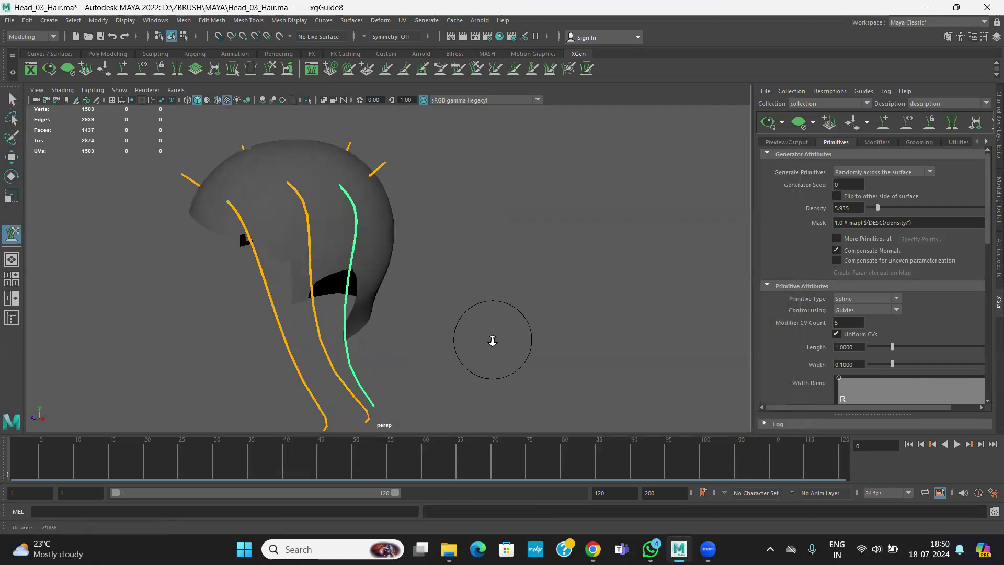
mouse_move(478, 310)
left_mouse_down("alt")
mouse_move(438, 317)
mouse_move(468, 314)
left_mouse_up("alt")
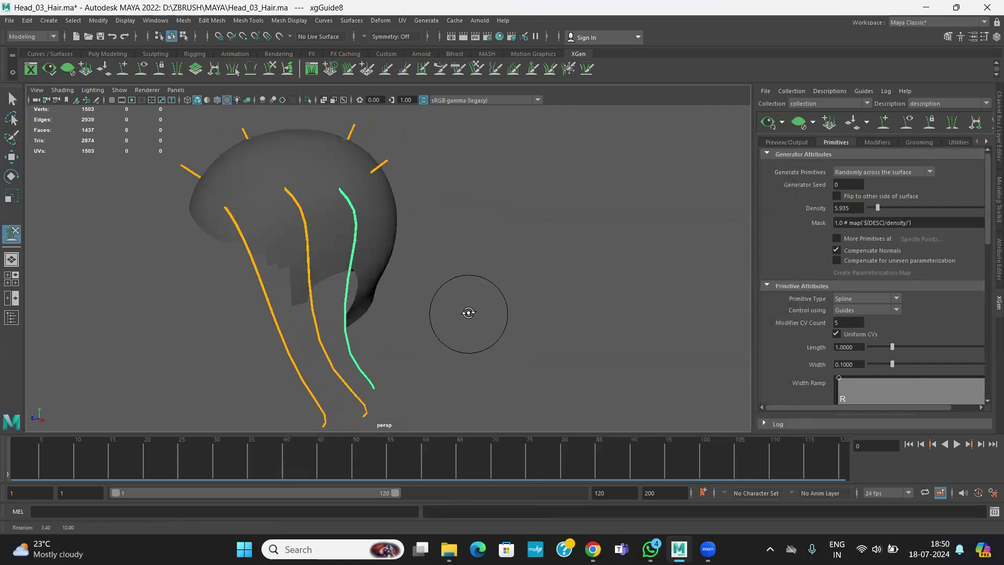
left_click(11, 157)
left_click_drag(364, 345, 270, 314, "alt")
left_click(210, 285)
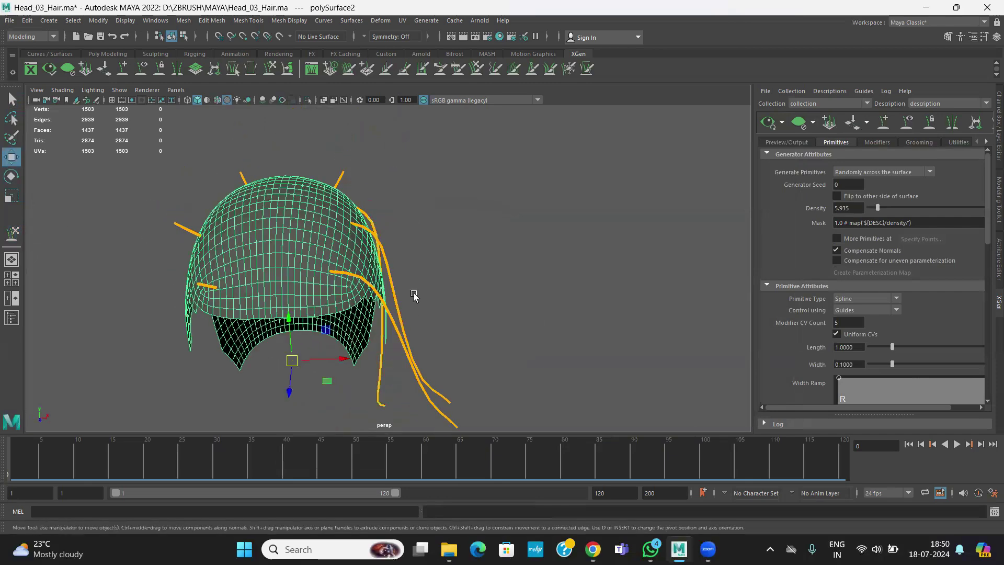
left_click_drag(410, 287, 319, 199, "alt")
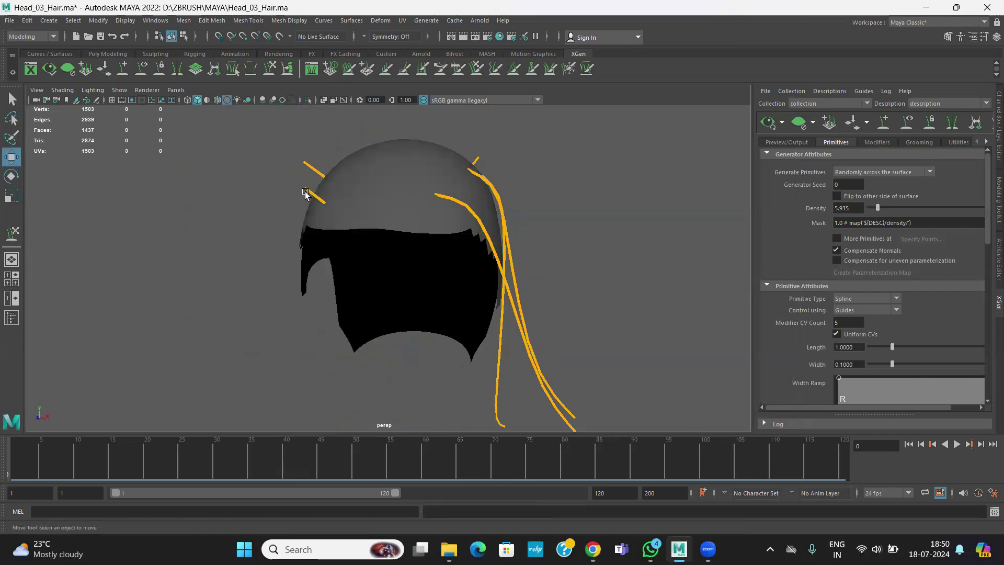
left_click(305, 193)
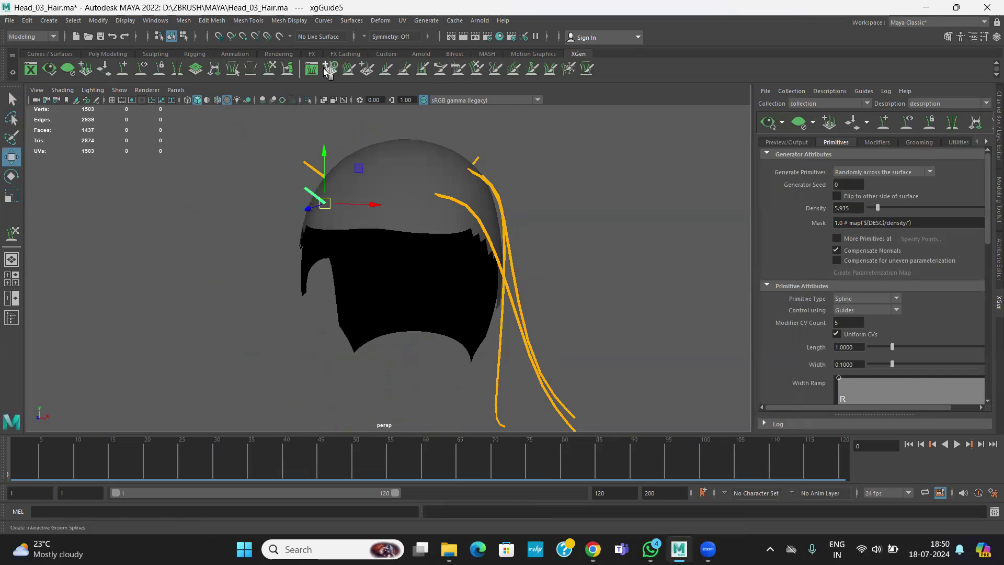
left_click(270, 78)
mouse_move(304, 194)
left_mouse_down()
mouse_move(218, 188)
mouse_move(124, 295)
left_mouse_up()
Delete the freshly sculpted long guide, keeping the short guide at the same root.
mouse_move(153, 335)
left_mouse_down("alt")
mouse_move(206, 337)
mouse_move(139, 331)
mouse_move(245, 218)
left_mouse_up("alt")
left_click_drag(215, 260, 73, 246, "alt")
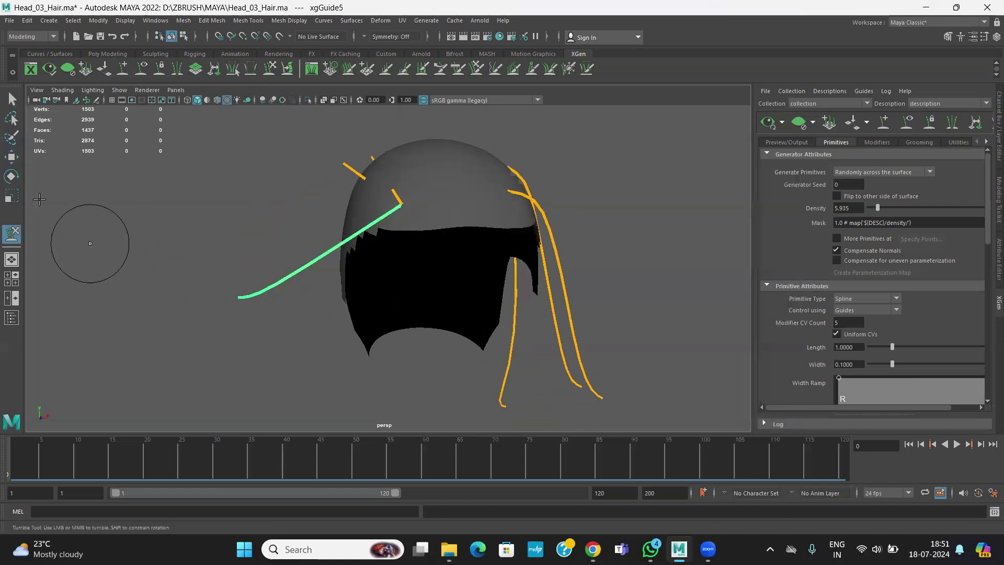
key("w")
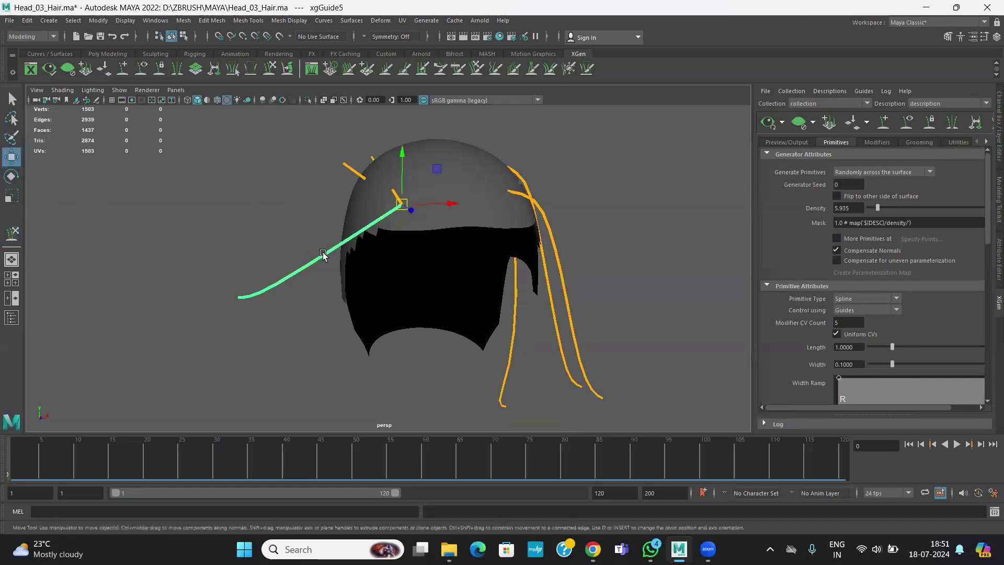
key("Delete")
Select the remaining short front guide on the side without long strands and sculpt it into a long strand reaching outward and down.
left_click(400, 199)
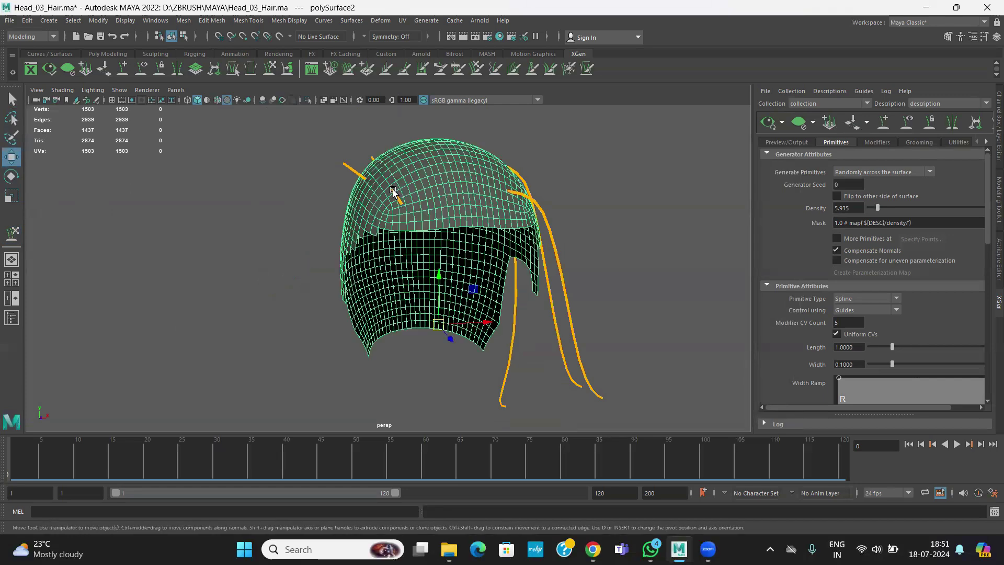
left_click_drag(597, 240, 218, 197, "alt")
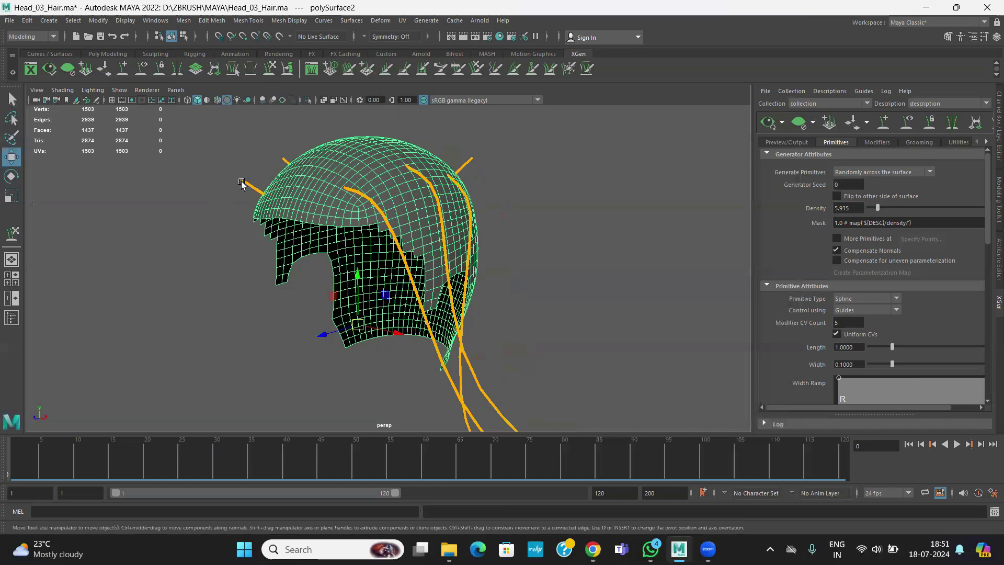
left_click(242, 183)
key("f")
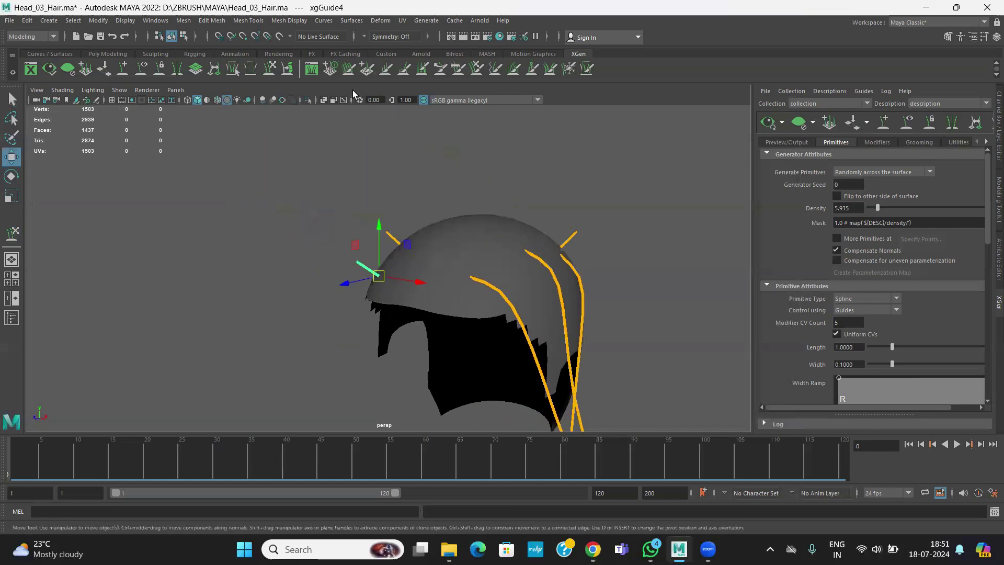
double_click(269, 70)
left_click(357, 95)
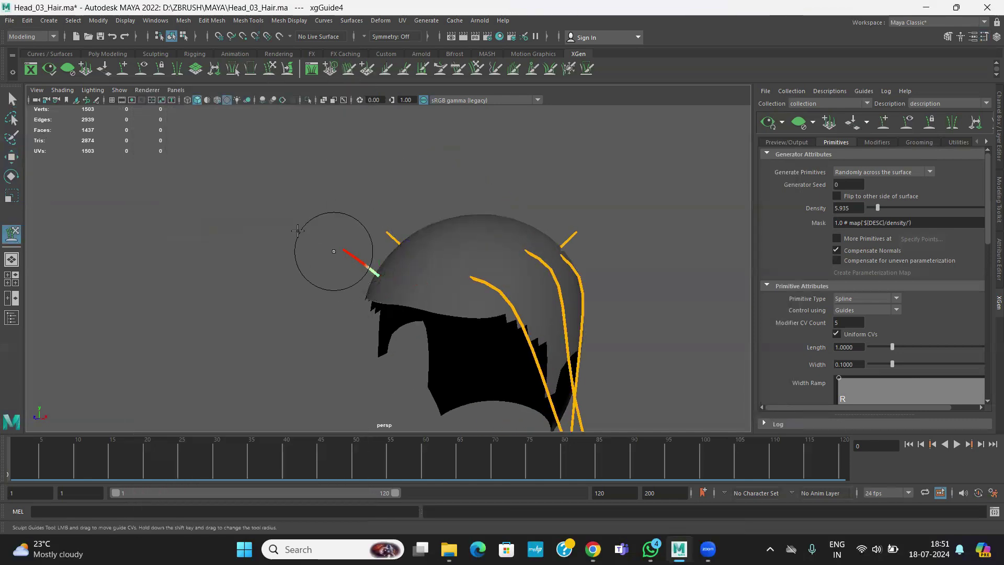
left_click_drag(318, 334, 461, 343, "alt")
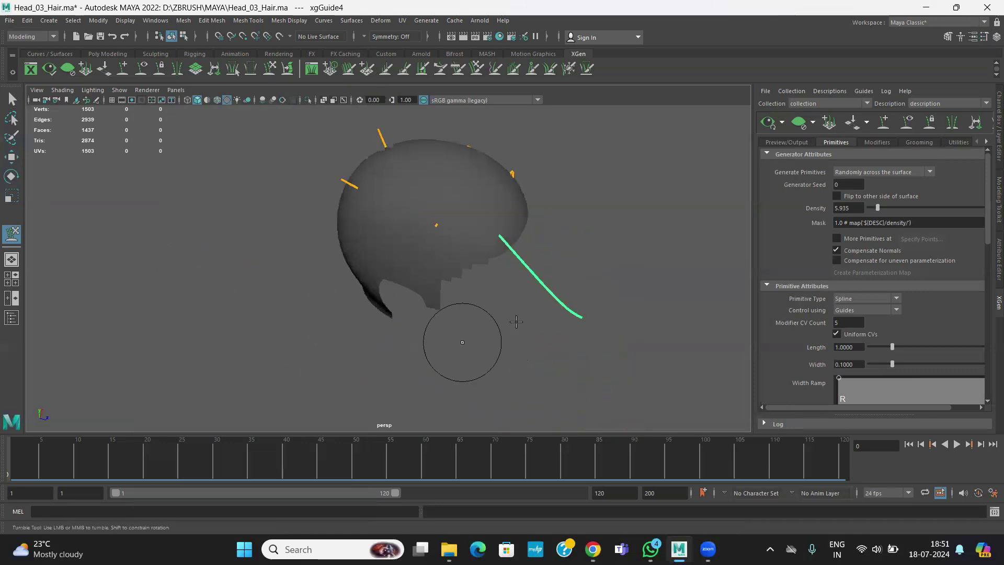
mouse_move(550, 305)
left_mouse_down()
mouse_move(463, 343)
mouse_move(509, 322)
mouse_move(429, 392)
left_mouse_up()
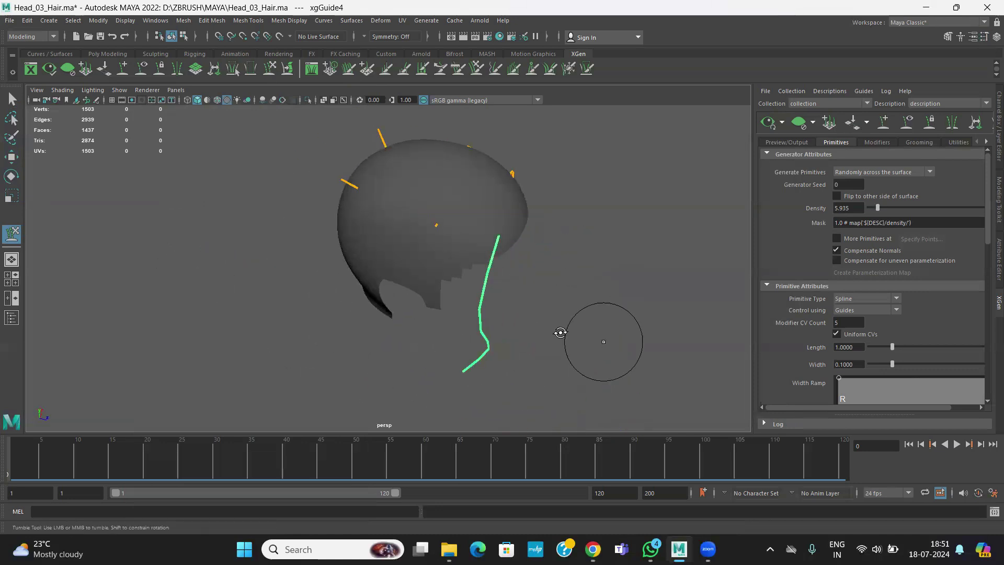
mouse_move(560, 333)
left_mouse_down("alt")
mouse_move(358, 219)
mouse_move(280, 224)
mouse_move(314, 230)
mouse_move(346, 276)
mouse_move(424, 239)
left_mouse_up("alt")
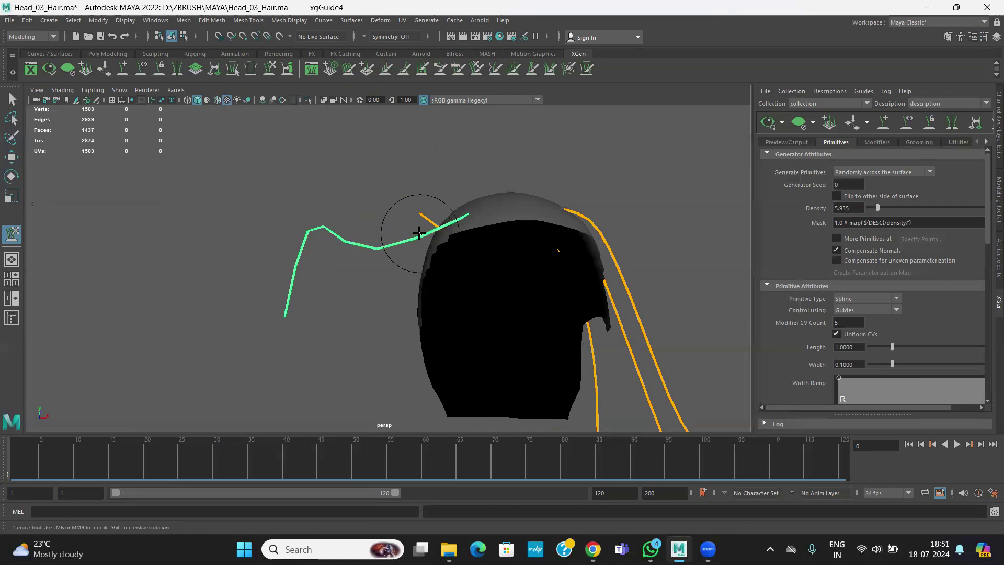
Rebuild the selected long guide with a CV count of 7.
scroll(799, 344, "down", 3)
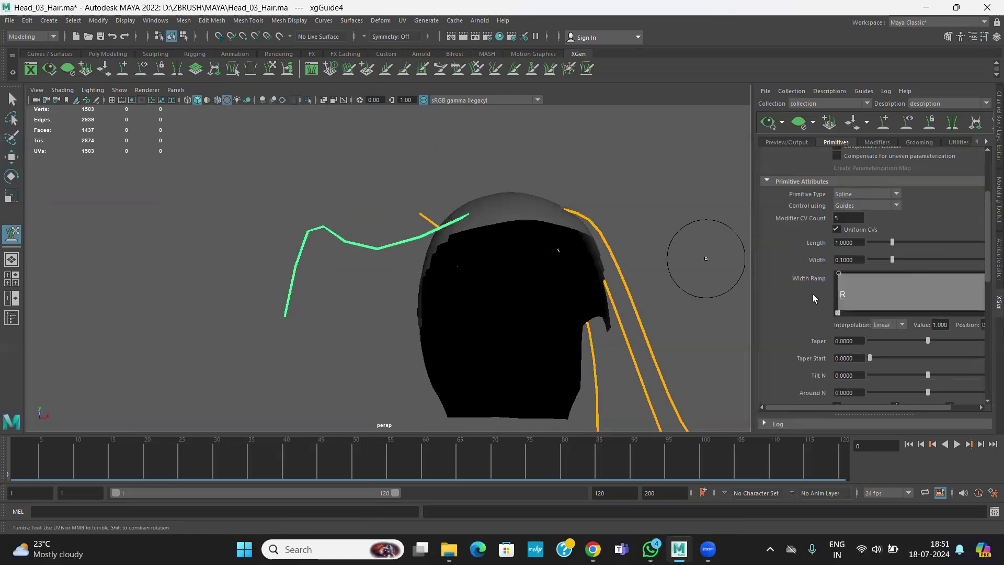
scroll(812, 295, "down", 3)
scroll(813, 296, "up", 5)
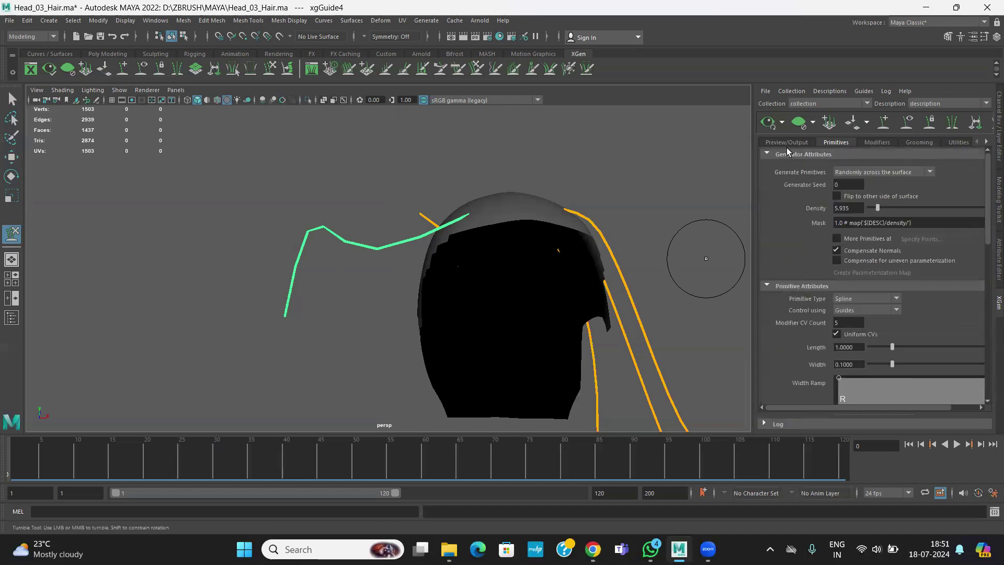
left_click(787, 143)
scroll(795, 280, "down", 3)
scroll(796, 282, "up", 3)
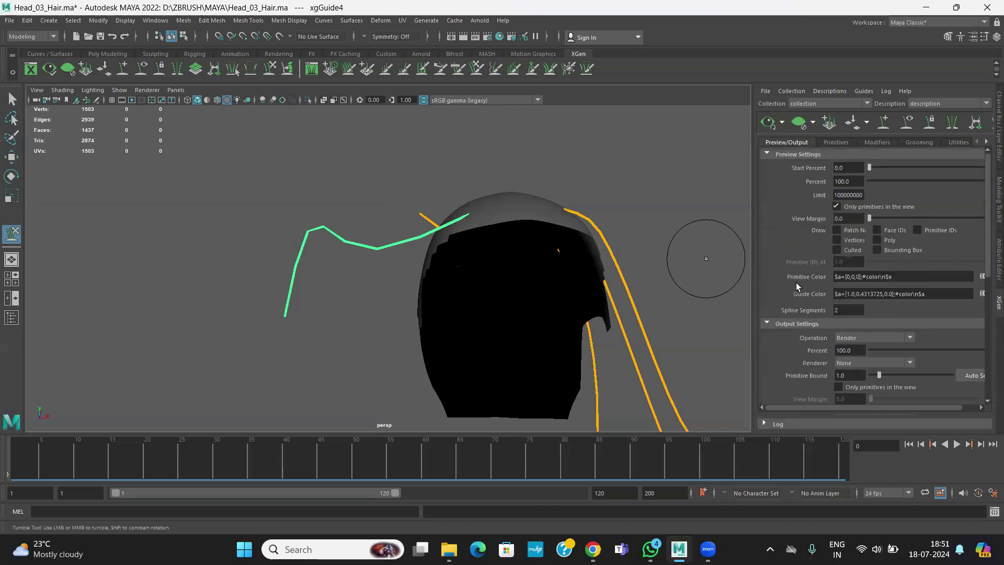
scroll(796, 282, "down", 5)
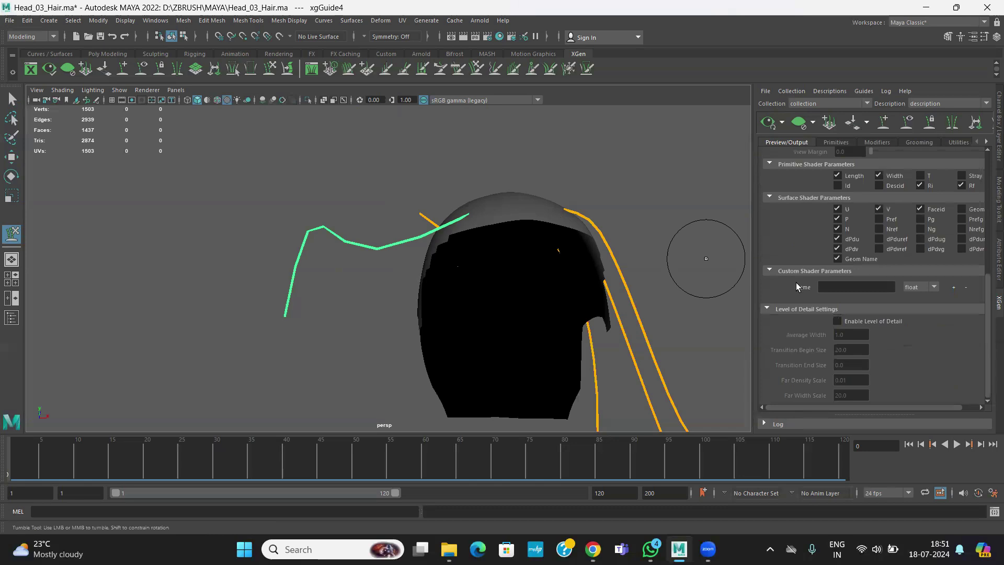
scroll(796, 282, "up", 8)
left_click(835, 141)
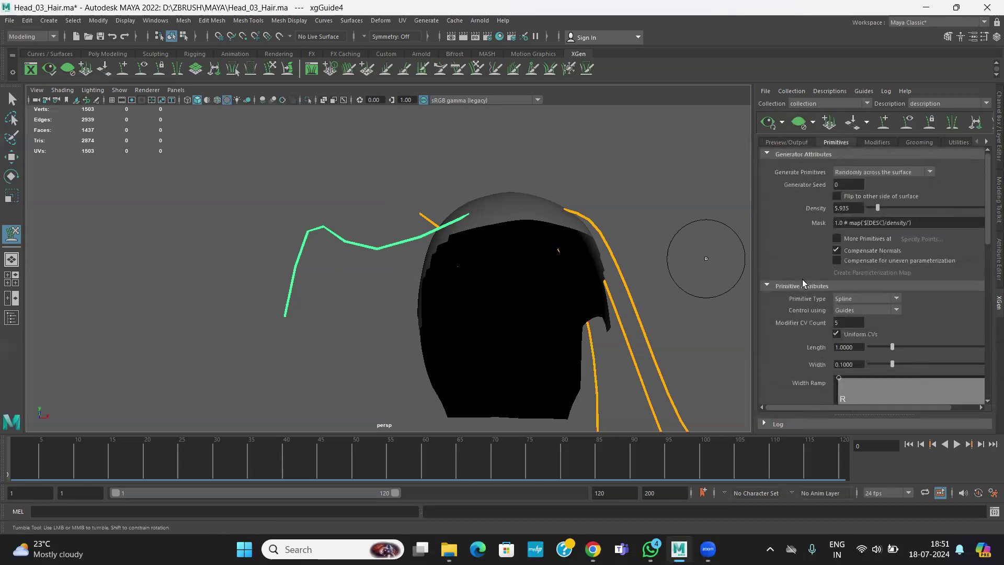
scroll(802, 279, "down", 3)
left_click(847, 367)
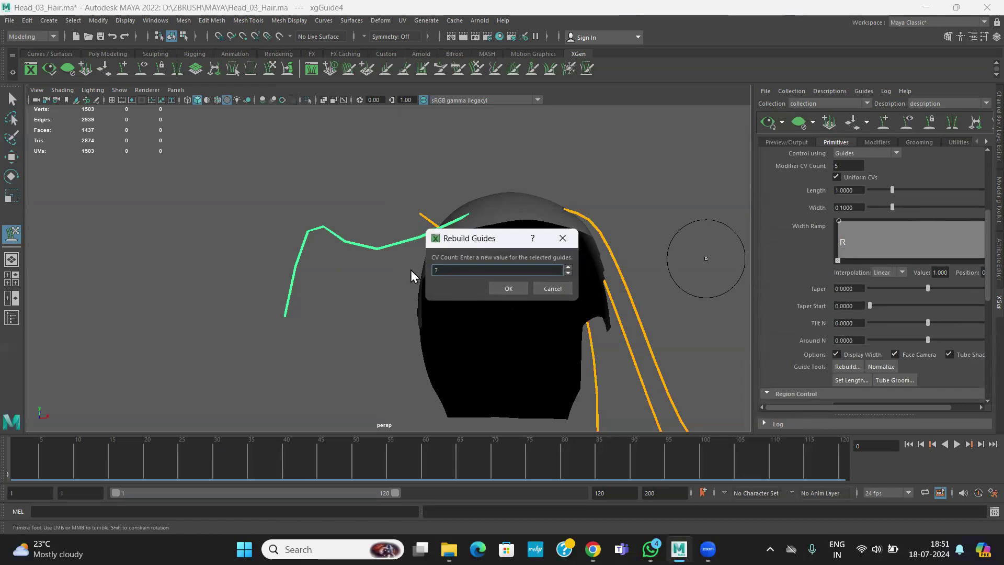
left_click(510, 289)
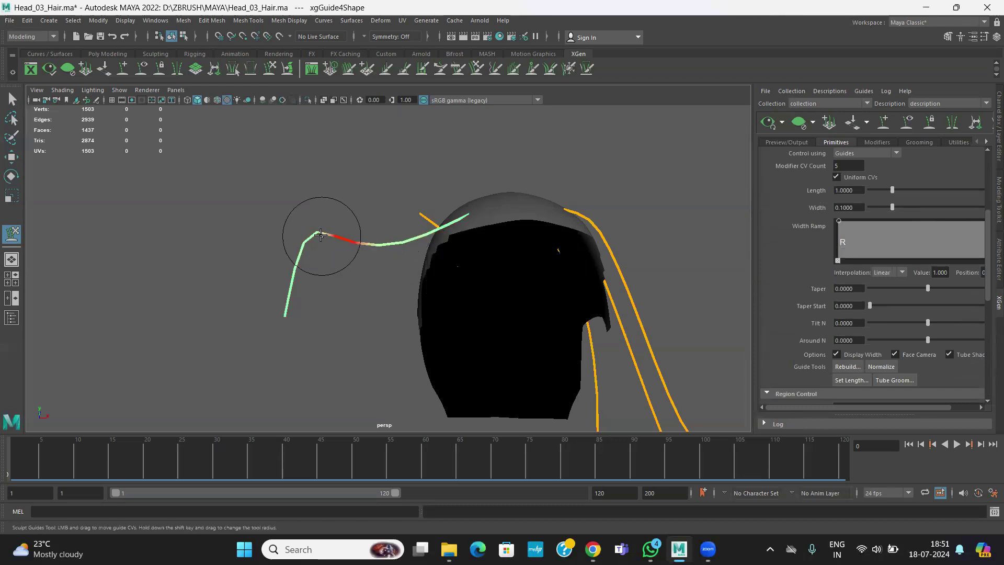
Sculpt the rebuilt long guide downward and bend its upper part around the side of the scalp.
mouse_move(411, 238)
left_mouse_down()
mouse_move(314, 233)
mouse_move(343, 313)
mouse_move(282, 317)
mouse_move(338, 376)
left_mouse_up()
mouse_move(246, 348)
left_mouse_down("alt")
mouse_move(437, 400)
mouse_move(440, 417)
left_mouse_up("alt")
left_click_drag(467, 262, 377, 300)
left_click_drag(421, 238, 385, 257)
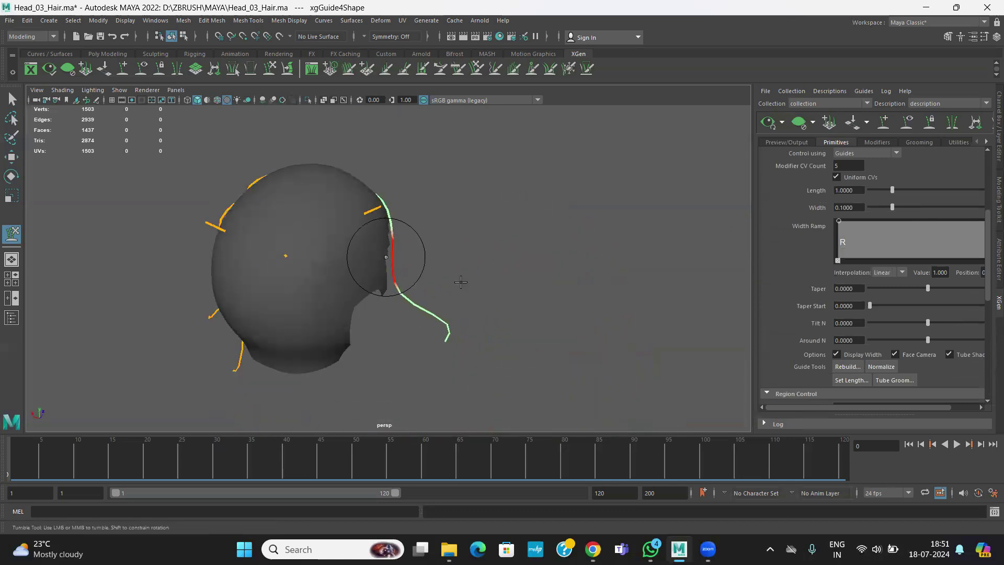
mouse_move(462, 282)
left_mouse_down("alt")
mouse_move(339, 282)
mouse_move(360, 262)
left_mouse_up("alt")
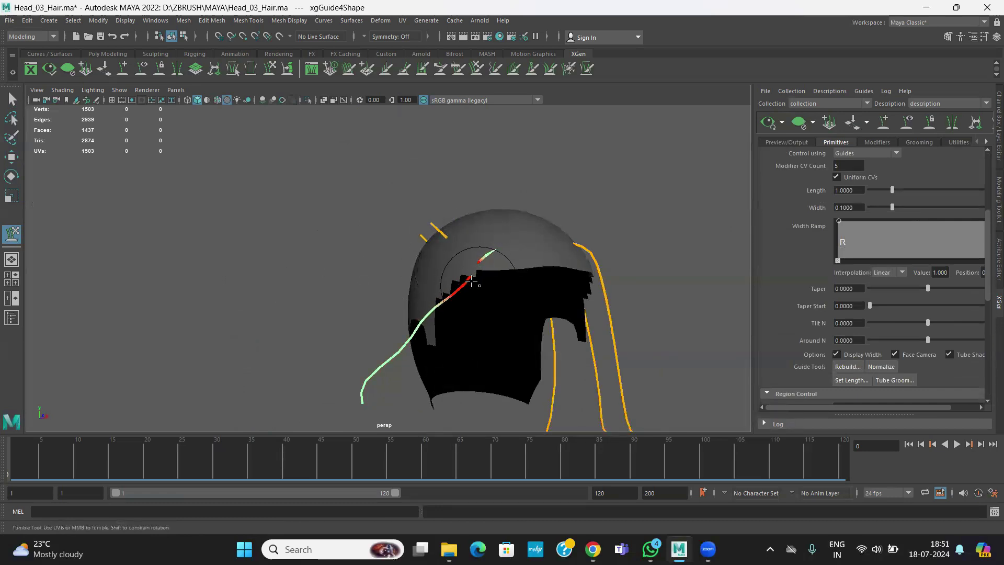
left_click_drag(471, 282, 440, 255)
left_click_drag(420, 334, 387, 330)
Sculpt the lower half of the same guide to hang nearly straight down beside the head.
middle_click_drag(307, 329, 301, 219, "alt")
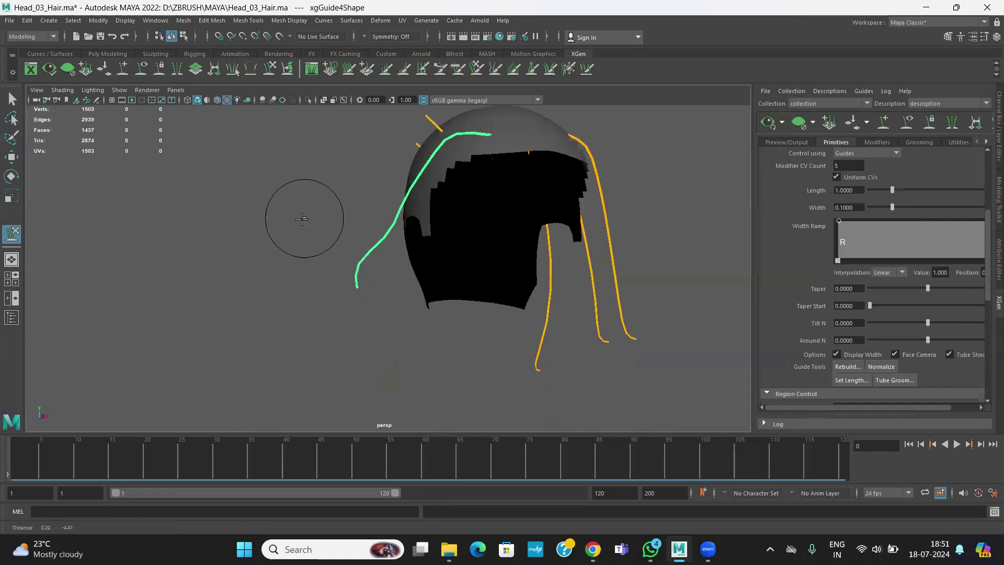
left_click_drag(302, 219, 324, 224, "alt")
left_click_drag(323, 261, 393, 346)
left_click_drag(391, 213, 404, 227)
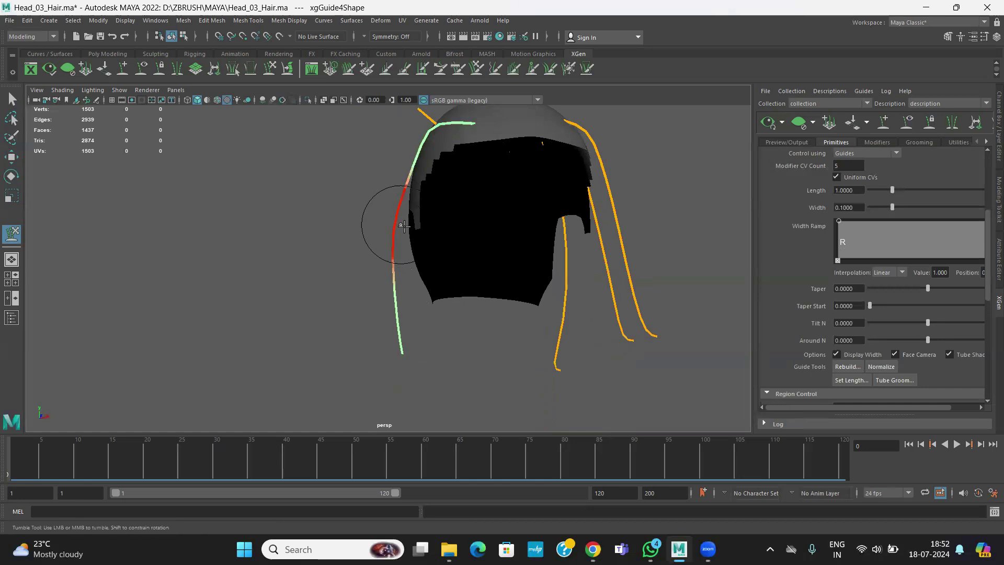
mouse_move(307, 309)
left_mouse_down("alt")
mouse_move(453, 325)
mouse_move(340, 314)
mouse_move(265, 331)
mouse_move(283, 339)
mouse_move(258, 331)
mouse_move(329, 332)
left_mouse_up("alt")
middle_click_drag(286, 299, 205, 349, "alt")
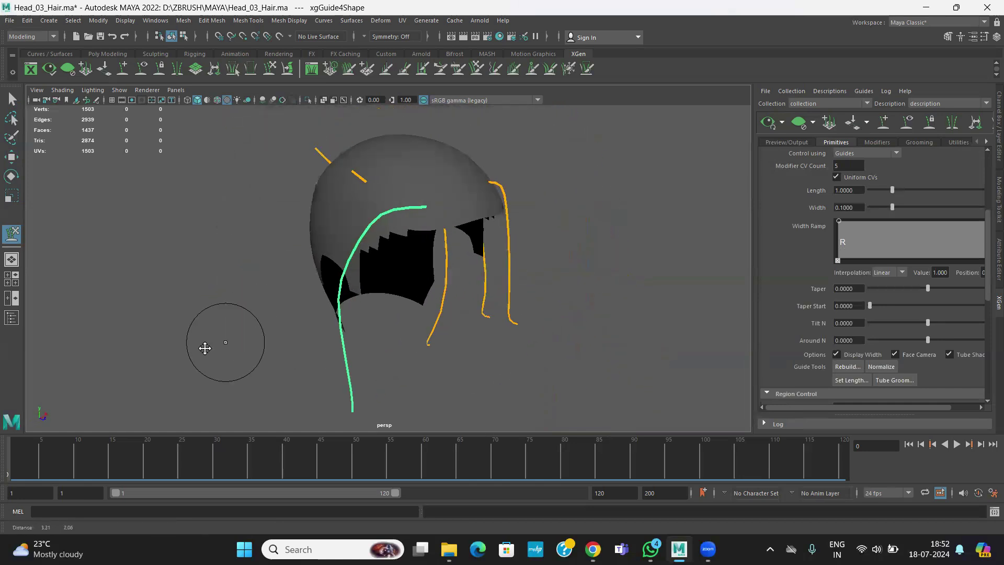
left_click_drag(204, 348, 361, 345, "alt")
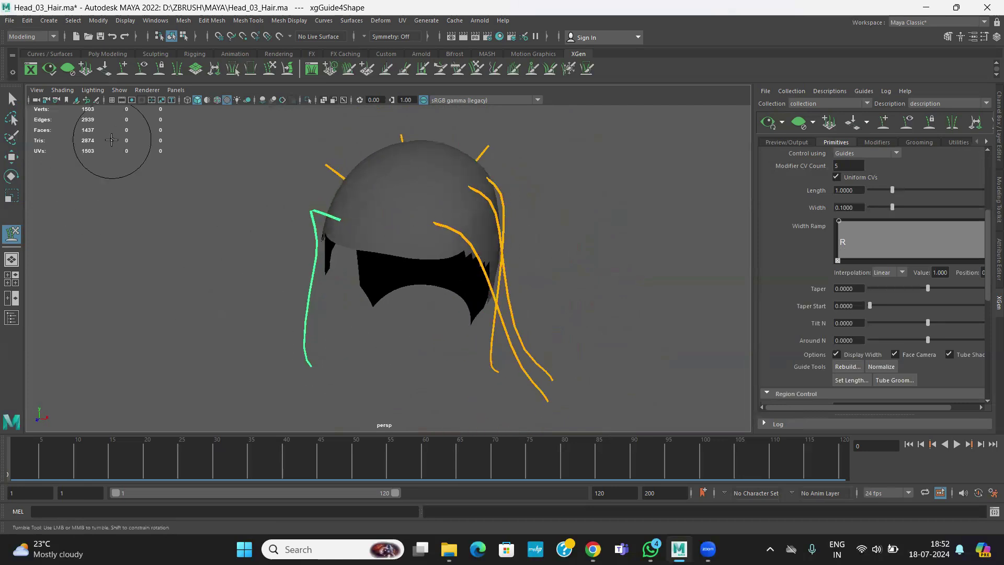
Add a new guide at the front centre of the scalp and rebuild it with a new CV count.
left_click(884, 124)
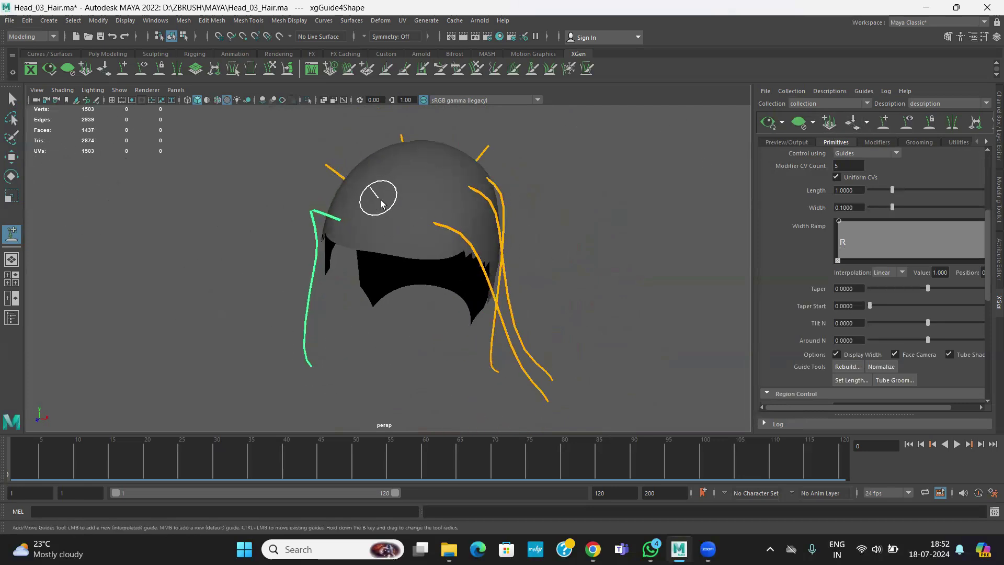
left_click(387, 230)
mouse_move(515, 225)
left_mouse_down("alt")
mouse_move(541, 188)
mouse_move(523, 215)
mouse_move(479, 228)
left_mouse_up("alt")
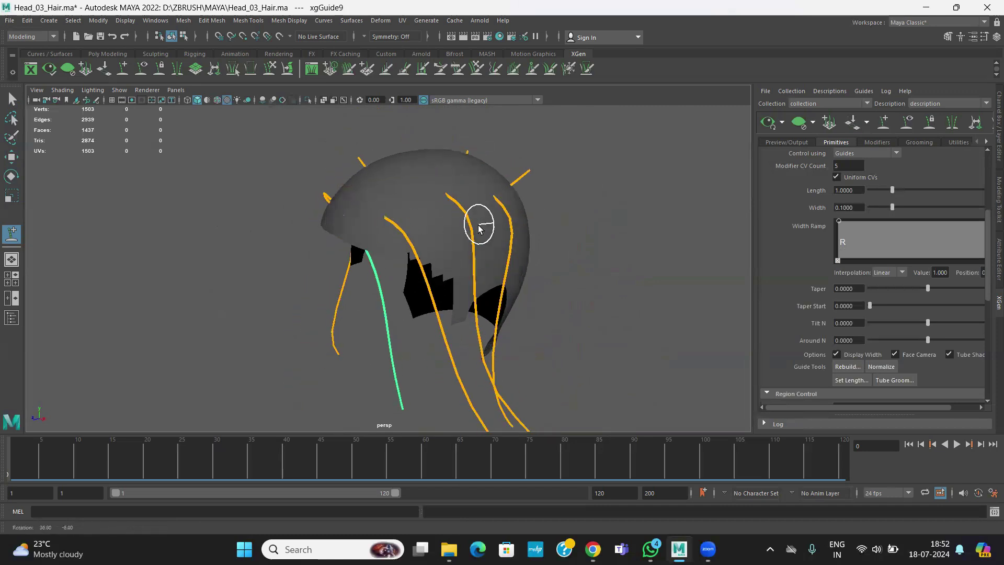
left_click(10, 157)
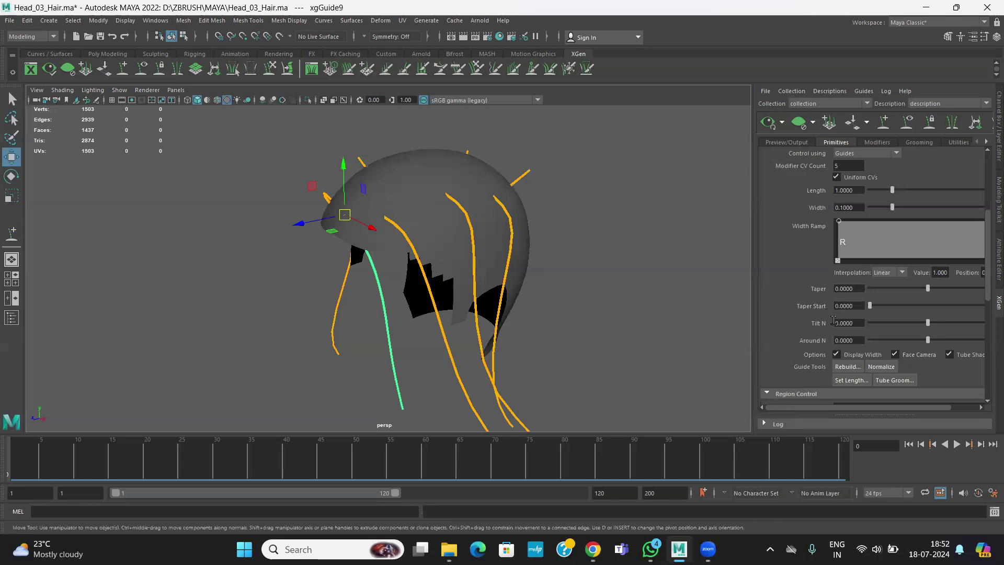
left_click(847, 366)
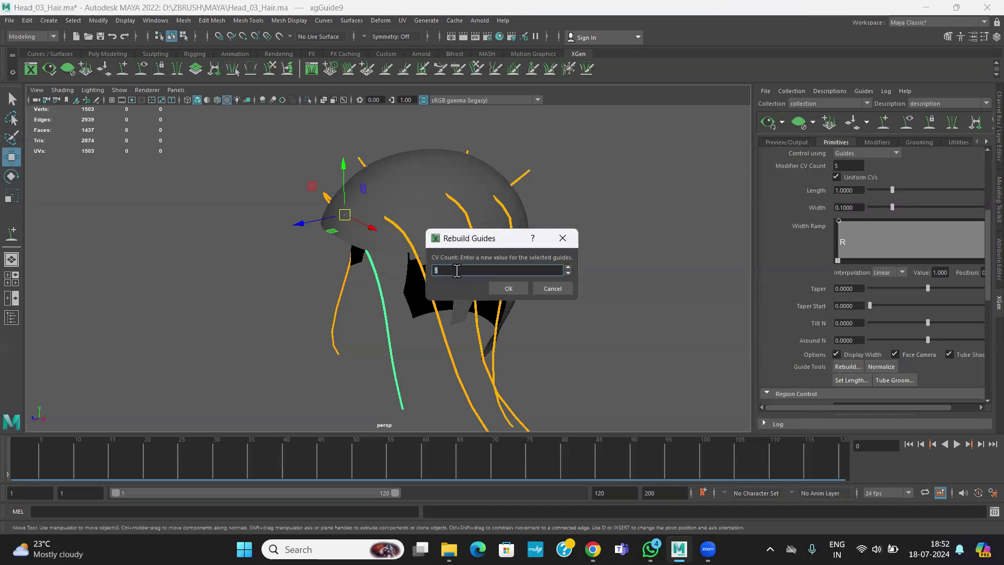
left_click(507, 289)
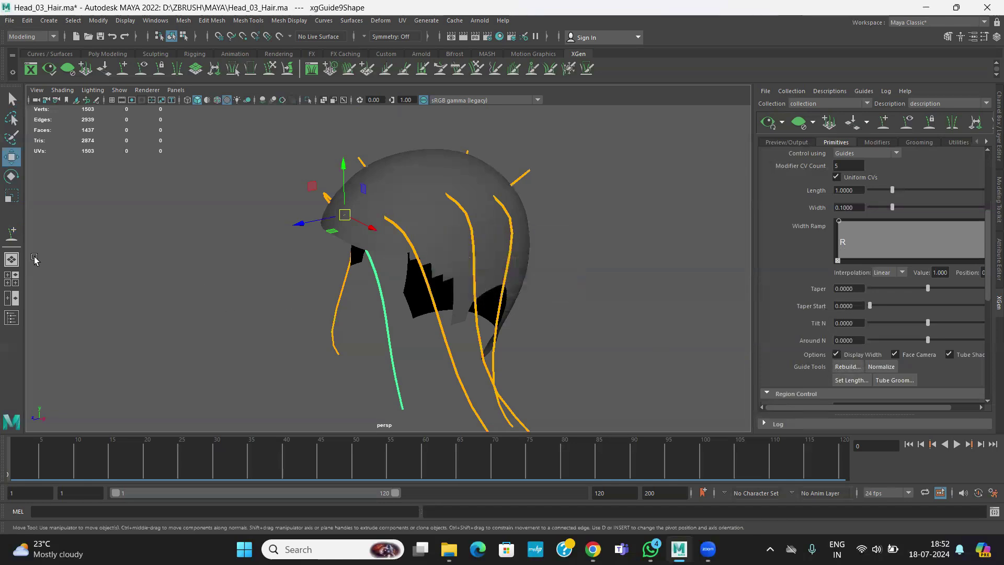
Activate the Sculpt Guides tool and turn on Lock Length in its settings.
left_click(269, 69)
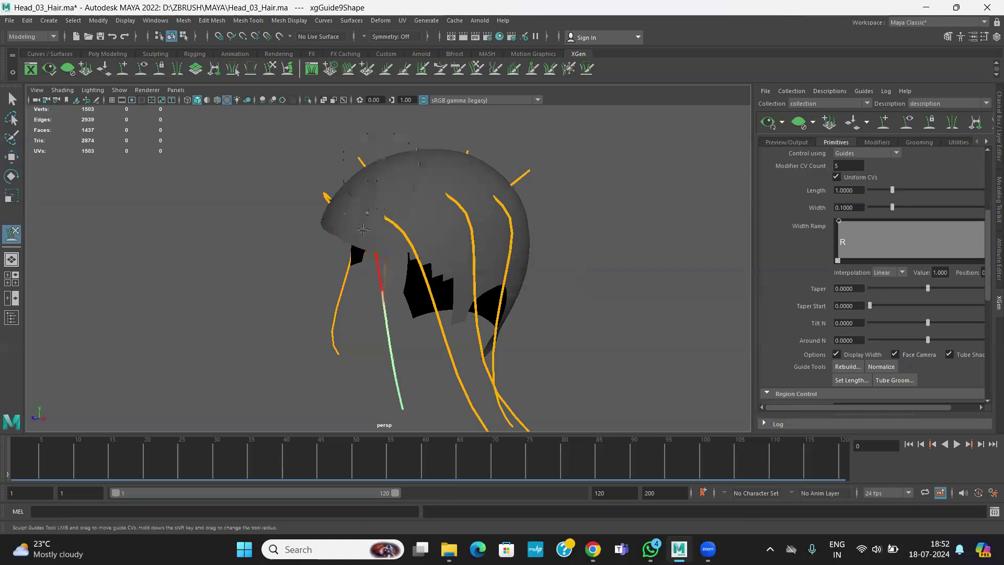
mouse_move(363, 230)
left_mouse_down()
mouse_move(347, 302)
mouse_move(325, 337)
left_mouse_up()
key("ctrl+z")
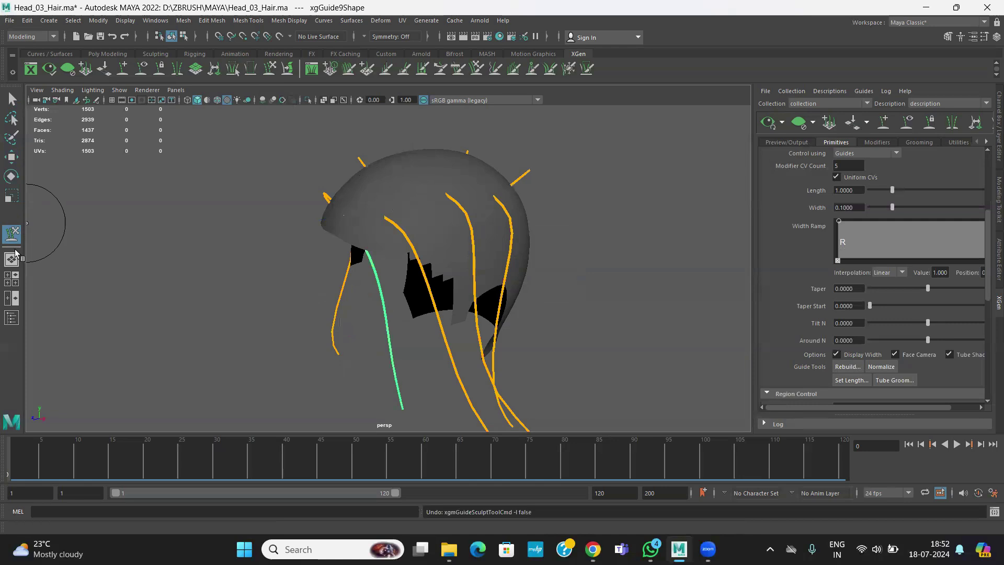
double_click(11, 234)
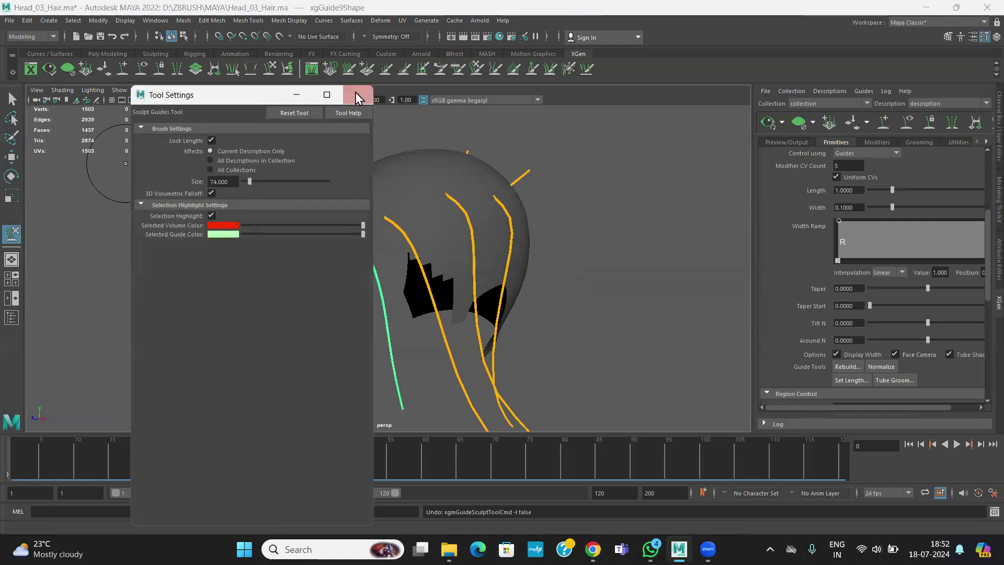
left_click(355, 97)
Sculpt the new front centre guide up from its hanging position so it lies back over the scalp.
left_click_drag(365, 278, 378, 277)
left_click_drag(388, 319, 404, 314)
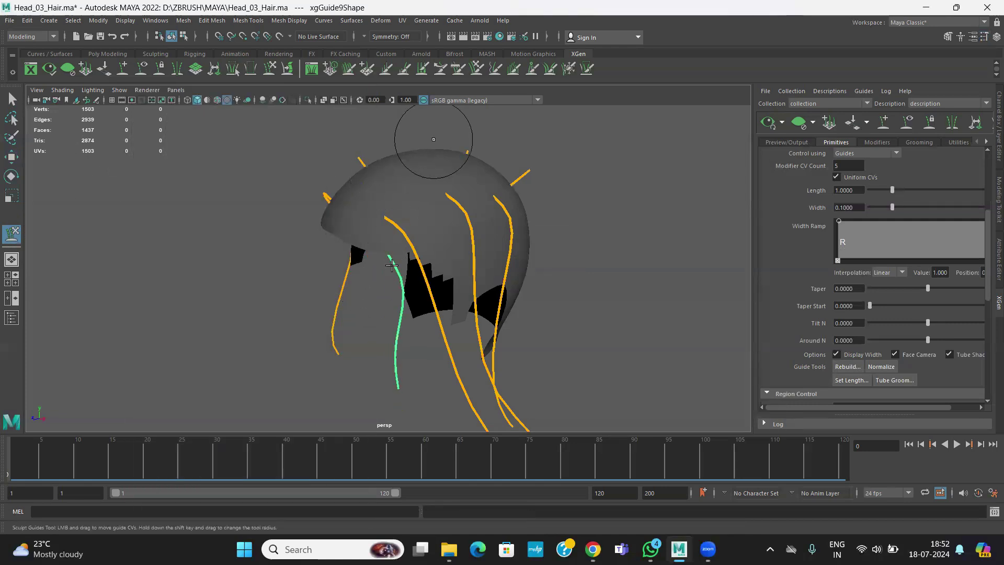
left_click_drag(394, 373, 411, 362)
left_click_drag(487, 121, 413, 239, "alt")
mouse_move(397, 146)
left_mouse_down("alt")
mouse_move(376, 157)
mouse_move(400, 150)
left_mouse_up("alt")
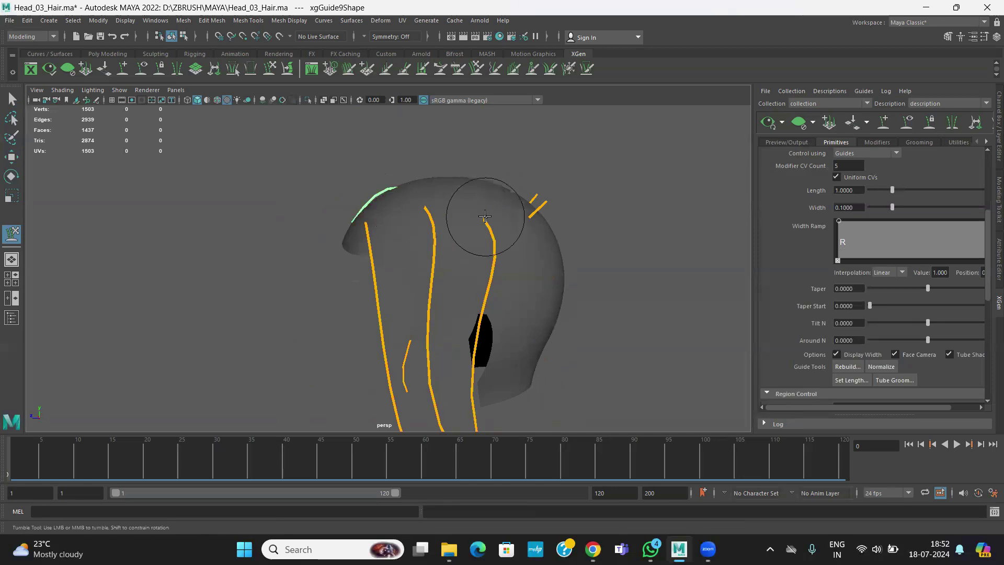
left_click_drag(452, 247, 576, 213, "alt")
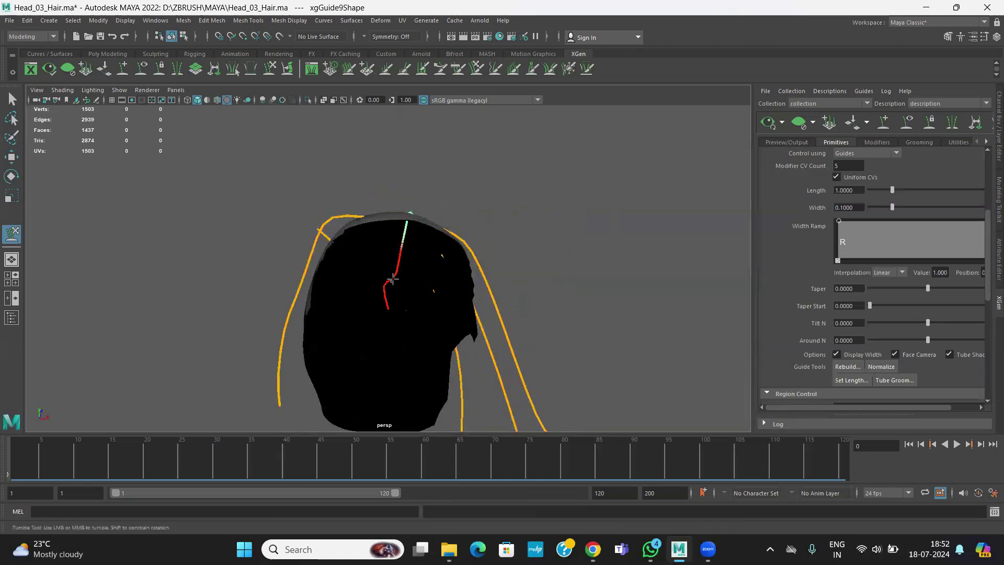
Align the front centre guide from front to back over the crown and curve it along the scalp.
left_click_drag(397, 182, 449, 188, "alt")
left_click_drag(477, 220, 424, 263, "alt")
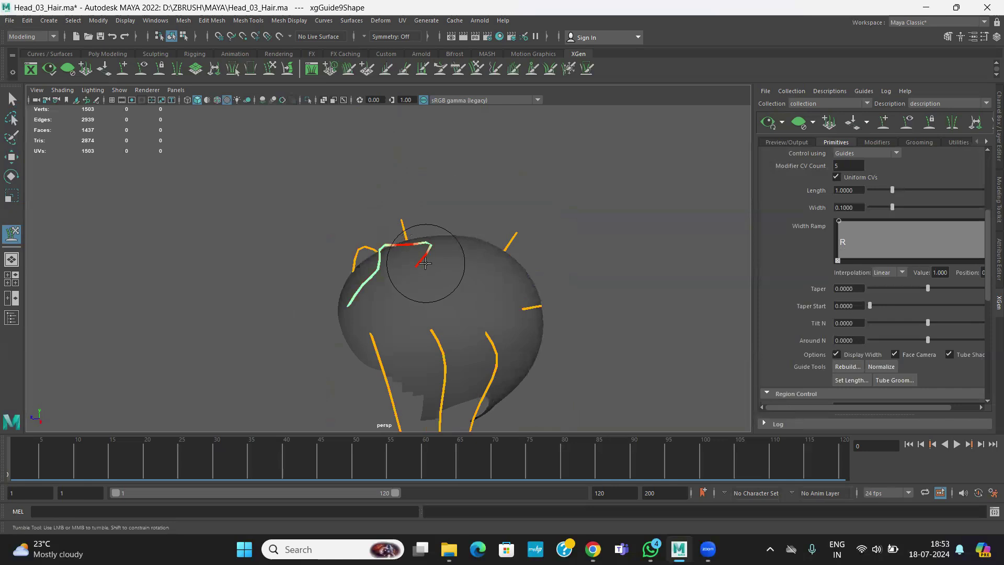
left_click_drag(630, 250, 433, 253, "alt")
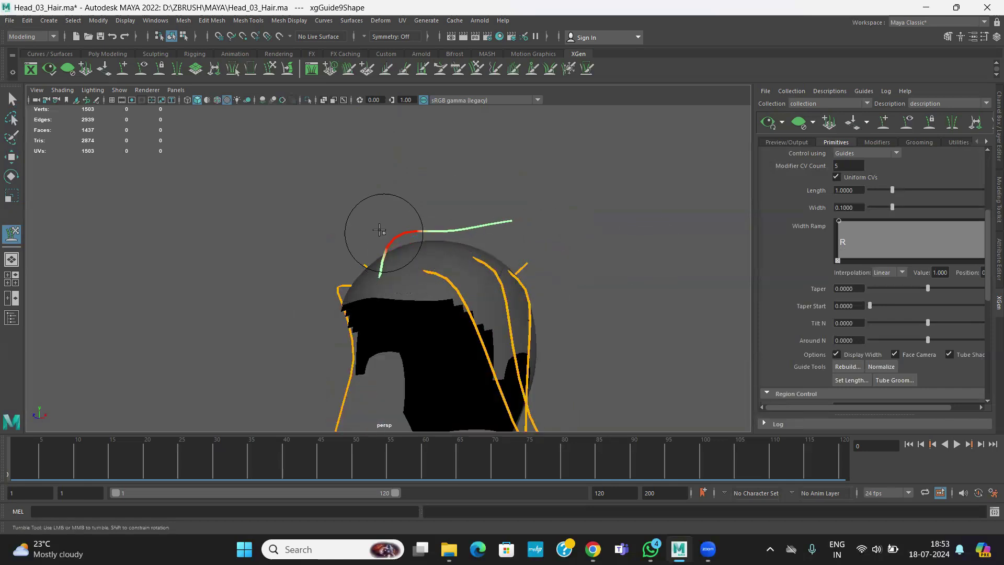
left_click_drag(379, 230, 434, 246, "alt")
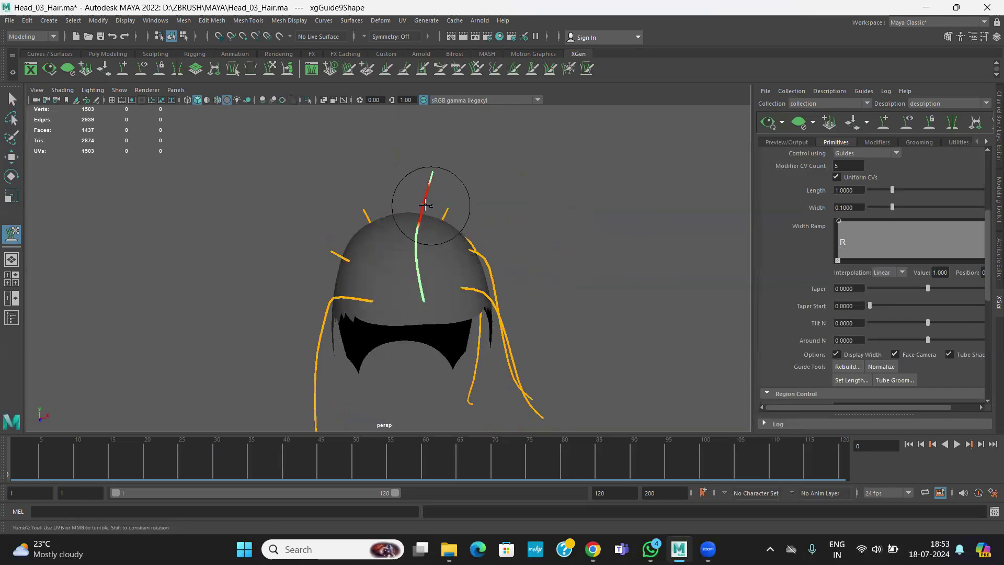
left_click_drag(393, 196, 421, 265, "alt")
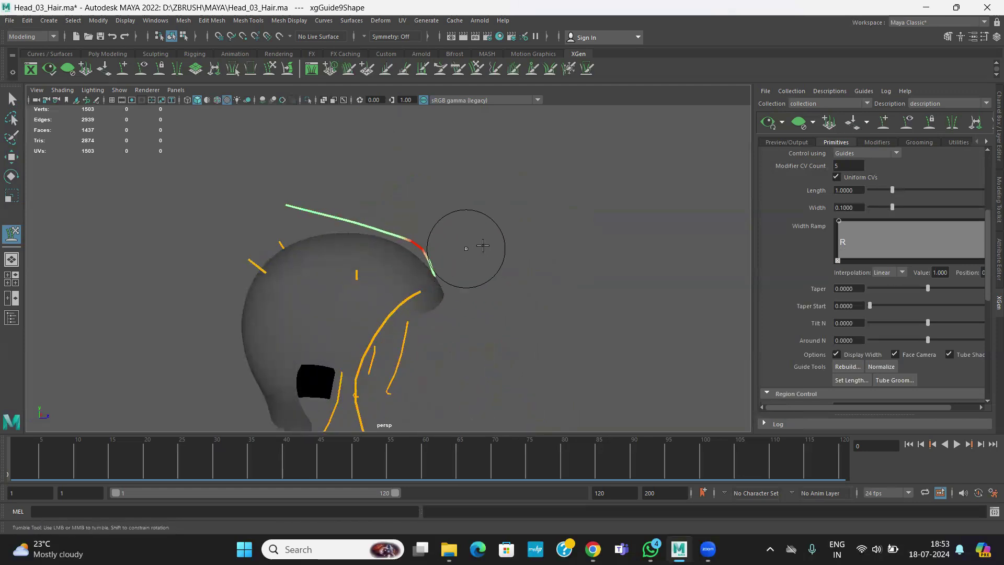
left_click_drag(482, 246, 429, 225, "alt")
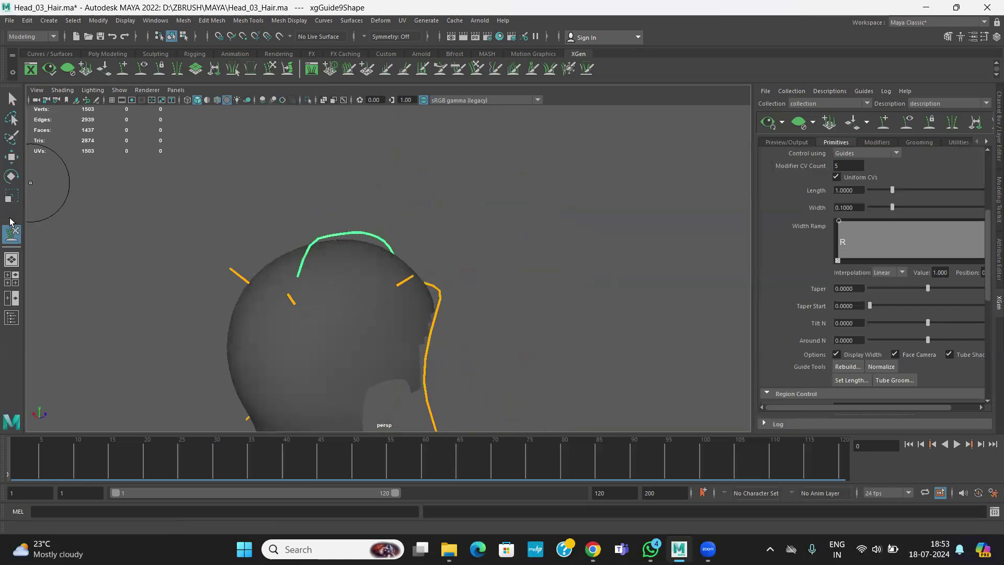
Turn off Lock Length for the Sculpt Guides tool and stretch the guide's tip toward the back of the head.
double_click(12, 234)
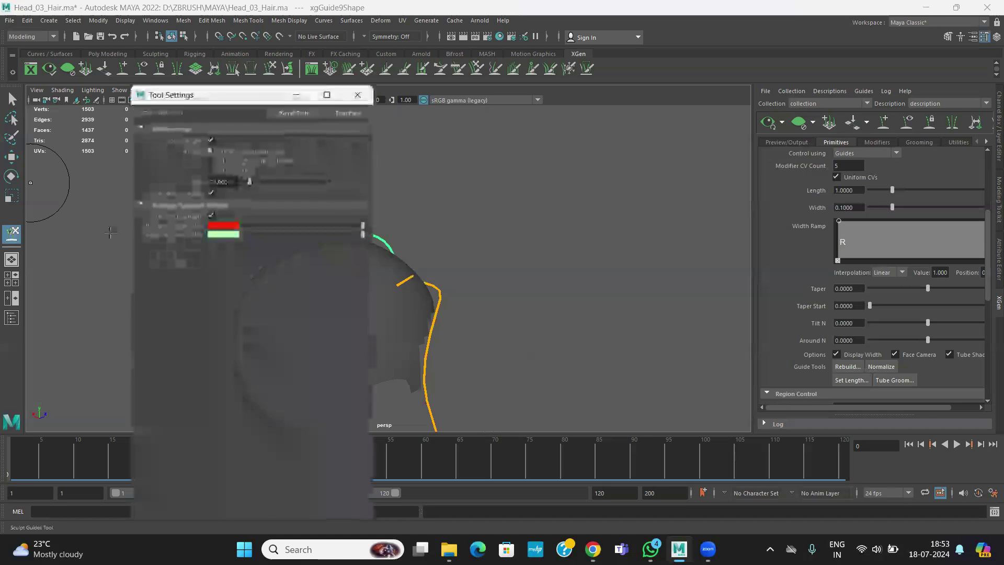
left_click(212, 140)
left_click(358, 95)
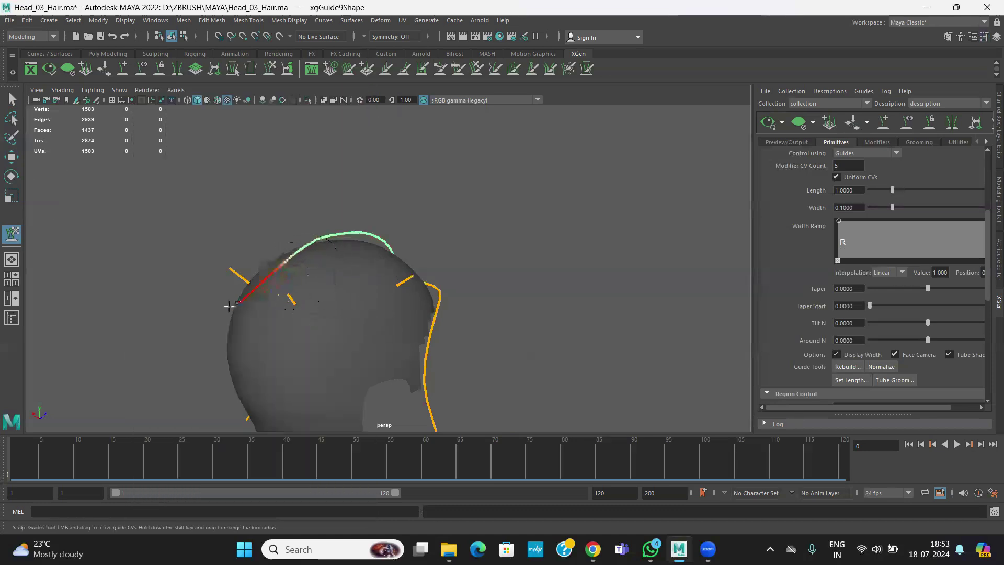
mouse_move(235, 330)
left_mouse_down("alt")
mouse_move(359, 320)
mouse_move(276, 291)
mouse_move(449, 311)
mouse_move(444, 241)
left_mouse_up("alt")
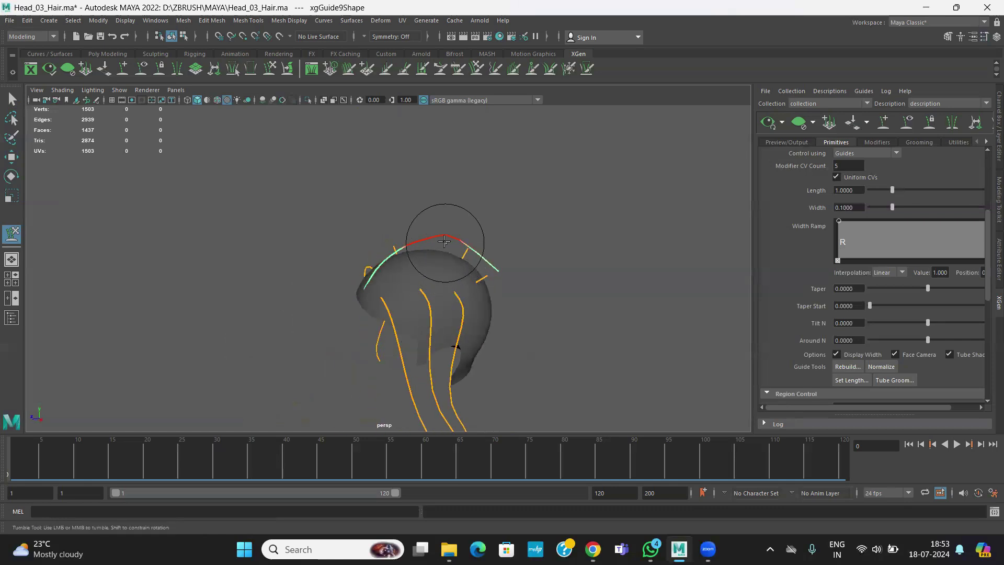
Rebuild the stretched guide with a new CV count and lift it into an arc above the scalp.
left_click(846, 369)
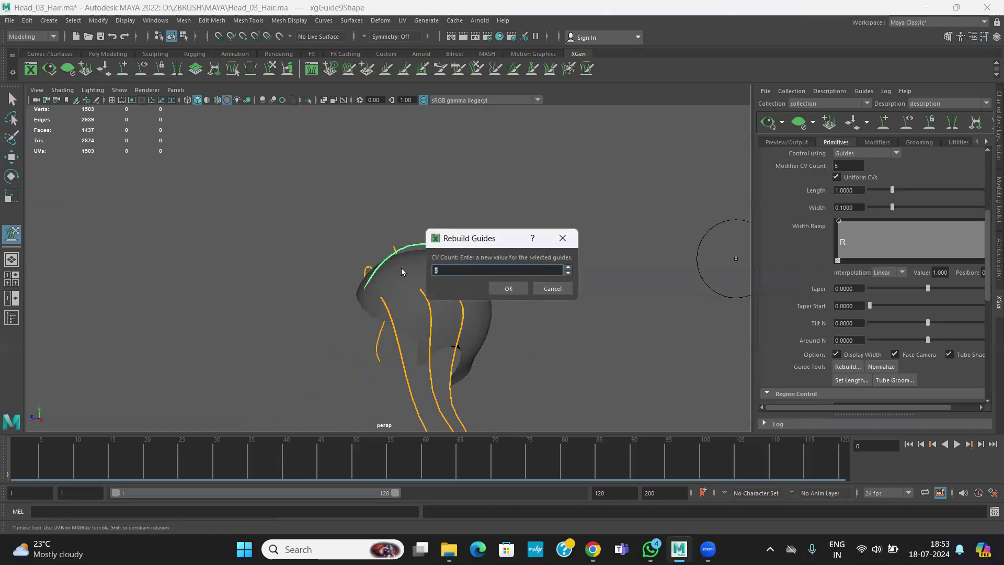
left_click(508, 288)
left_click_drag(528, 289, 489, 303, "alt")
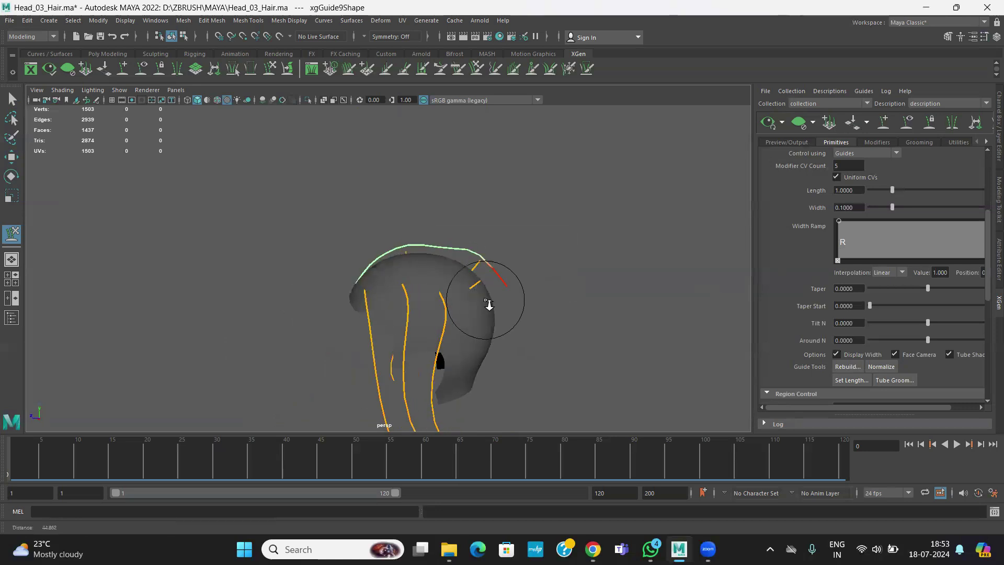
scroll(490, 303, "up", 2)
mouse_move(457, 261)
left_mouse_down()
mouse_move(460, 223)
mouse_move(438, 230)
left_mouse_up()
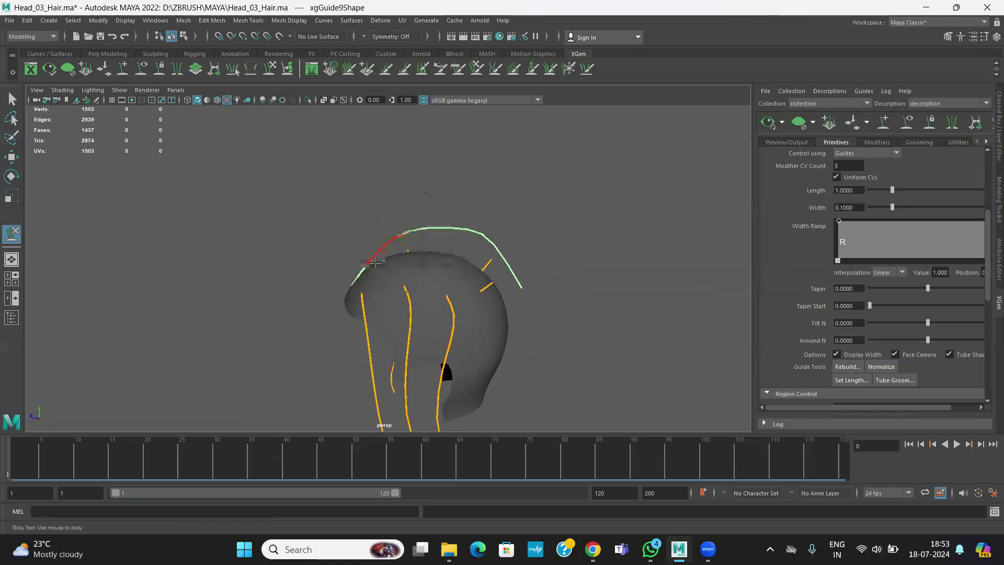
left_click_drag(370, 265, 347, 258)
left_click_drag(509, 270, 530, 283)
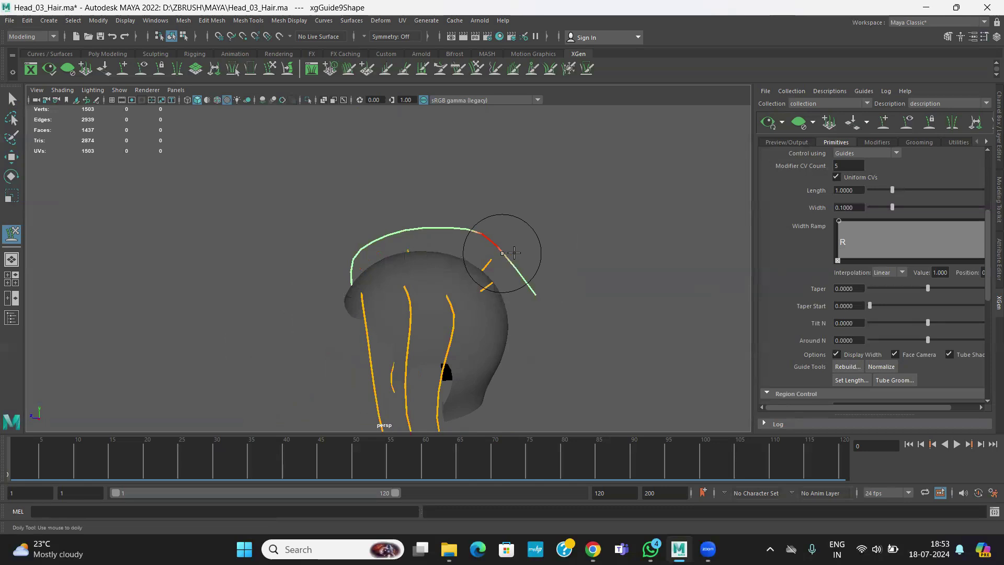
Extend the guide down behind the head and shift its back section sideways.
left_click_drag(415, 285, 276, 291, "alt")
right_click_drag(276, 291, 505, 299, "alt")
middle_click_drag(505, 299, 368, 260, "alt")
left_click_drag(368, 260, 553, 224, "alt")
left_click_drag(561, 278, 445, 301, "alt")
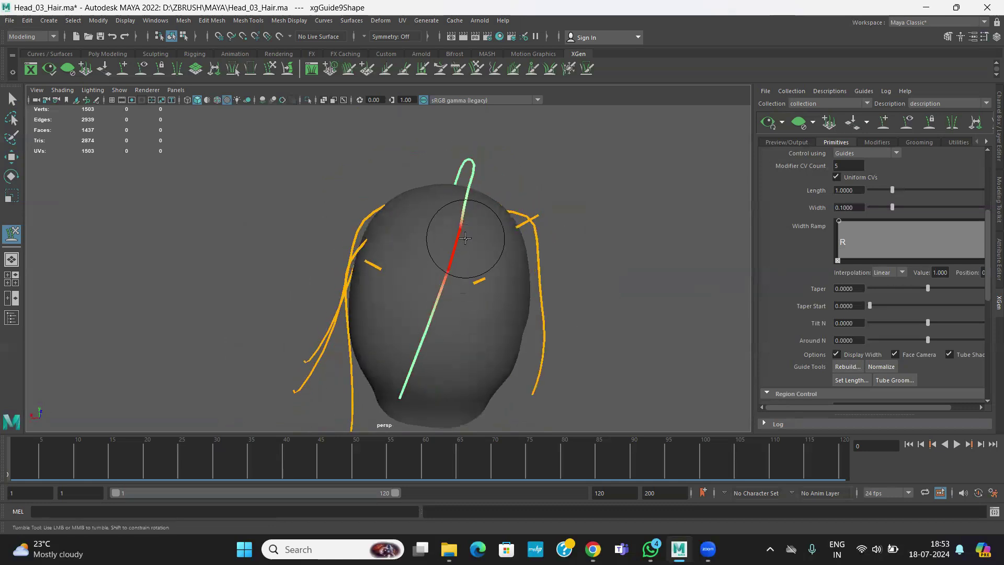
left_click_drag(463, 240, 433, 239)
mouse_move(466, 195)
left_mouse_down()
mouse_move(439, 187)
mouse_move(540, 224)
mouse_move(446, 235)
mouse_move(435, 203)
left_mouse_up()
Refine the guide's arc over the crown and bend its tail down along the back of the head.
mouse_move(316, 157)
left_mouse_down()
mouse_move(346, 182)
mouse_move(270, 173)
left_mouse_up()
left_click_drag(385, 161, 426, 171)
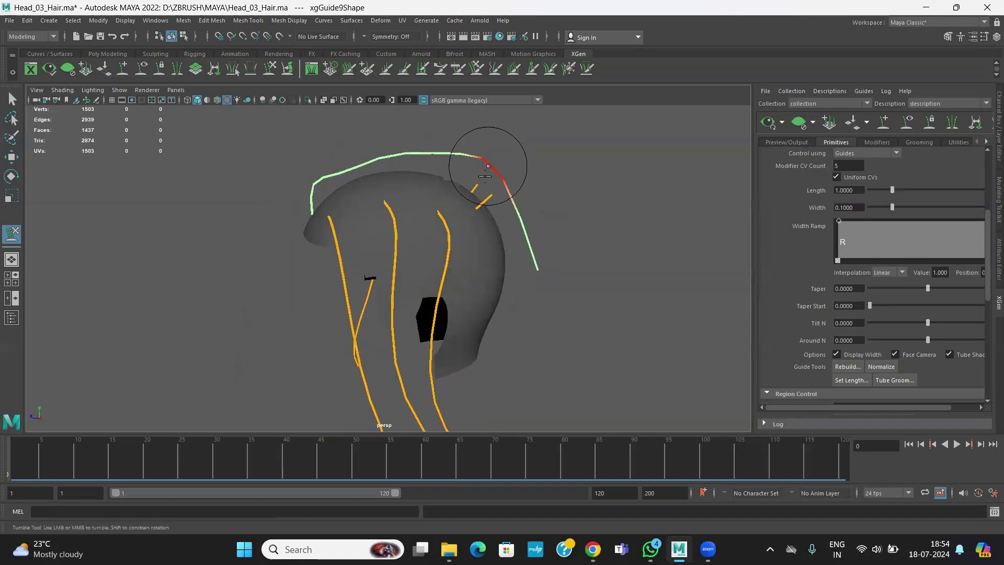
mouse_move(481, 198)
left_mouse_down("alt")
mouse_move(552, 285)
mouse_move(502, 273)
left_mouse_up("alt")
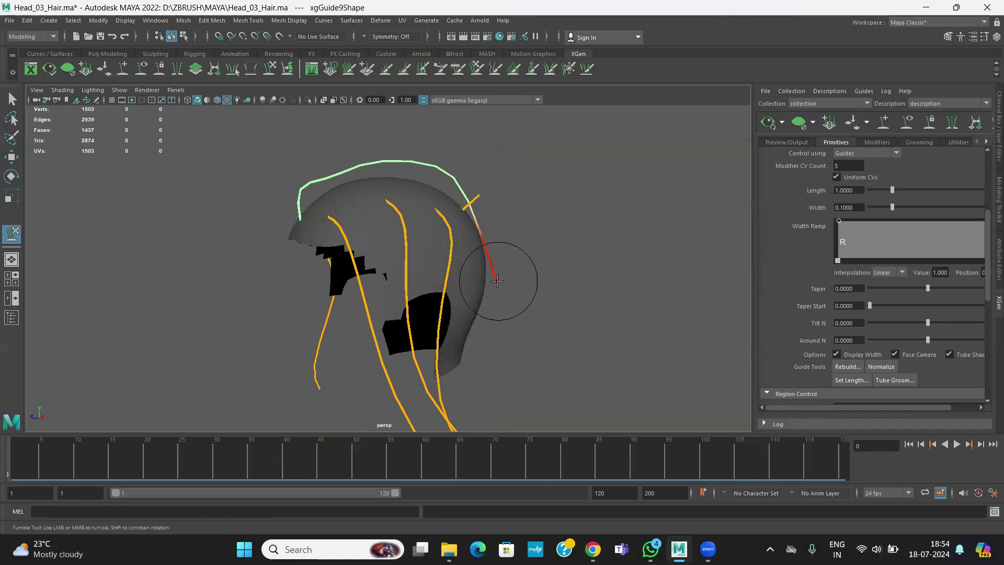
Rebuild the arched centre guide with a new CV count and sculpt it into a smoother arc over the scalp.
left_click(847, 367)
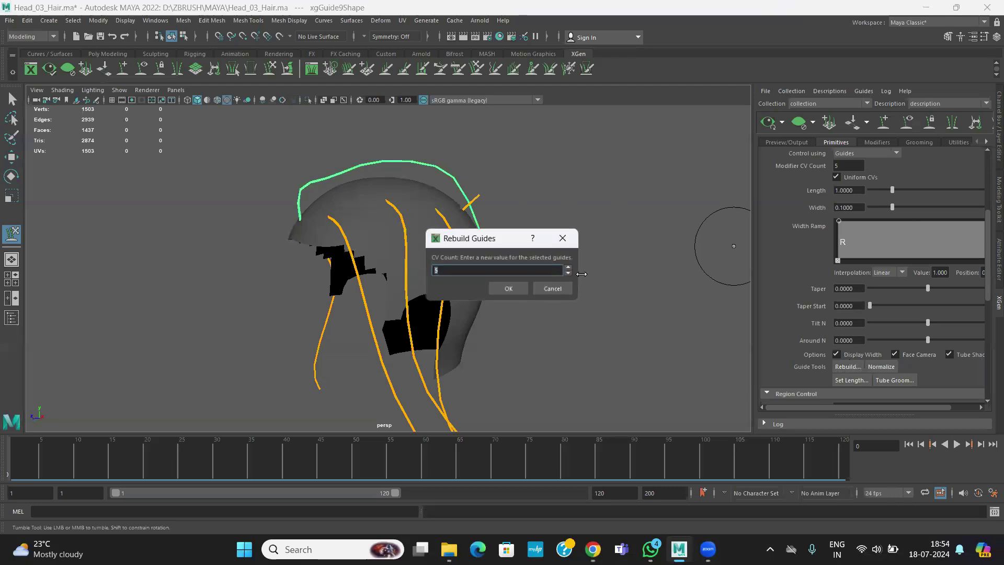
left_click(507, 289)
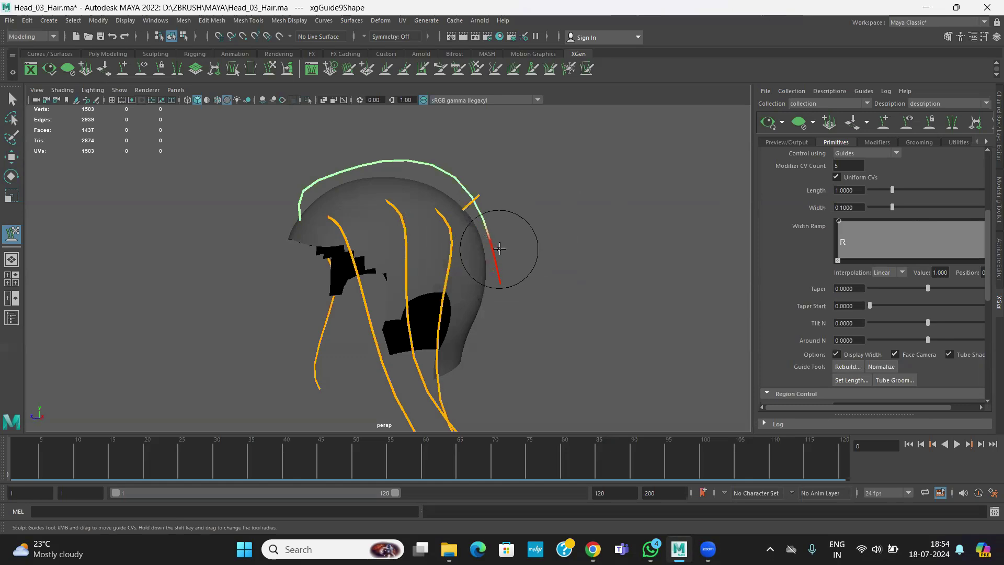
left_click_drag(494, 286, 399, 235, "alt")
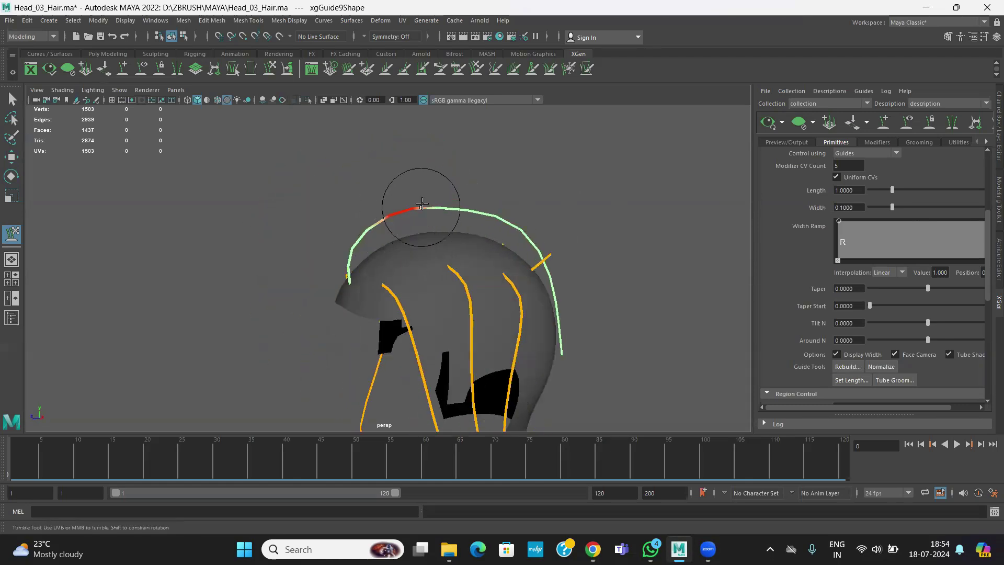
Generate the XGen hair preview, inspect it around the scalp and clear it again.
left_click_drag(458, 245, 743, 199, "alt")
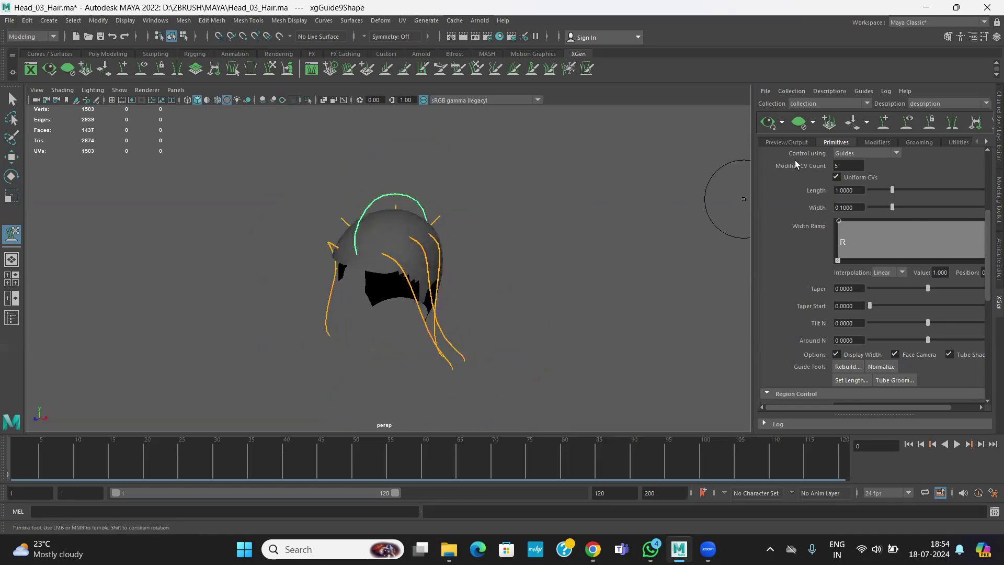
left_click(769, 128)
left_click_drag(594, 172, 742, 149, "alt")
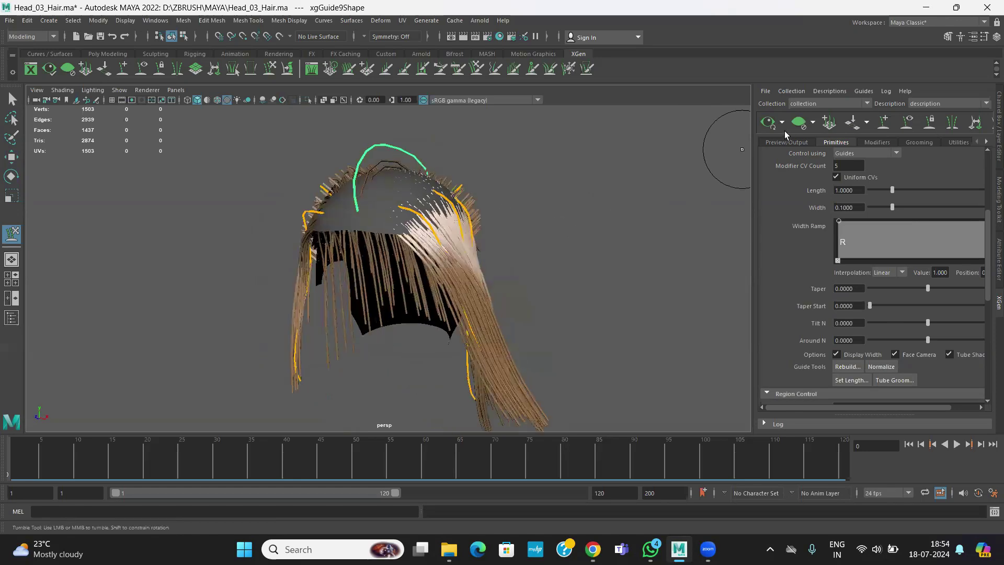
left_click(806, 120)
left_click_drag(570, 183, 415, 234, "alt")
scroll(471, 256, "up", 3)
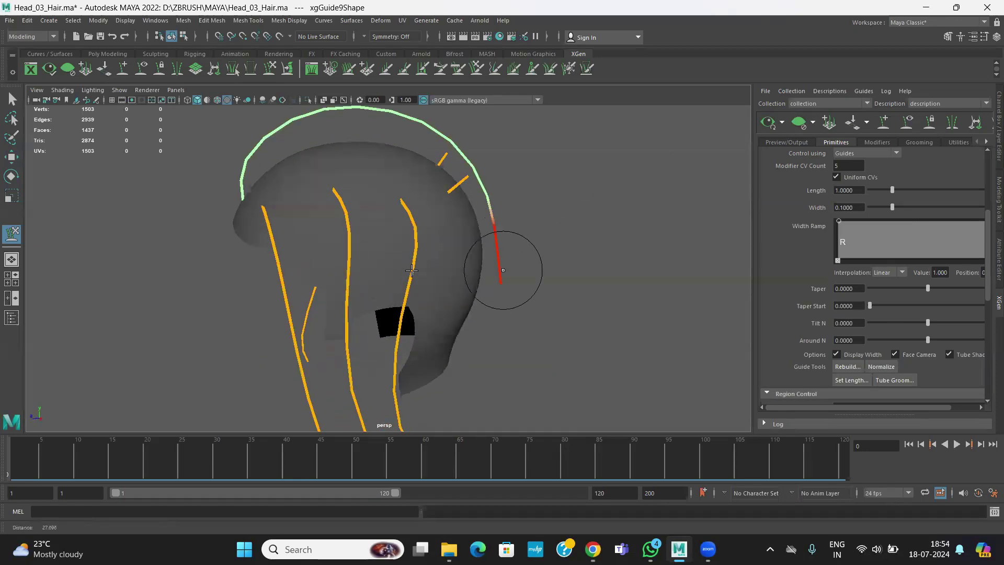
Select the rearmost long guide on the side of the scalp and copy its guide shape.
left_click(11, 158)
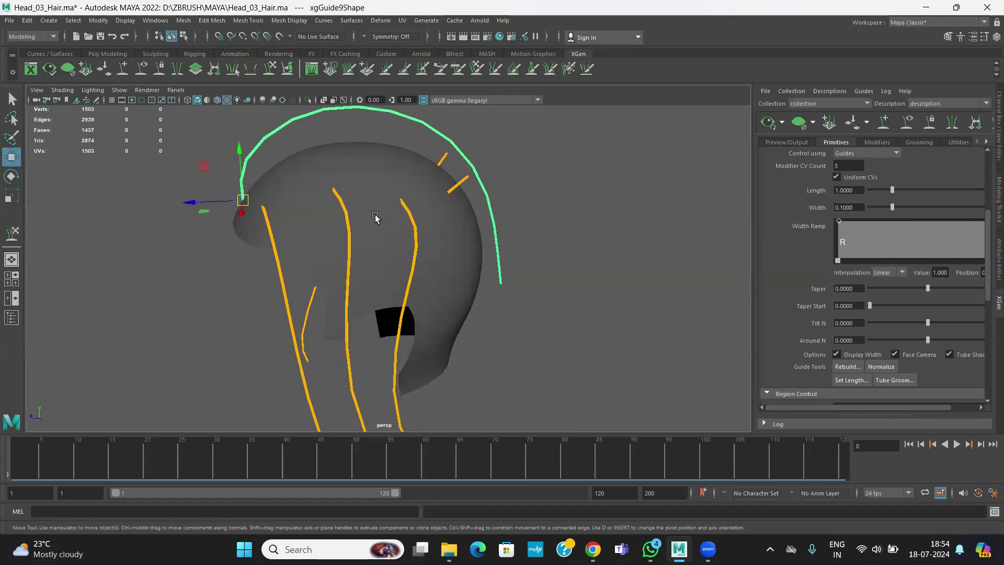
left_click(414, 224)
left_click_drag(434, 381, 487, 378, "alt")
left_click(495, 378)
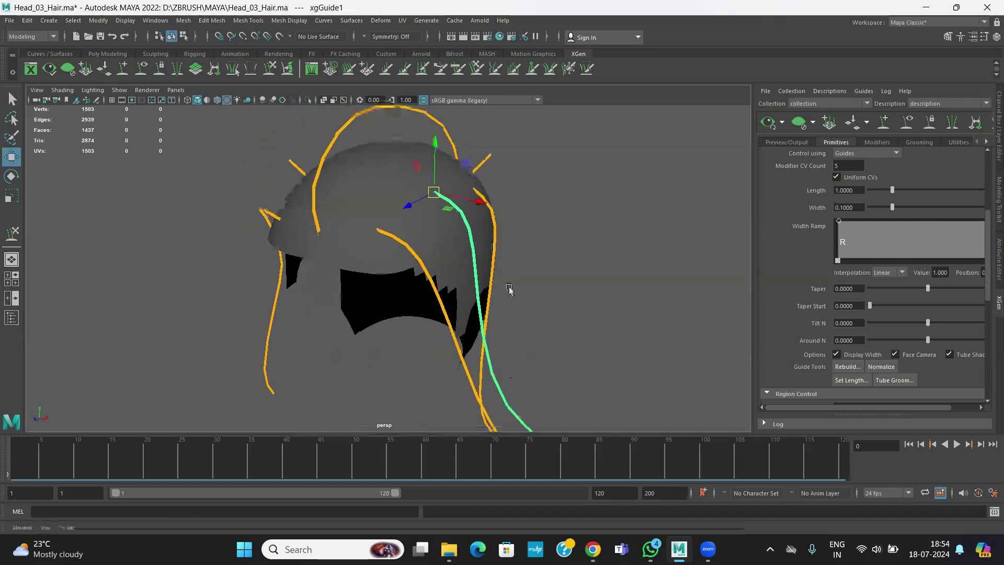
left_click_drag(510, 287, 448, 291, "alt")
right_click(438, 300)
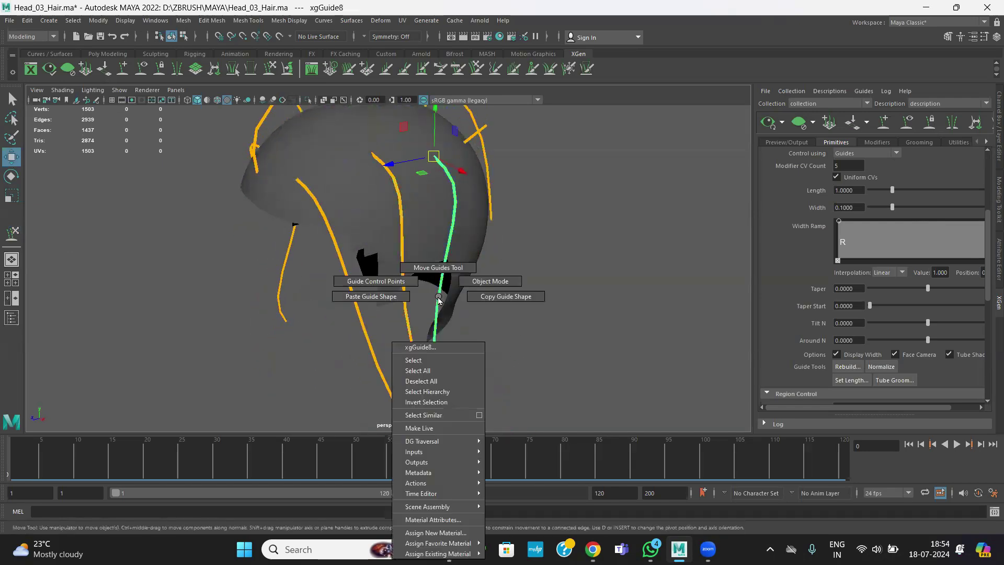
left_click(481, 297)
Paste the copied guide shape onto the short guide at the back of the head.
left_click_drag(539, 222, 460, 198, "alt")
left_click(454, 191)
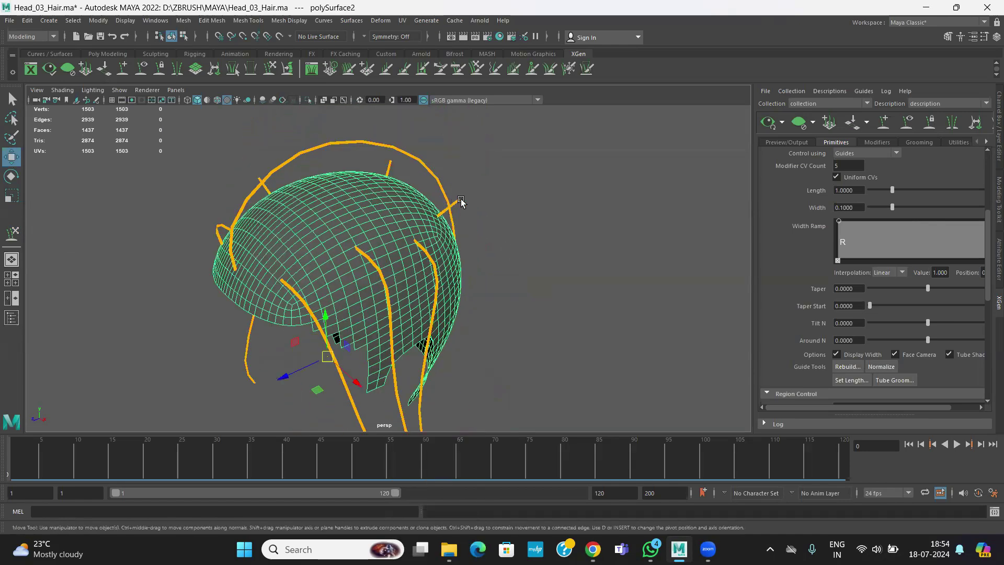
left_click(458, 203)
right_click(459, 204)
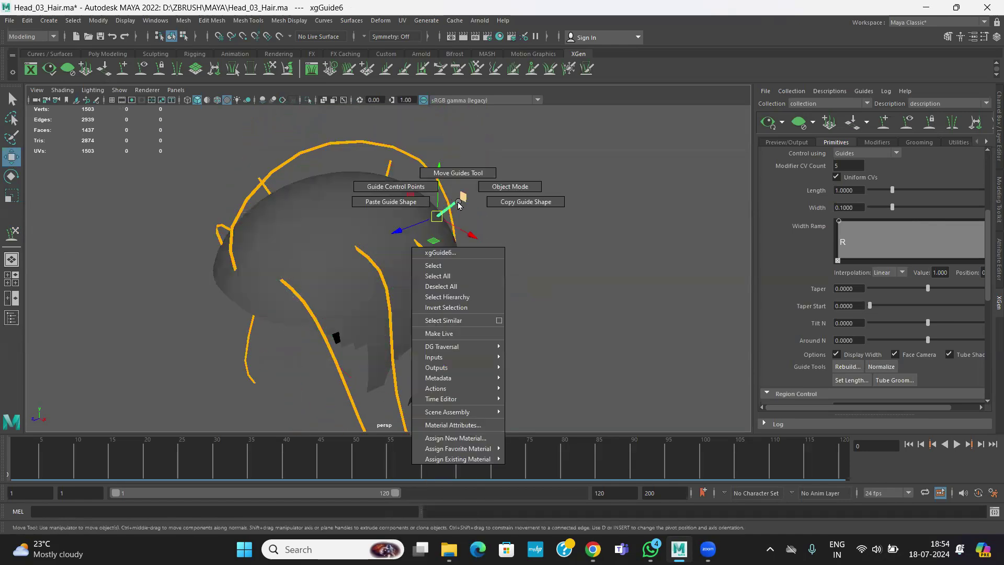
left_click(421, 203)
left_click_drag(421, 204, 160, 129, "alt")
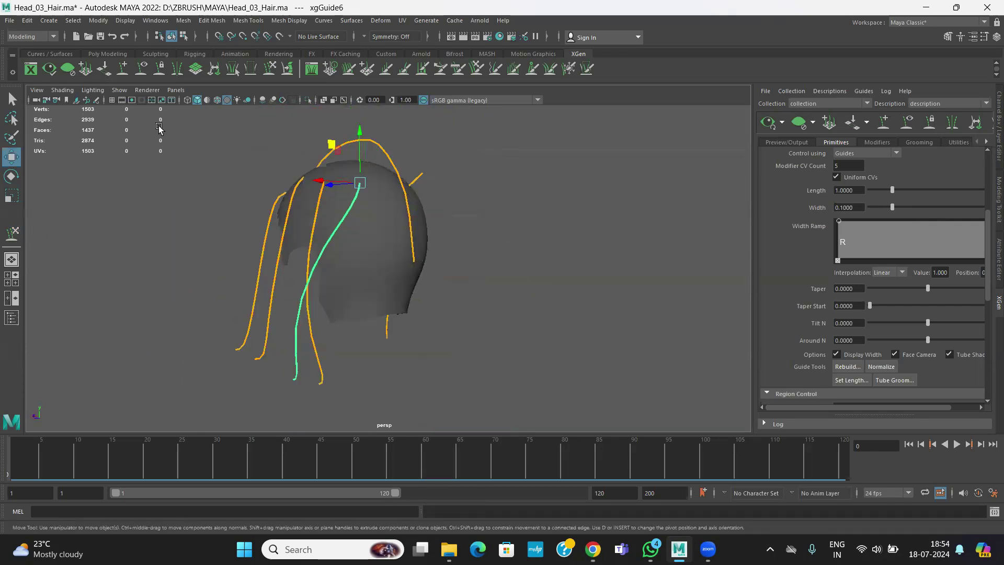
Sculpt the pasted guide sideways so its middle and lower sections hang down along the back of the head.
left_click(268, 72)
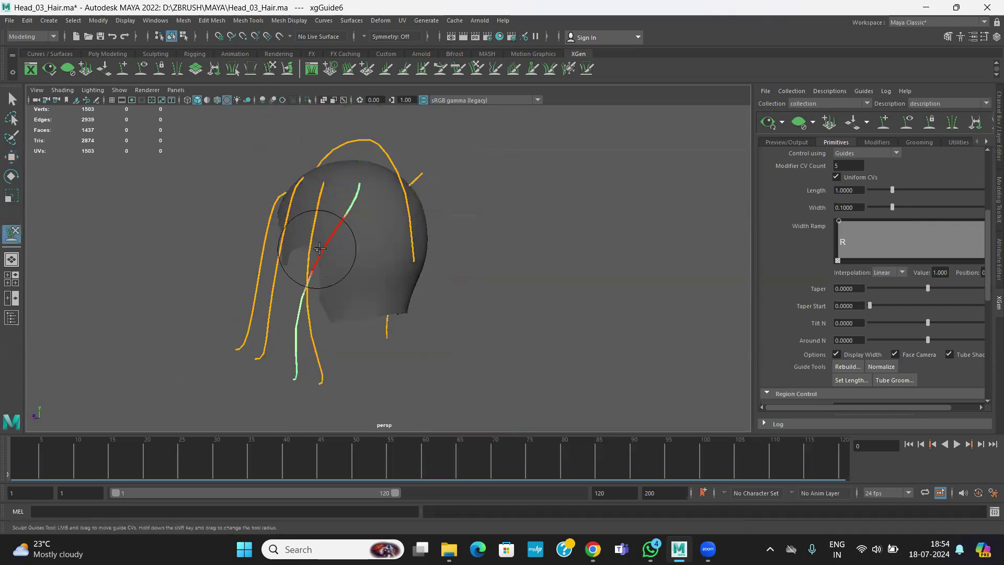
left_click_drag(320, 248, 375, 258)
left_click_drag(310, 312, 371, 293)
mouse_move(317, 355)
left_mouse_down()
mouse_move(390, 359)
mouse_move(357, 371)
left_mouse_up()
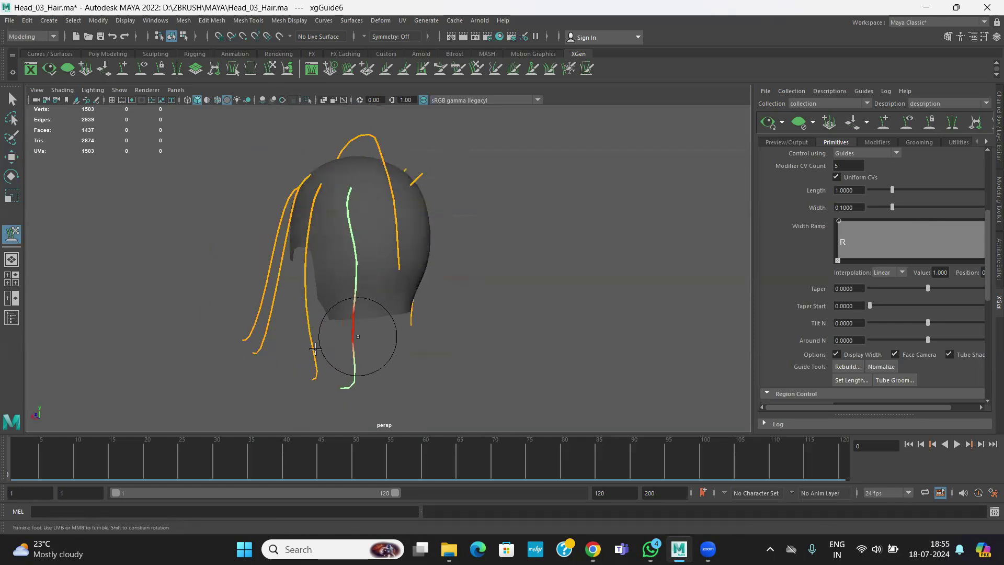
left_click_drag(366, 336, 654, 282, "alt")
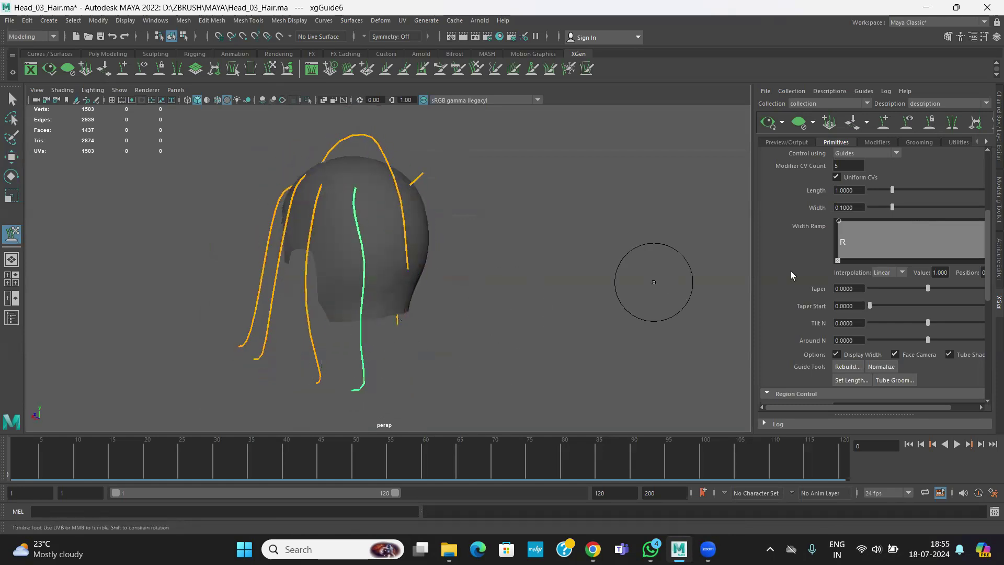
Rebuild the back guide with a CV count of 8 and push its curled lower tip upward.
left_click(848, 367)
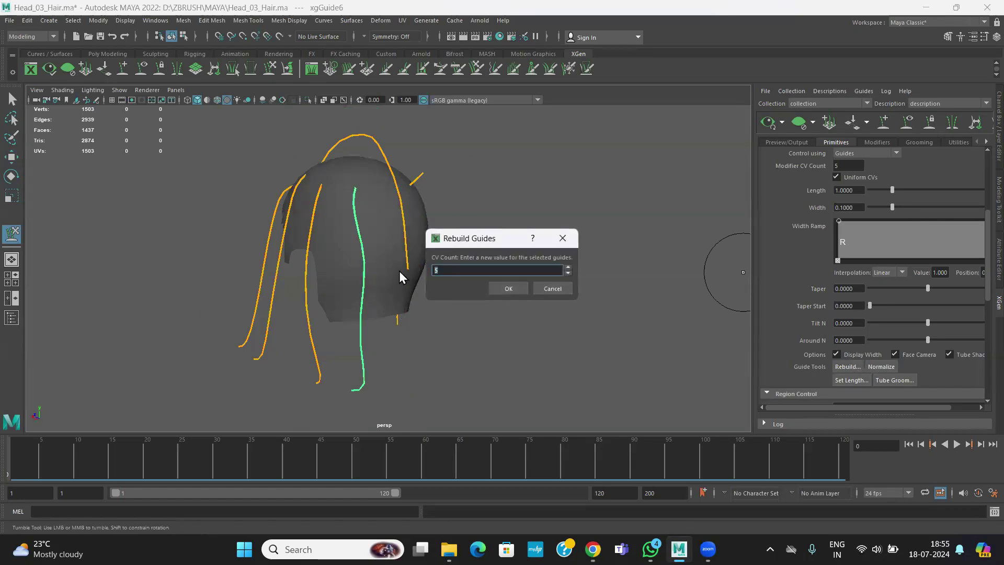
type("8")
key("Return")
left_click_drag(381, 389, 361, 406, "alt")
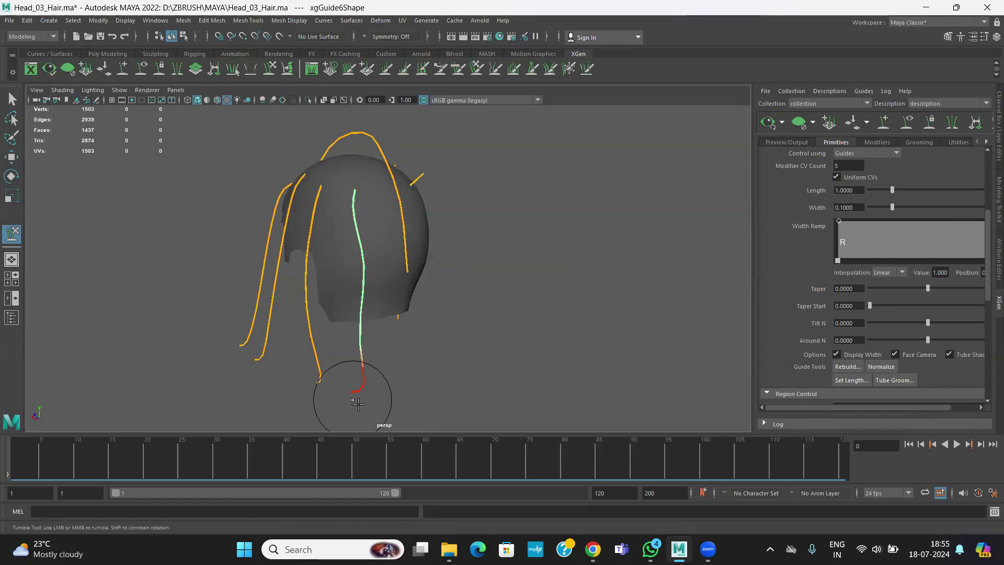
mouse_move(357, 403)
left_mouse_down()
mouse_move(370, 389)
mouse_move(362, 360)
left_mouse_up()
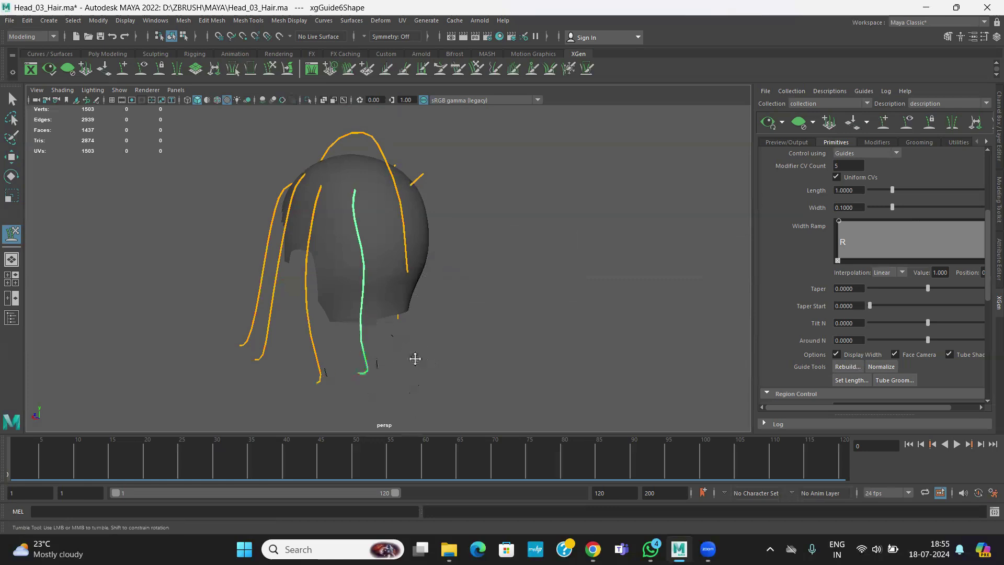
middle_click_drag(415, 358, 388, 307, "alt")
right_click_drag(387, 307, 410, 318, "alt")
middle_click_drag(410, 319, 390, 332, "alt")
left_click_drag(390, 331, 490, 337, "alt")
middle_click_drag(490, 337, 483, 357, "alt")
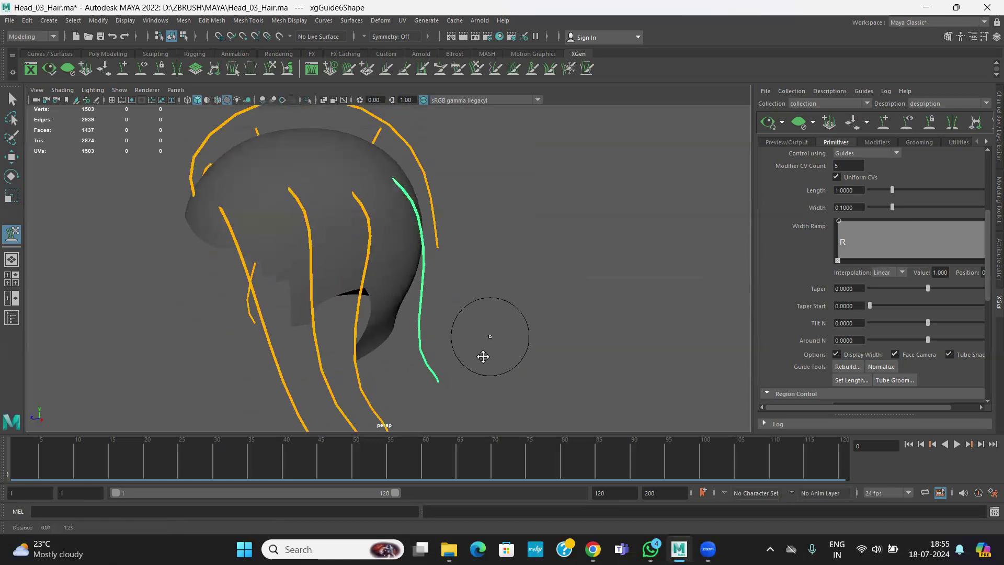
left_click_drag(483, 356, 277, 347, "alt")
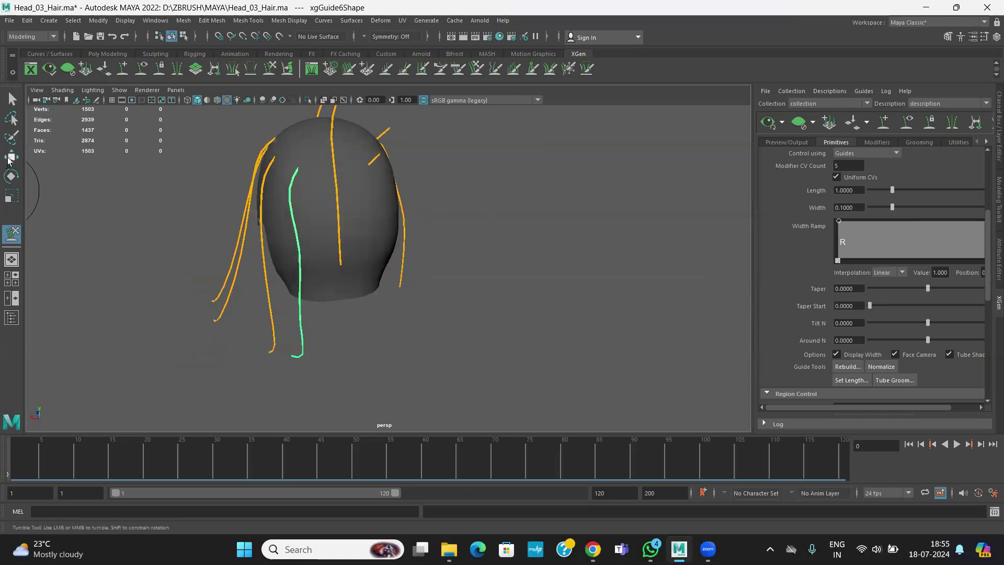
left_click(9, 157)
scroll(354, 281, "up", 5)
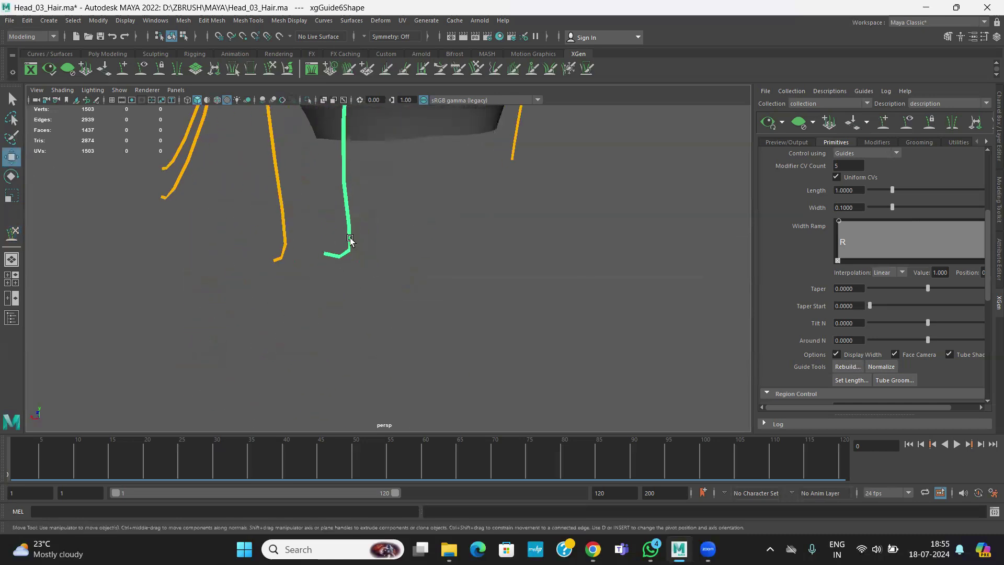
right_click(349, 245)
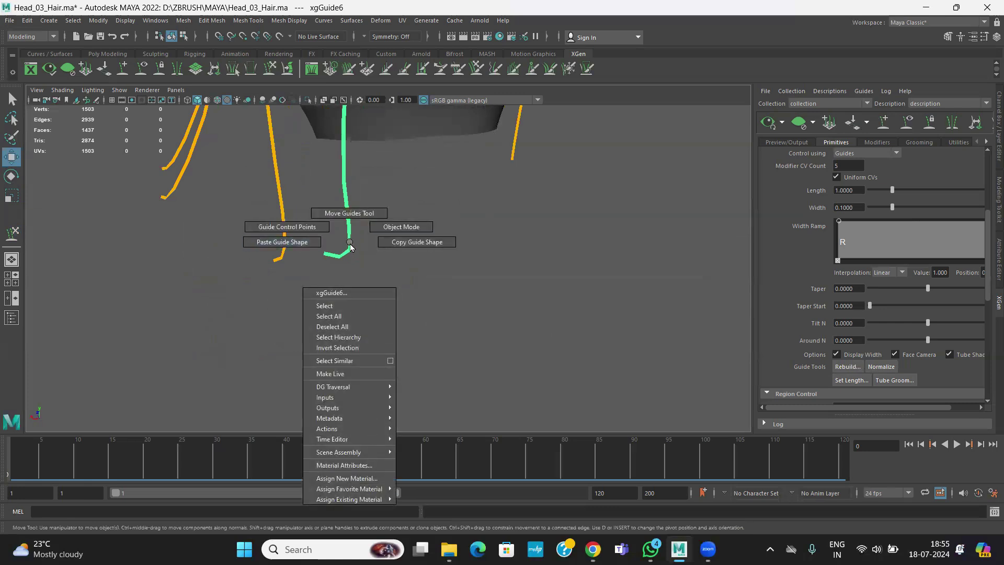
left_click(351, 211)
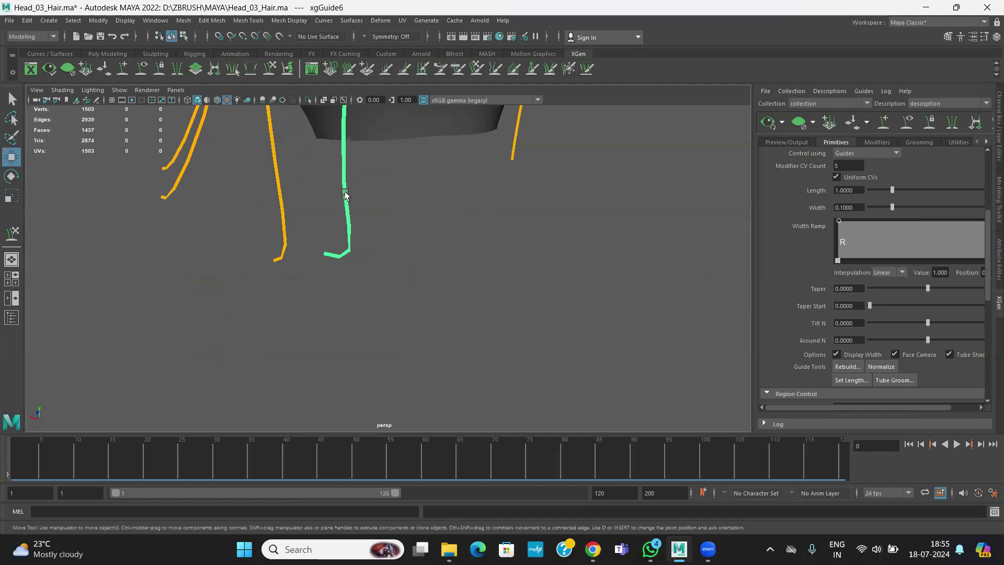
right_click(344, 189)
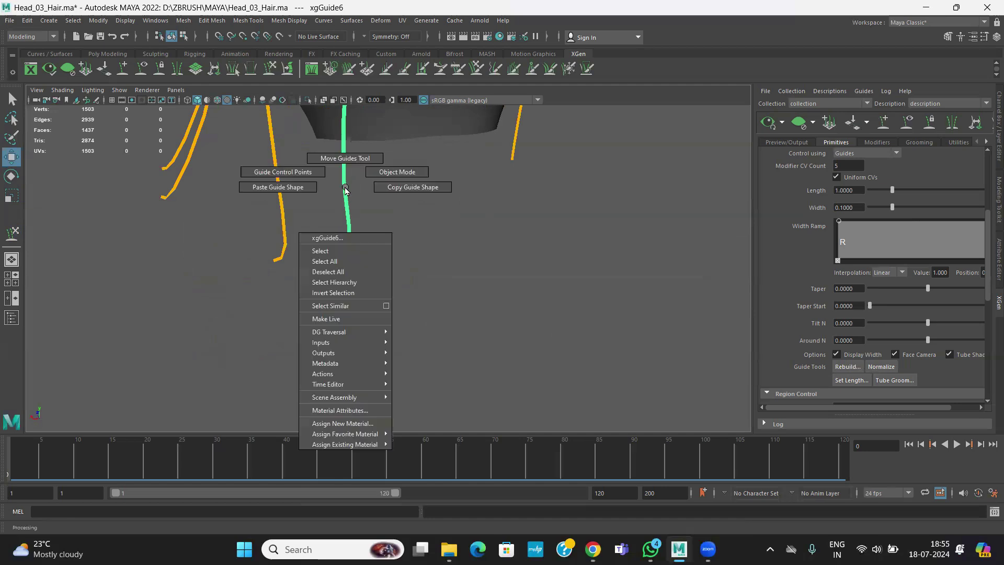
middle_click_drag(346, 209, 341, 320, "alt")
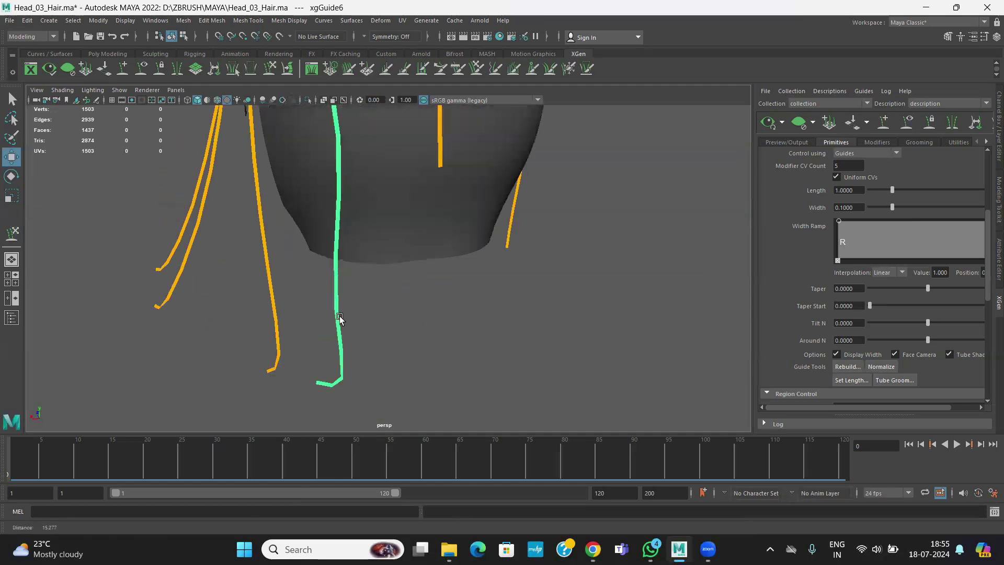
left_click_drag(340, 320, 387, 293, "alt")
middle_click_drag(388, 294, 426, 323, "alt")
right_click_drag(426, 323, 367, 277, "alt")
left_click_drag(367, 279, 360, 252, "alt")
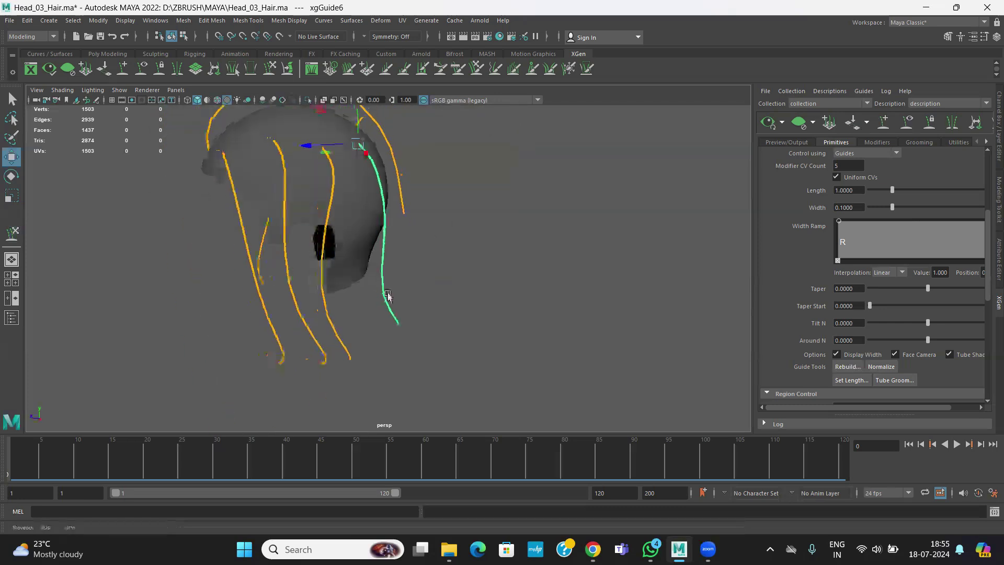
left_click(395, 288)
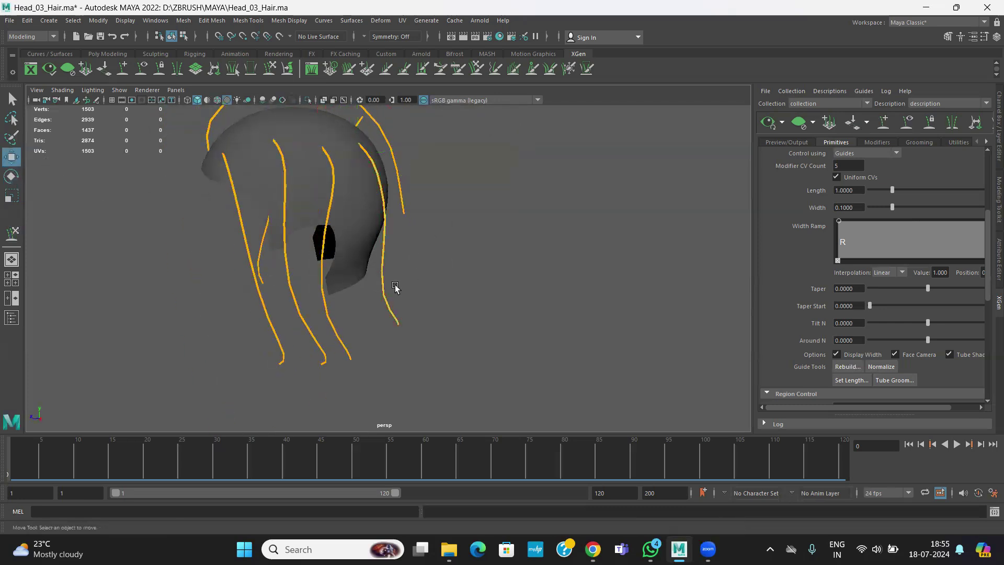
Show the back guide's control points and delete the ones at its curled lower tip.
left_click(383, 289)
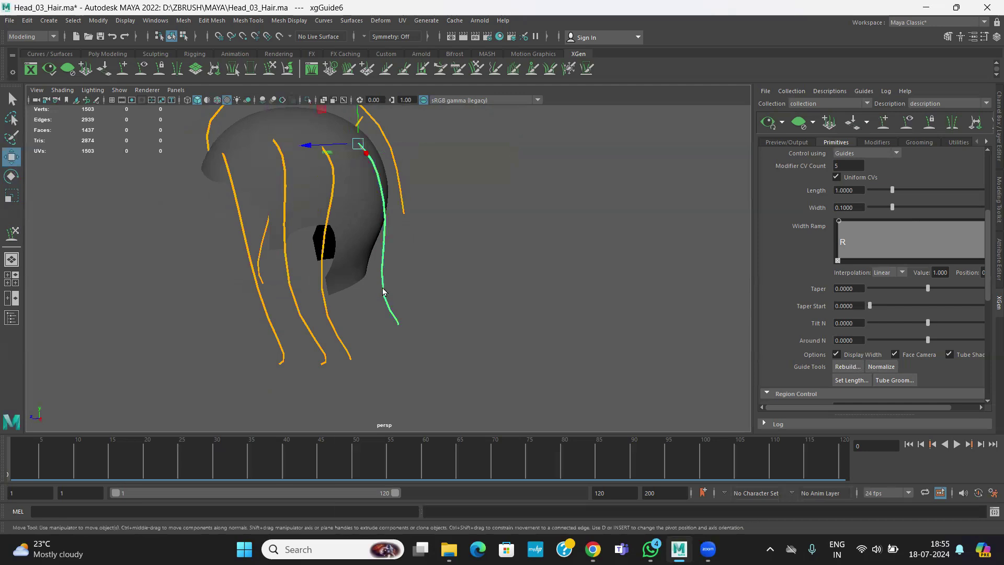
right_click(383, 289)
right_click_drag(385, 287, 395, 317)
scroll(370, 343, "up", 5)
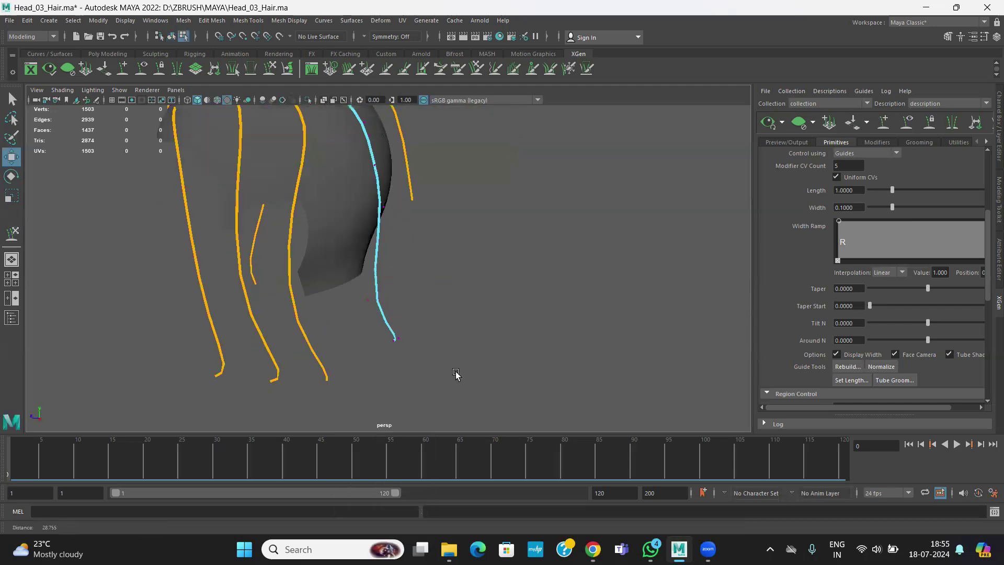
left_click_drag(381, 302, 442, 337)
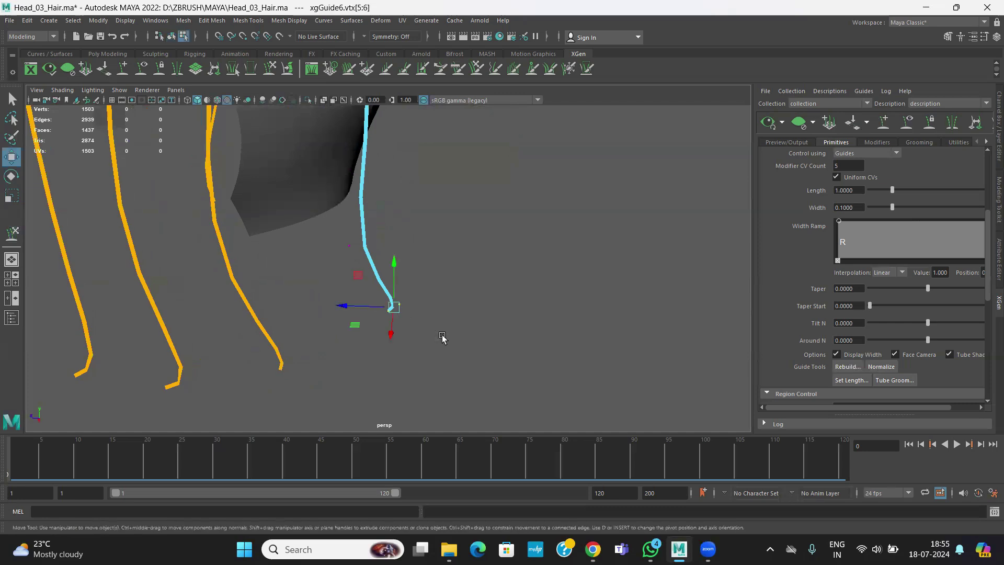
key("Delete")
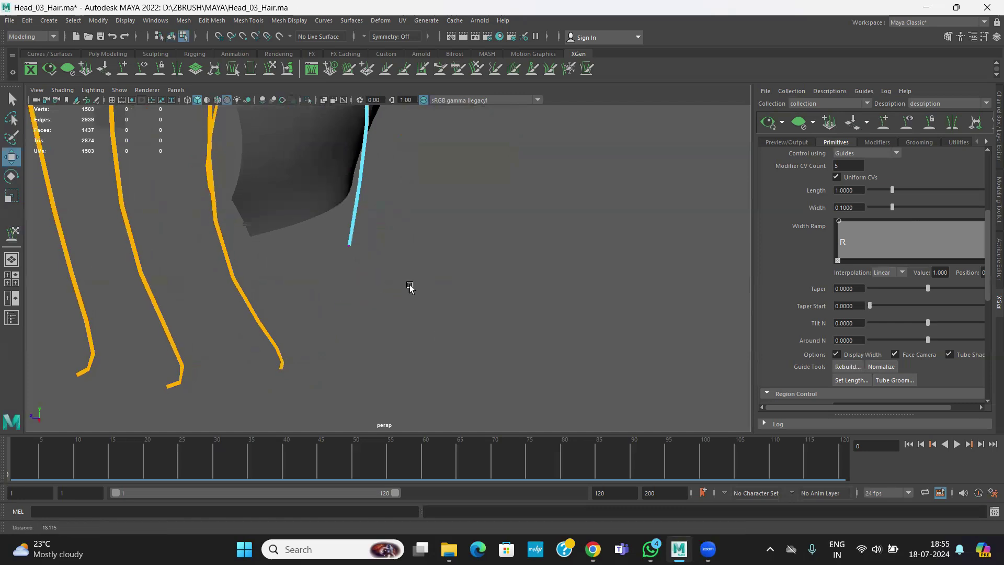
Return the shortened back guide to object mode and sculpt its end down and away from the neck.
scroll(410, 287, "down", 4)
middle_click_drag(397, 277, 370, 323, "alt")
left_click_drag(370, 322, 406, 300, "alt")
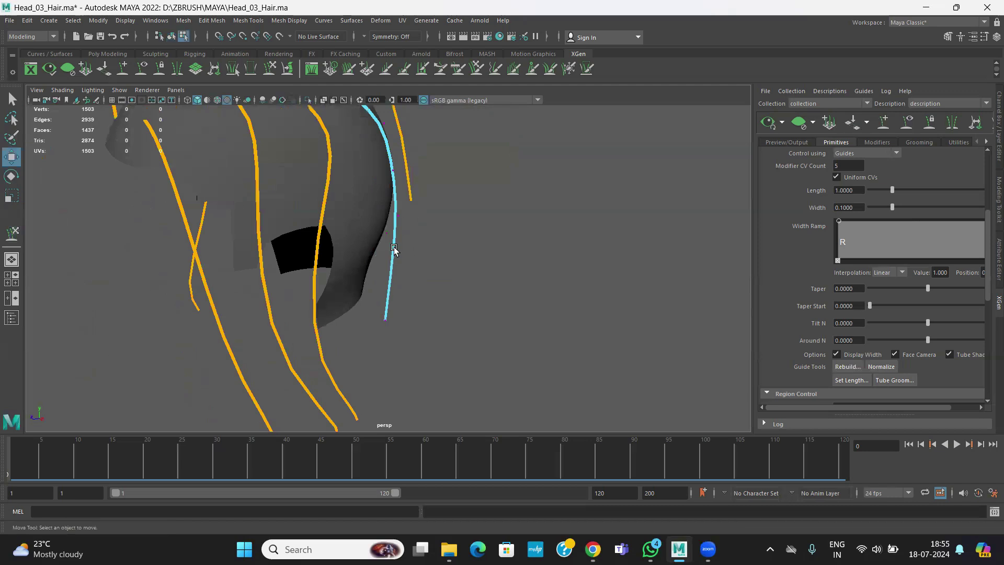
right_click_drag(395, 248, 432, 225)
left_click(392, 267)
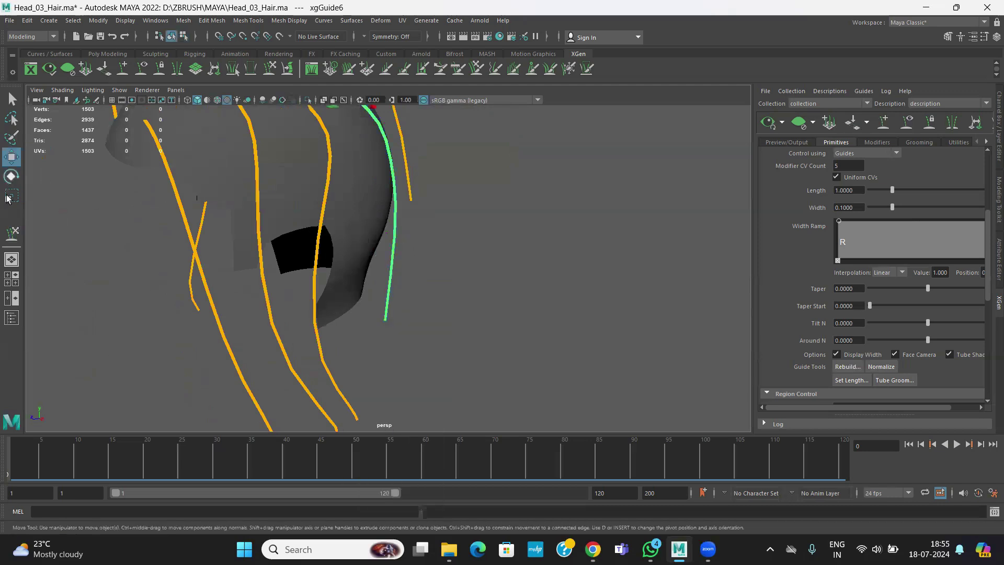
left_click(12, 233)
left_click_drag(386, 316, 432, 384)
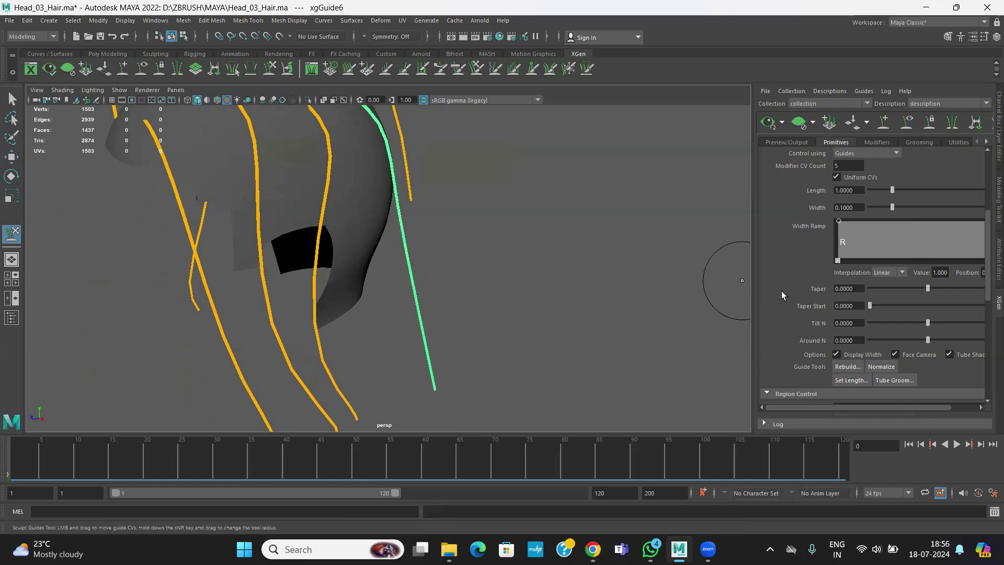
Rebuild the lengthened back guide and sculpt its lower half inward toward the neck.
left_click(842, 367)
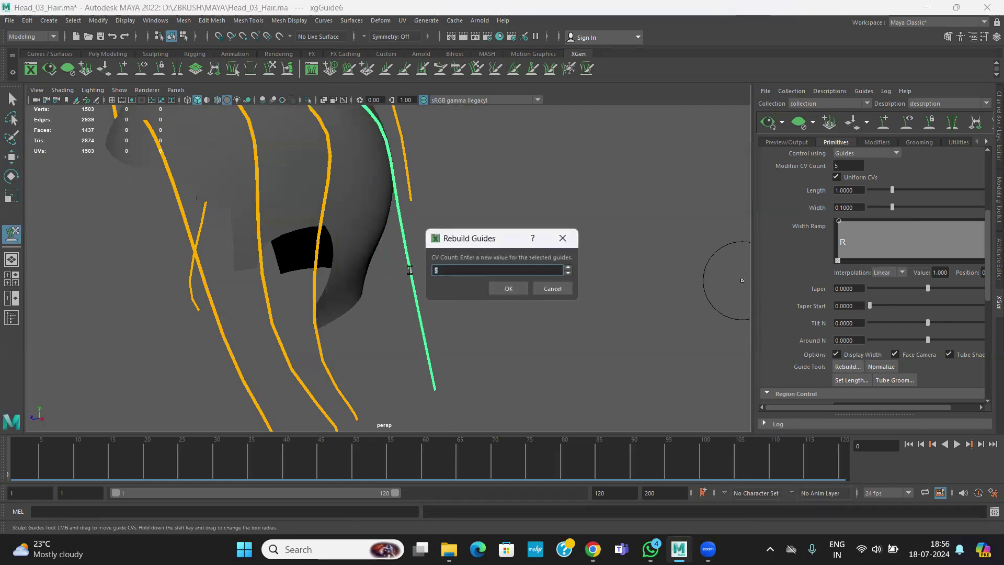
left_click(502, 289)
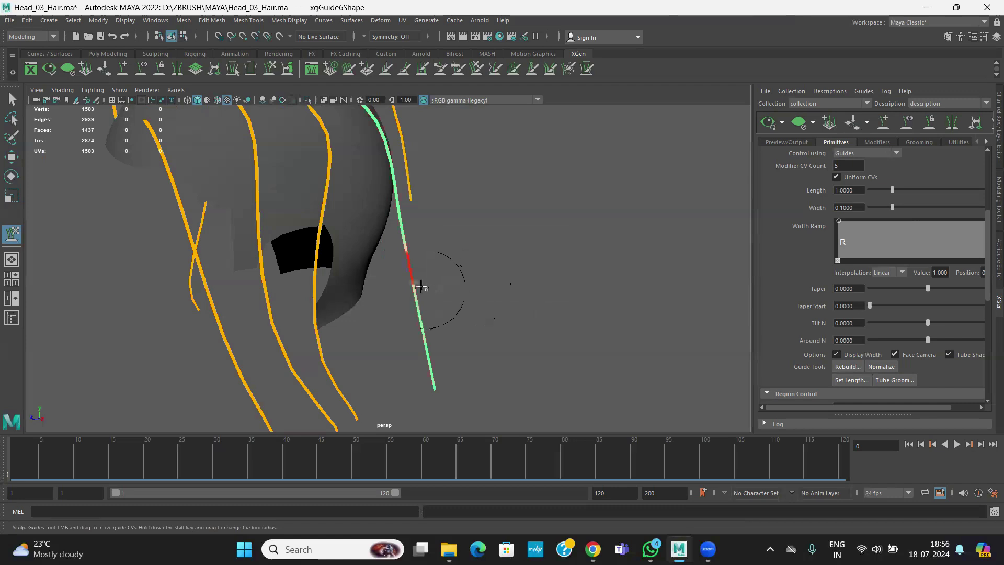
left_click_drag(440, 283, 394, 304)
left_click_drag(425, 335, 389, 357)
Shift the middle of the back guide sideways toward the neighbouring side guides, working from behind the head.
right_click_drag(492, 371, 387, 350, "alt")
left_click_drag(387, 350, 282, 316, "alt")
right_click_drag(282, 316, 345, 325, "alt")
left_click_drag(363, 220, 332, 225)
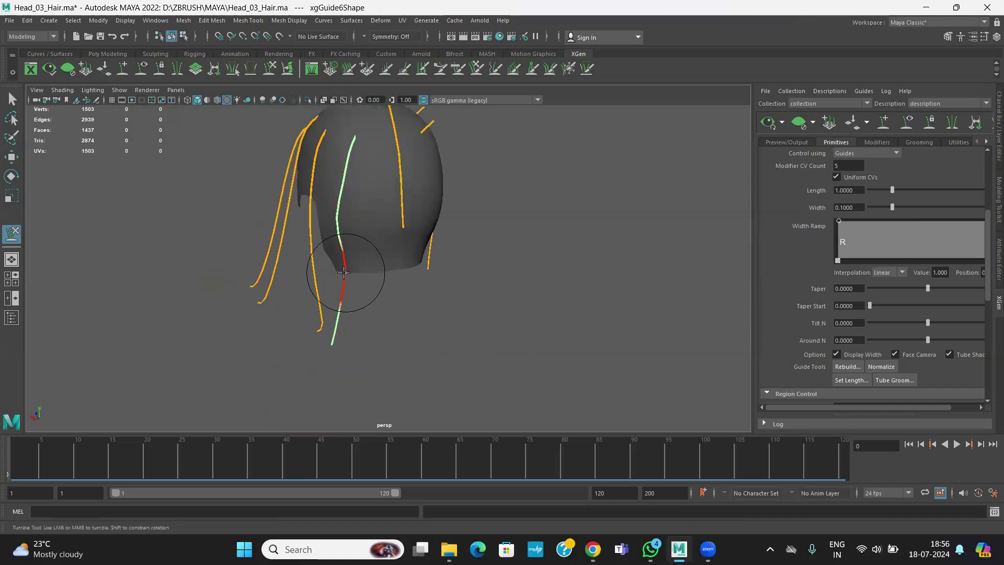
mouse_move(337, 287)
left_mouse_down("alt")
mouse_move(412, 313)
mouse_move(293, 318)
mouse_move(386, 292)
mouse_move(405, 340)
mouse_move(405, 332)
mouse_move(320, 332)
mouse_move(298, 347)
mouse_move(224, 352)
mouse_move(48, 240)
left_mouse_up("alt")
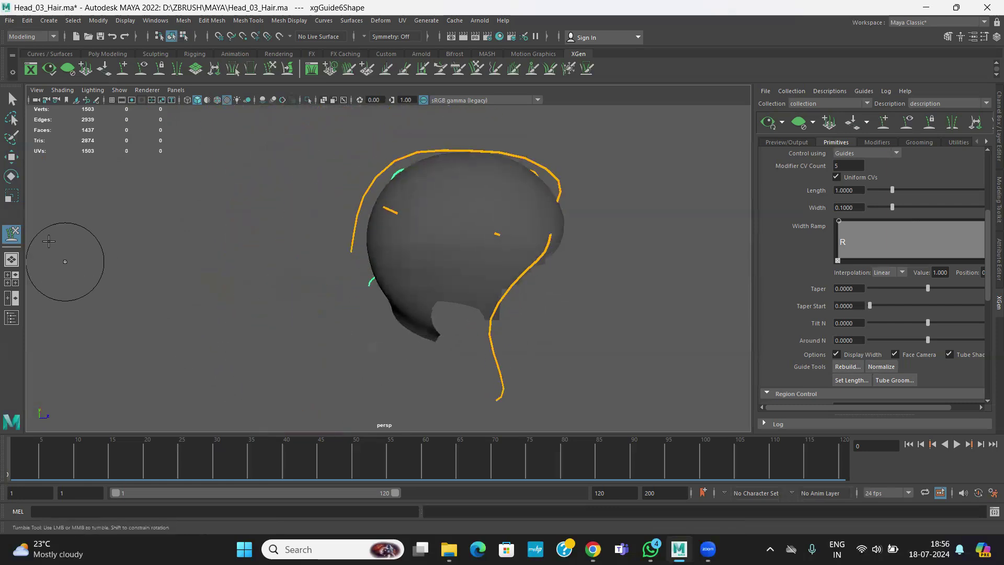
Copy the shape of the long guide on the side and paste it onto the short guide behind it.
left_click(12, 157)
left_click(513, 290)
left_click_drag(535, 299, 351, 255, "alt")
left_click(366, 359)
scroll(250, 285, "up", 5)
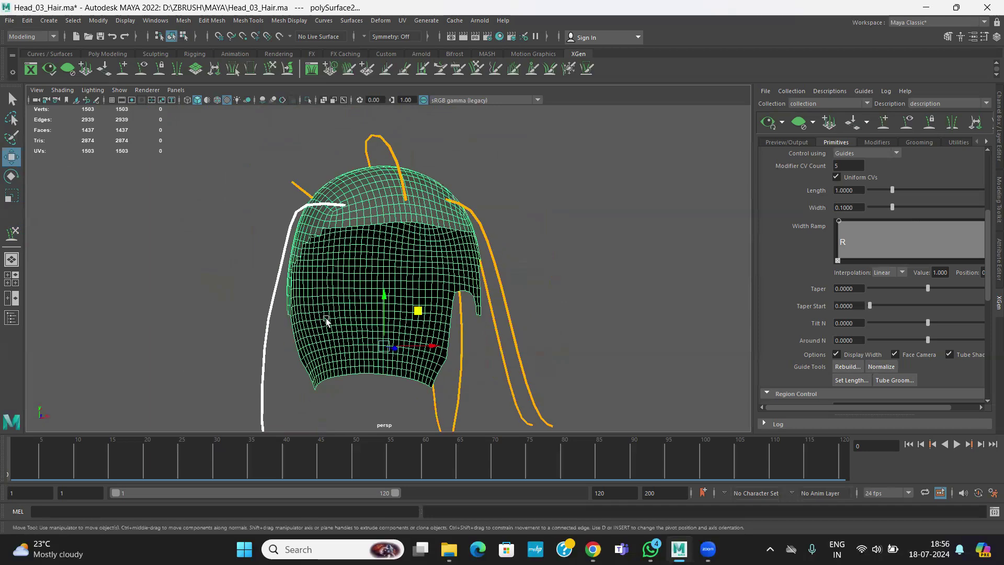
right_click_drag(240, 297, 292, 299)
left_click(277, 159)
right_click_drag(273, 155, 227, 154)
left_click_drag(287, 273, 326, 309, "alt")
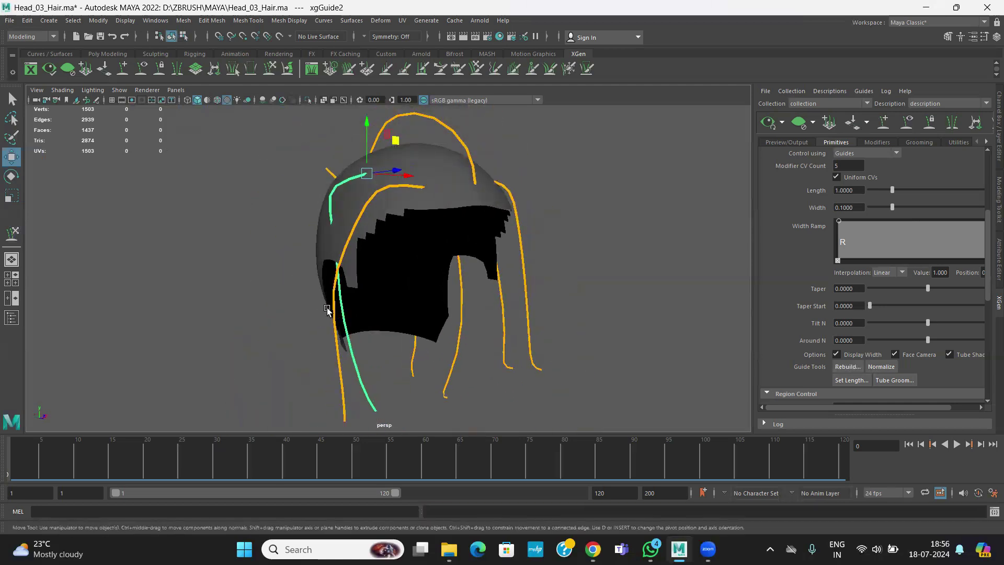
Sculpt the pasted side guide outward so its middle and lower part hang clear of the scalp.
left_click(11, 236)
mouse_move(328, 260)
left_mouse_down()
mouse_move(305, 258)
mouse_move(314, 212)
mouse_move(314, 335)
mouse_move(281, 341)
left_mouse_up()
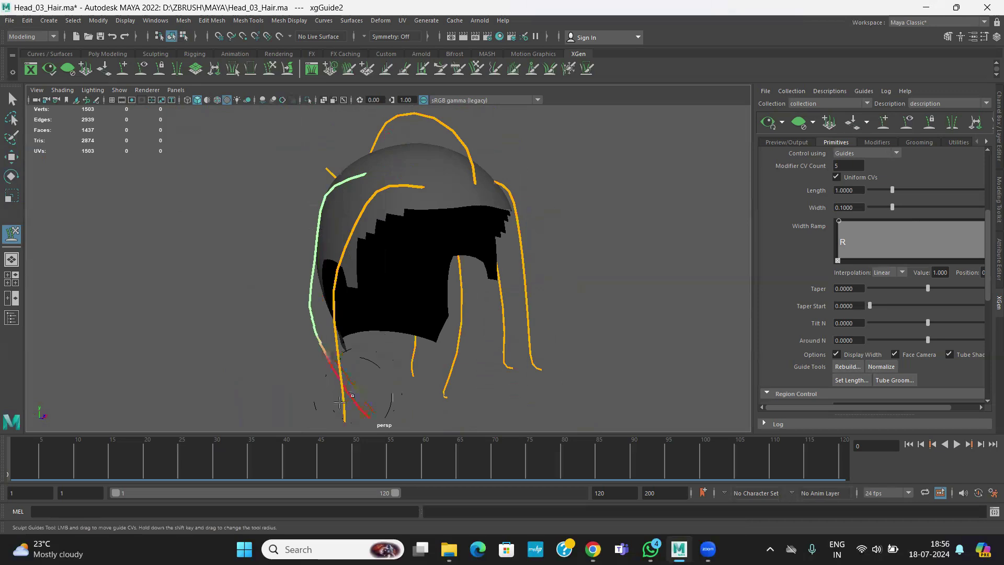
left_click_drag(317, 425, 494, 293, "alt")
left_click_drag(441, 313, 376, 180, "alt")
Copy the shape of the sculpted side guide and clear the selection.
left_click(11, 158)
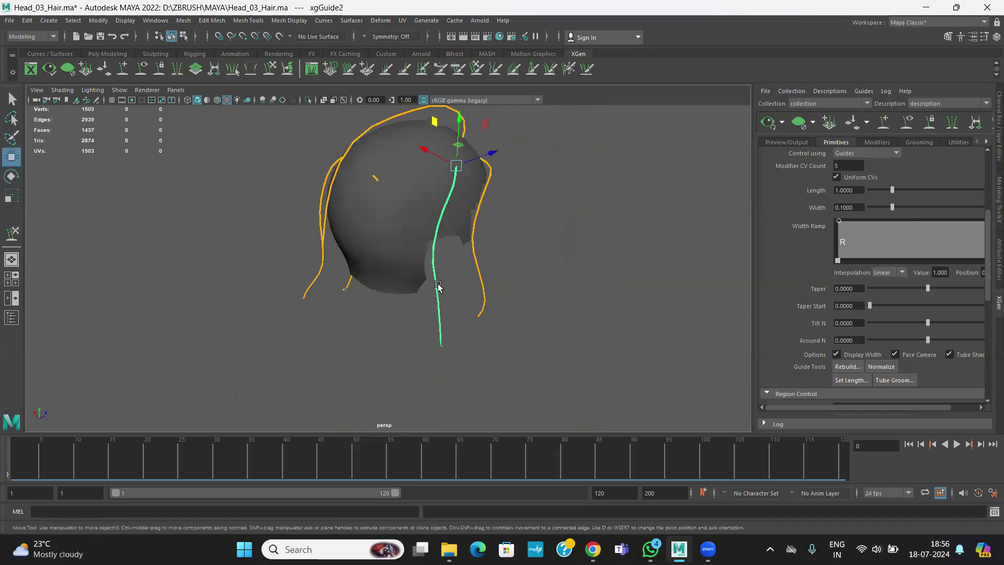
left_click_drag(402, 286, 361, 298, "alt")
scroll(399, 272, "up", 3)
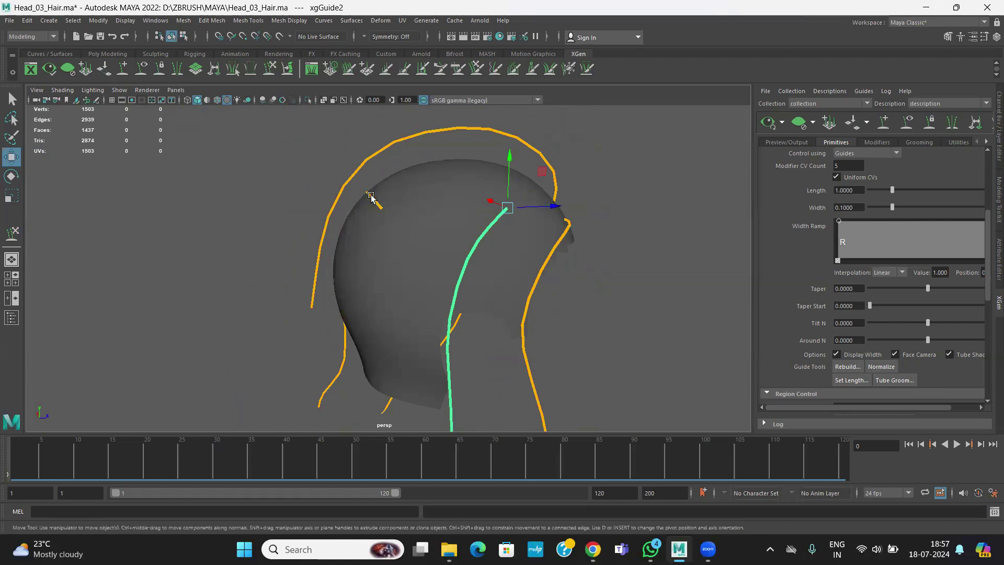
middle_click_drag(469, 385, 463, 288, "alt")
left_click(447, 341)
right_click_drag(446, 341, 495, 299)
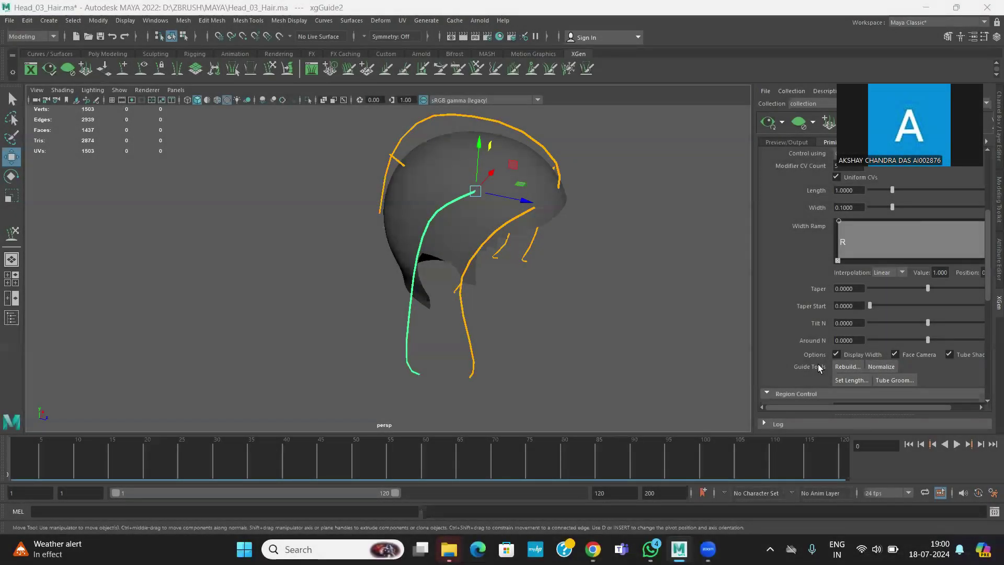
left_click(529, 293)
Copy the shape of the long back guide and paste it onto the short guide on the opposite side of the back.
left_click_drag(560, 331, 605, 360, "alt")
left_click_drag(554, 285, 602, 296, "alt")
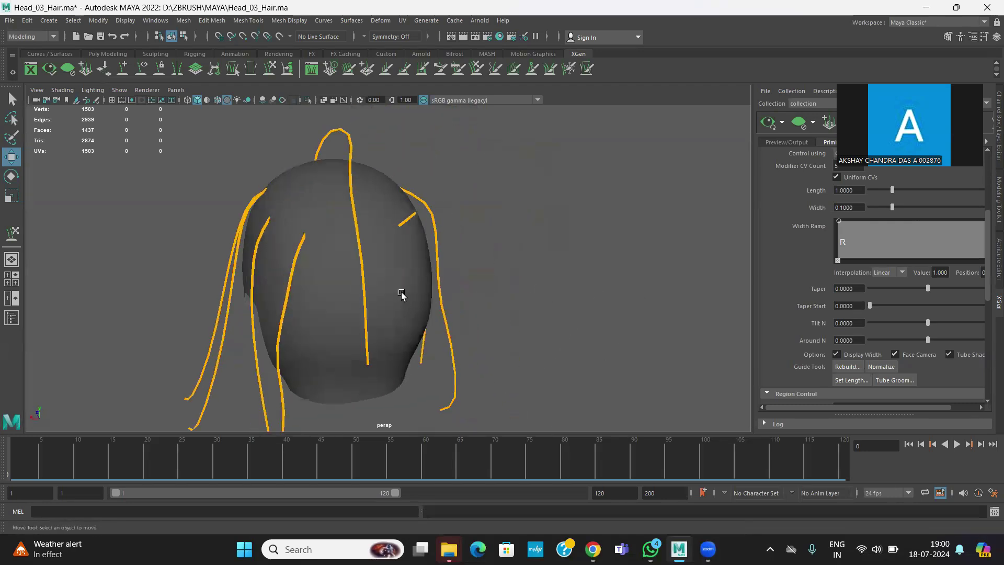
left_click(293, 264)
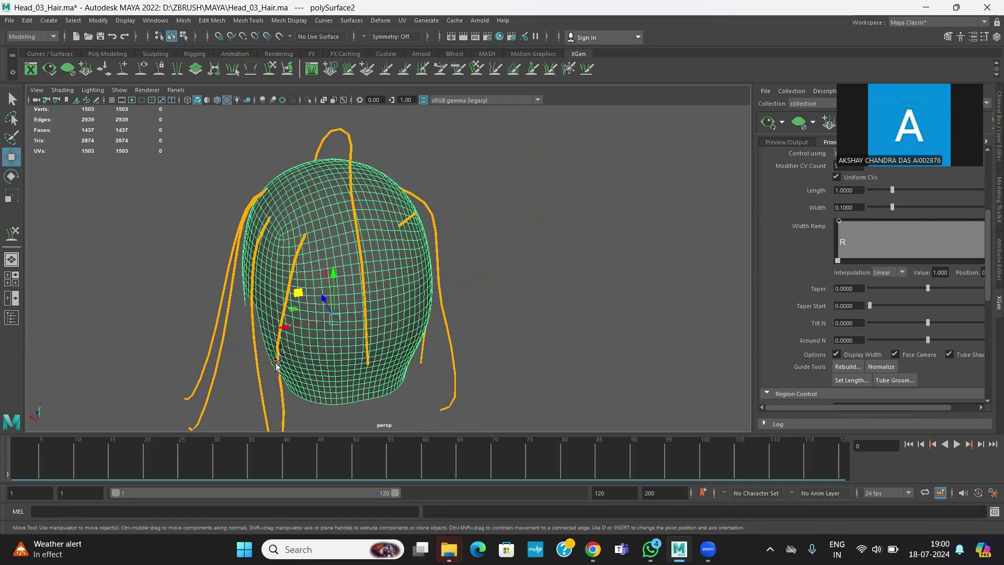
left_click(281, 390)
left_click_drag(531, 358, 487, 330, "alt")
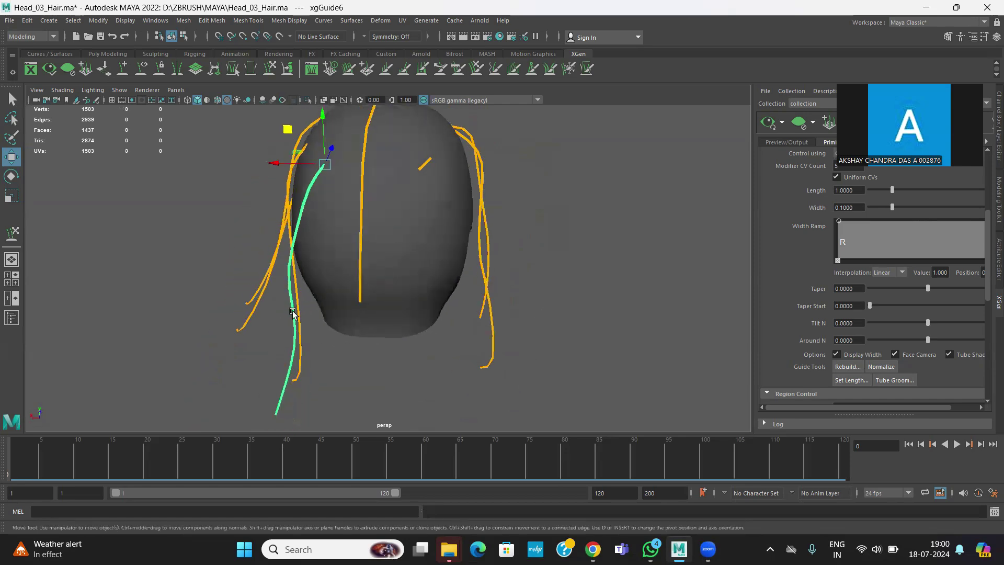
right_click_drag(293, 311, 340, 295)
left_click_drag(467, 200, 533, 203, "alt")
left_click(428, 151)
right_click_drag(429, 153, 408, 155)
mouse_move(475, 184)
left_mouse_down("alt")
mouse_move(563, 282)
mouse_move(507, 273)
mouse_move(399, 284)
left_mouse_up("alt")
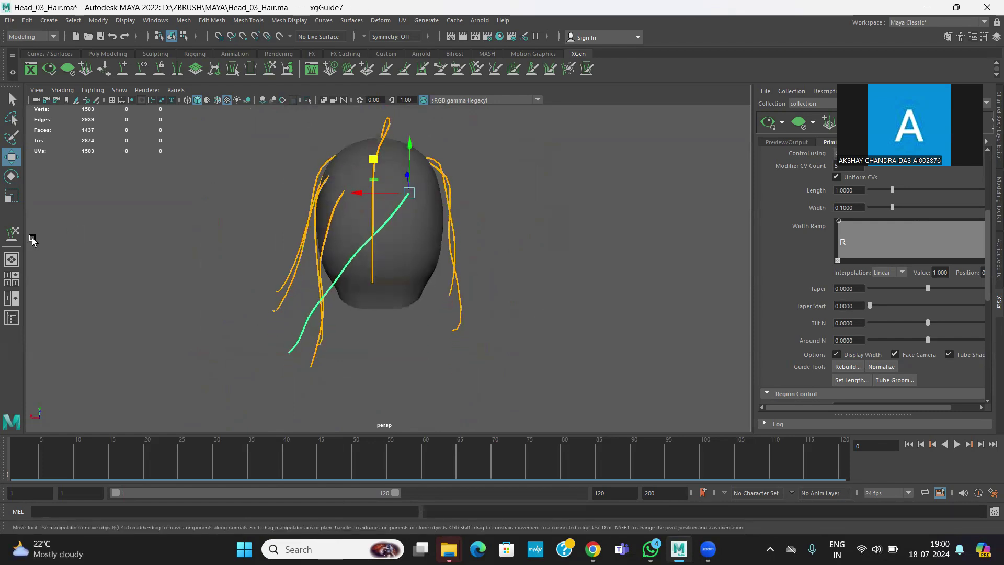
Sculpt the pasted back guide sideways so it hangs below its own root instead of crossing the back of the head.
left_click(11, 233)
mouse_move(307, 325)
left_mouse_down()
mouse_move(299, 347)
mouse_move(359, 341)
mouse_move(404, 312)
left_mouse_up()
left_click_drag(345, 280, 433, 283)
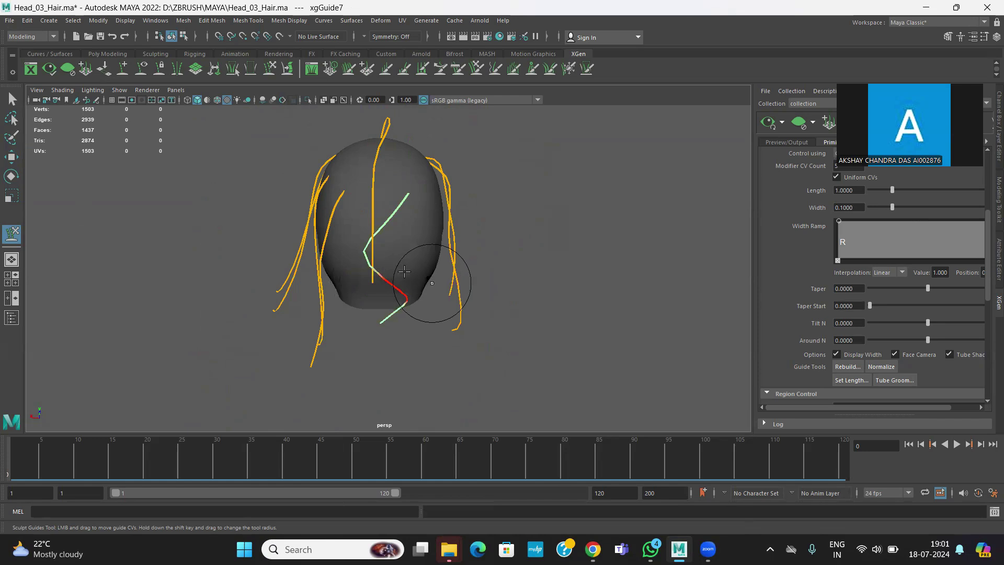
left_click_drag(370, 246, 430, 231)
left_click_drag(386, 287, 412, 306, "alt")
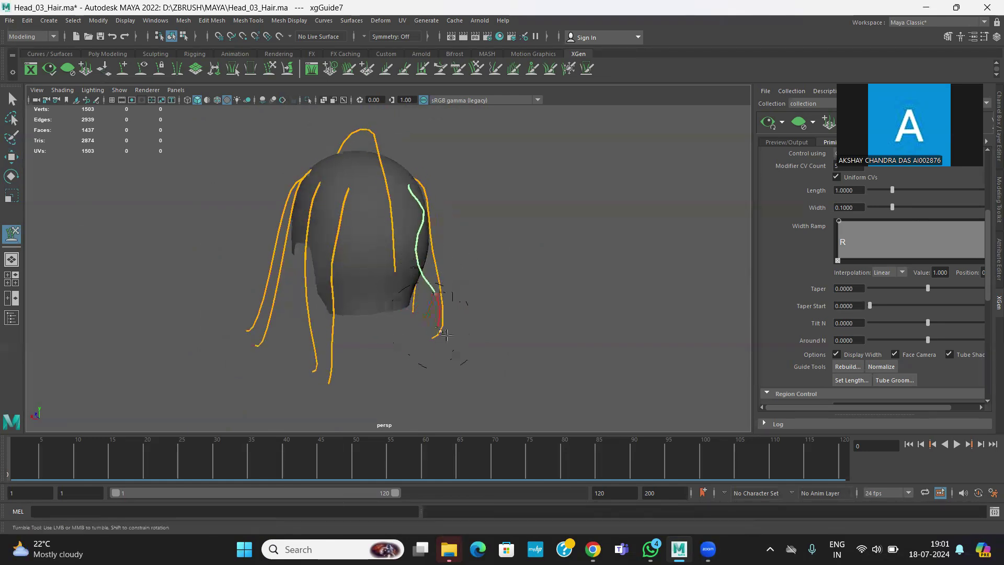
Refine the pasted back guide's middle and lower end from several angles so it flows down outside the scalp.
left_click_drag(446, 334, 383, 245, "alt")
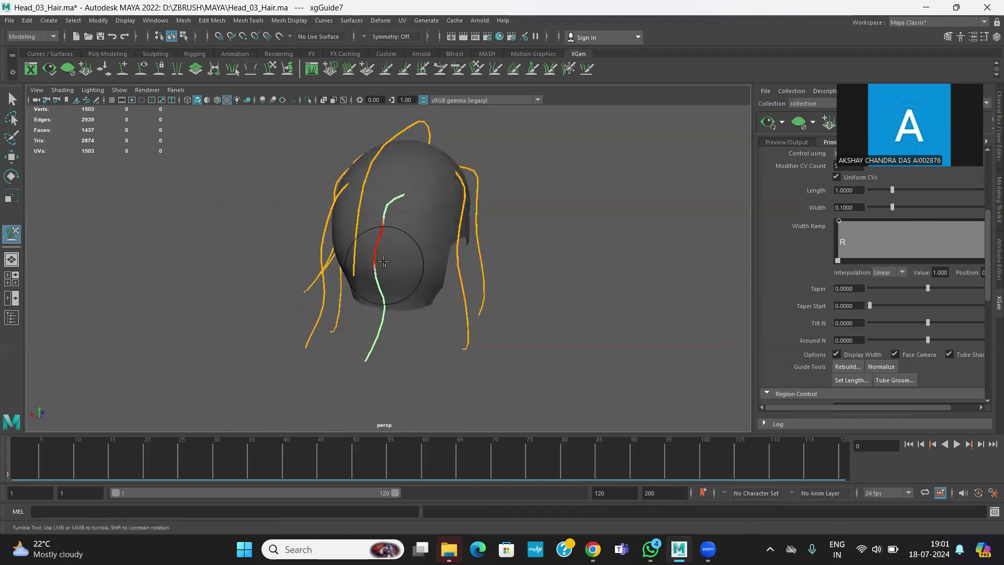
mouse_move(361, 307)
left_mouse_down("alt")
mouse_move(385, 328)
mouse_move(408, 209)
left_mouse_up("alt")
mouse_move(427, 267)
left_mouse_down("alt")
mouse_move(384, 262)
mouse_move(460, 296)
mouse_move(453, 265)
mouse_move(477, 292)
mouse_move(475, 309)
left_mouse_up("alt")
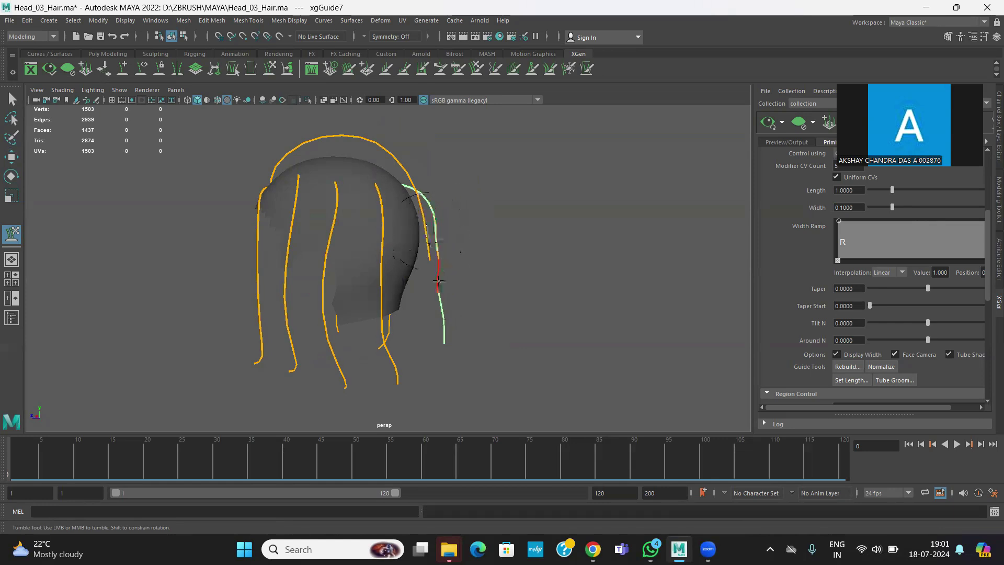
left_click_drag(430, 273, 375, 250, "alt")
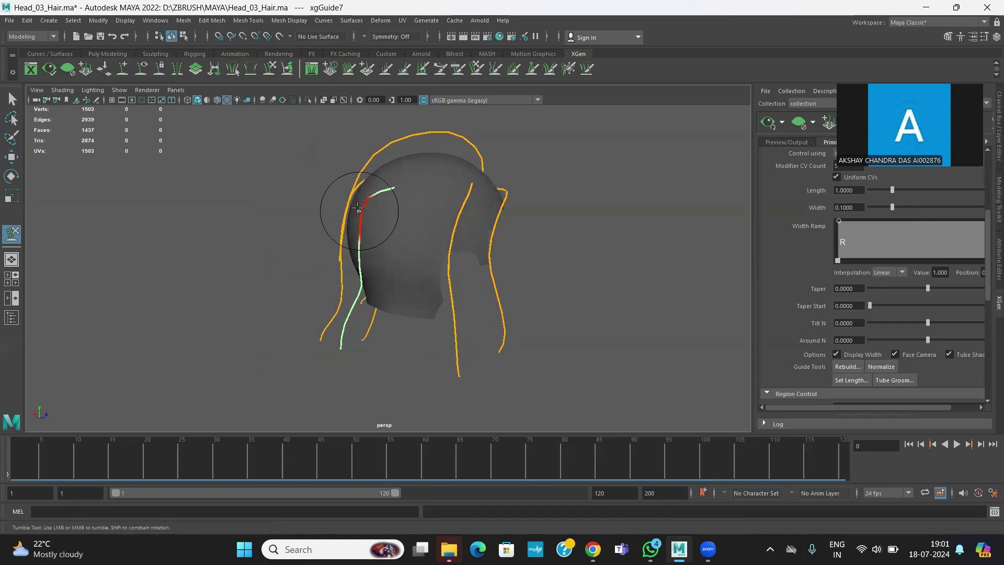
mouse_move(365, 214)
left_mouse_down("alt")
mouse_move(457, 240)
mouse_move(414, 199)
left_mouse_up("alt")
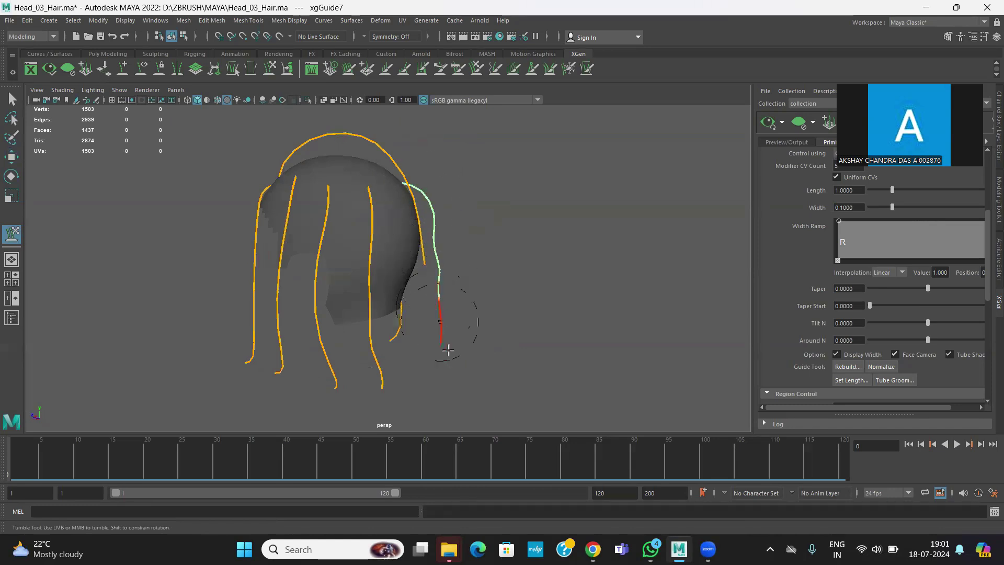
mouse_move(448, 350)
left_mouse_down("alt")
mouse_move(385, 358)
mouse_move(426, 319)
mouse_move(383, 244)
left_mouse_up("alt")
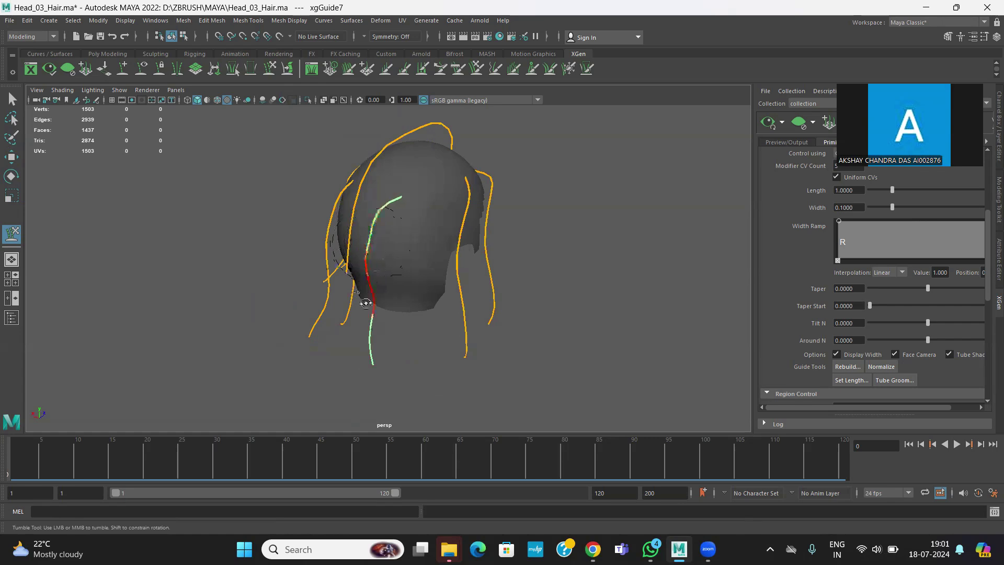
left_click_drag(365, 304, 470, 272, "alt")
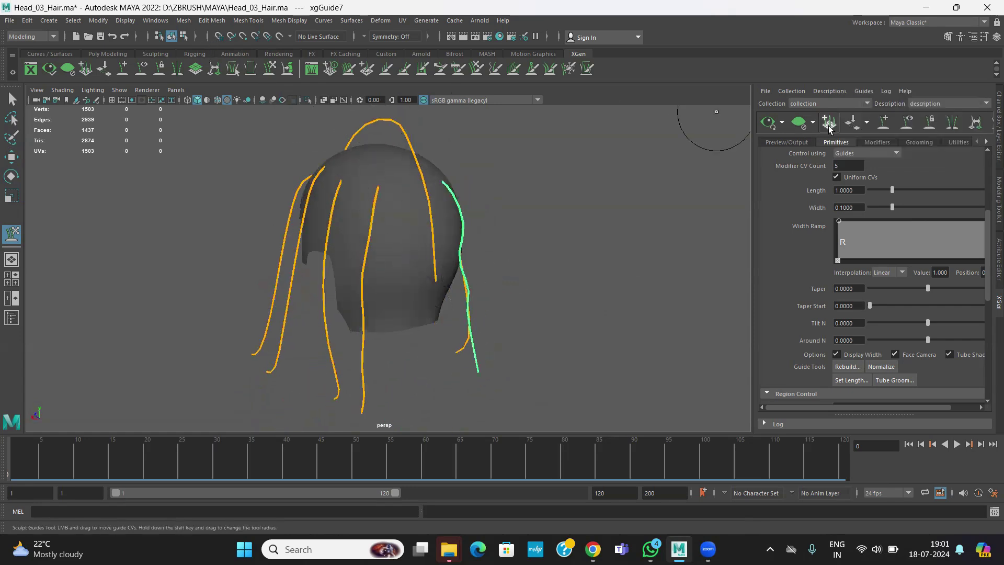
Add interpolated guides on the back and side of the scalp between the existing long guides.
key("y")
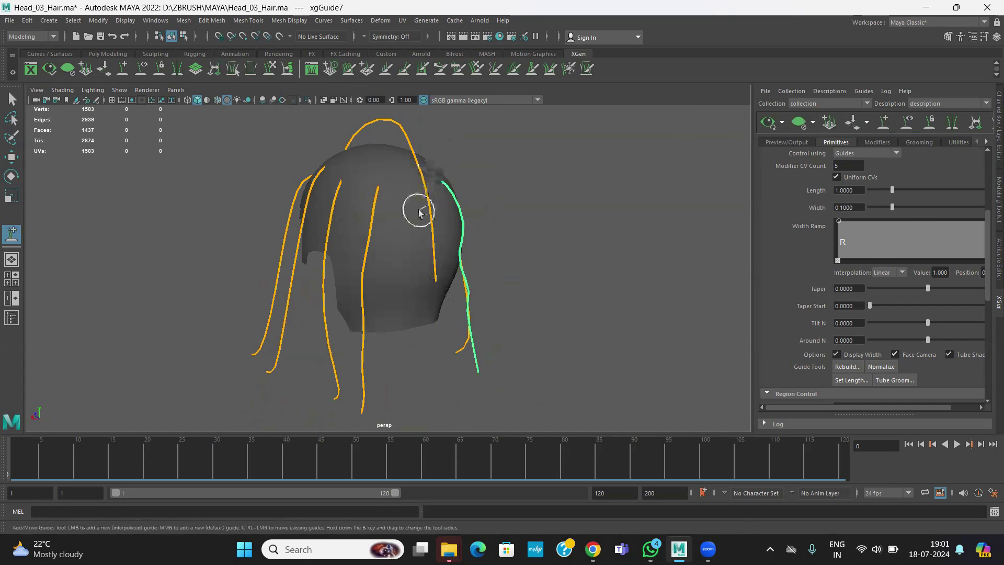
left_click(419, 202)
left_click_drag(523, 235, 438, 230, "alt")
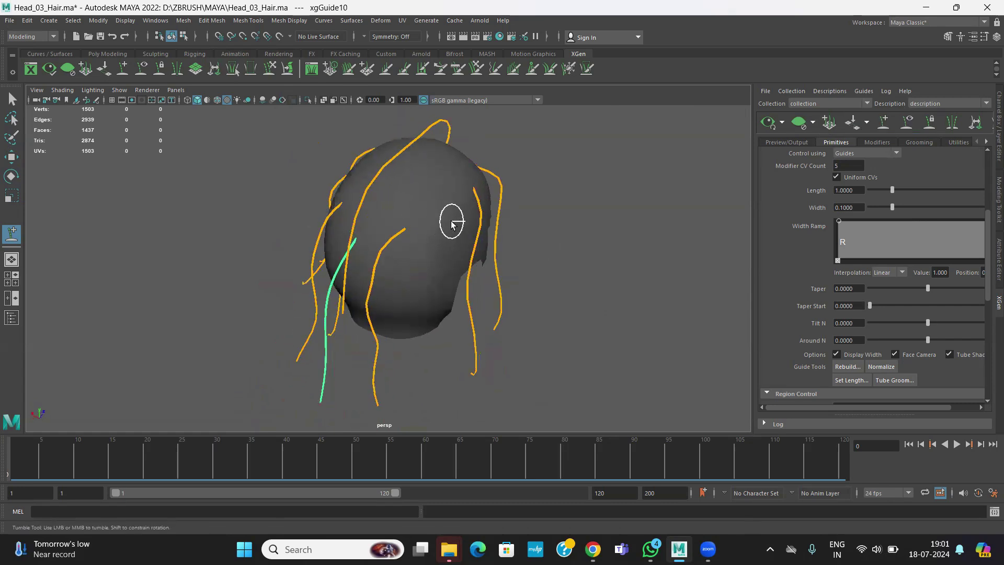
left_click_drag(395, 268, 401, 200, "alt")
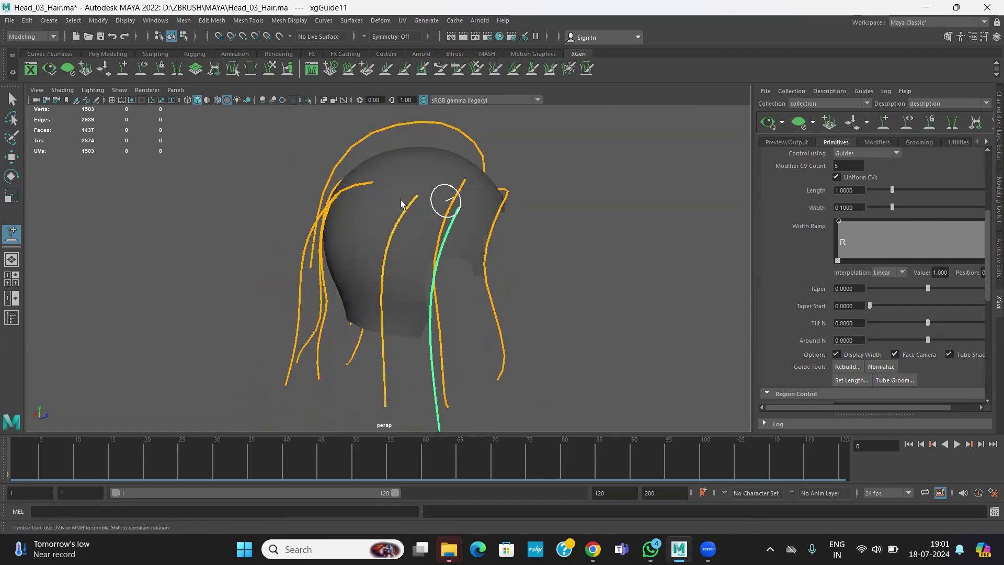
left_click_drag(539, 245, 500, 250, "alt")
Rebuild the sculpted back guide with a CV count of 5.
left_click(11, 157)
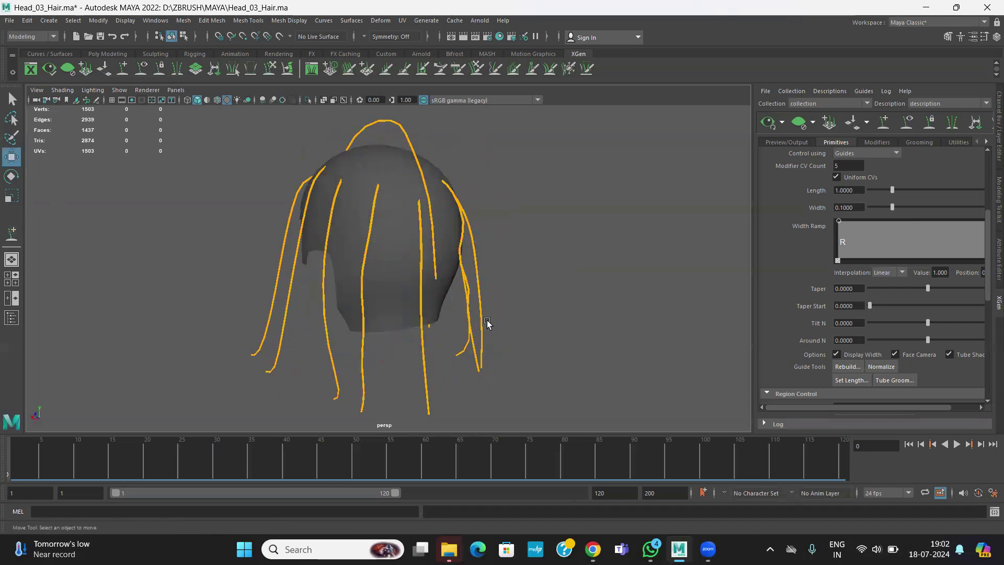
left_click_drag(489, 325, 411, 335, "alt")
left_click(403, 338)
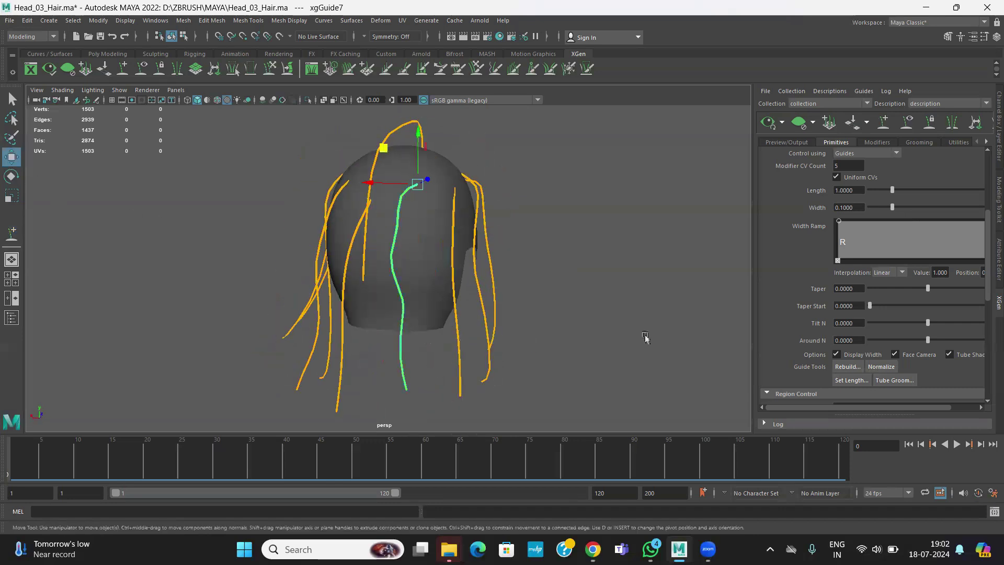
left_click(839, 368)
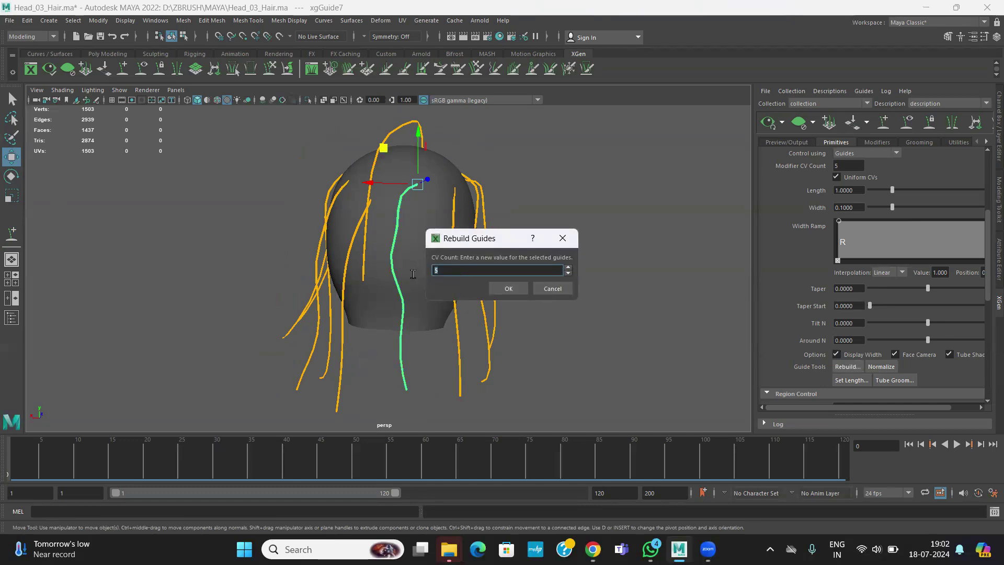
left_click(505, 288)
Add two more interpolated guides on the side of the scalp near the existing side guides.
left_click_drag(530, 326, 144, 285, "alt")
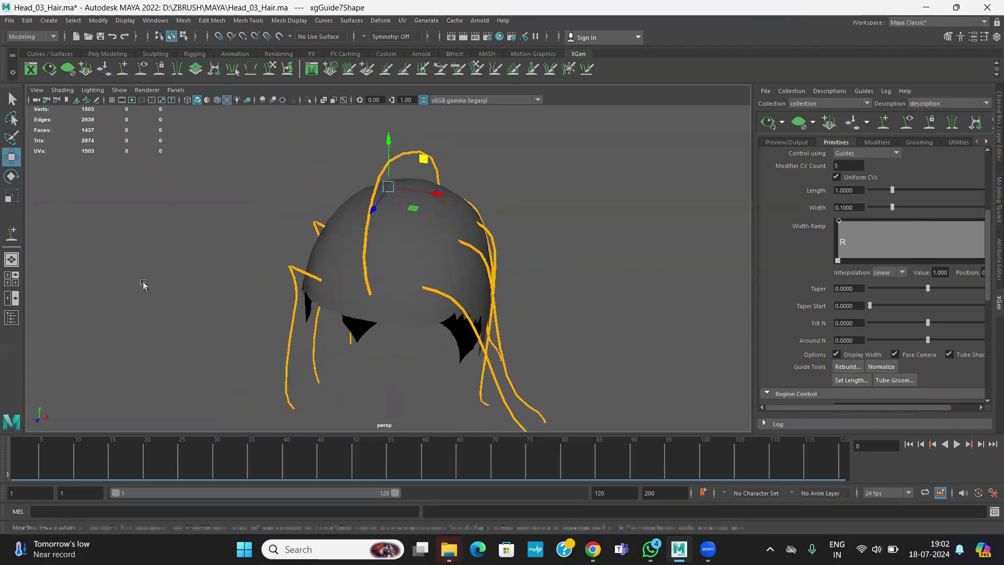
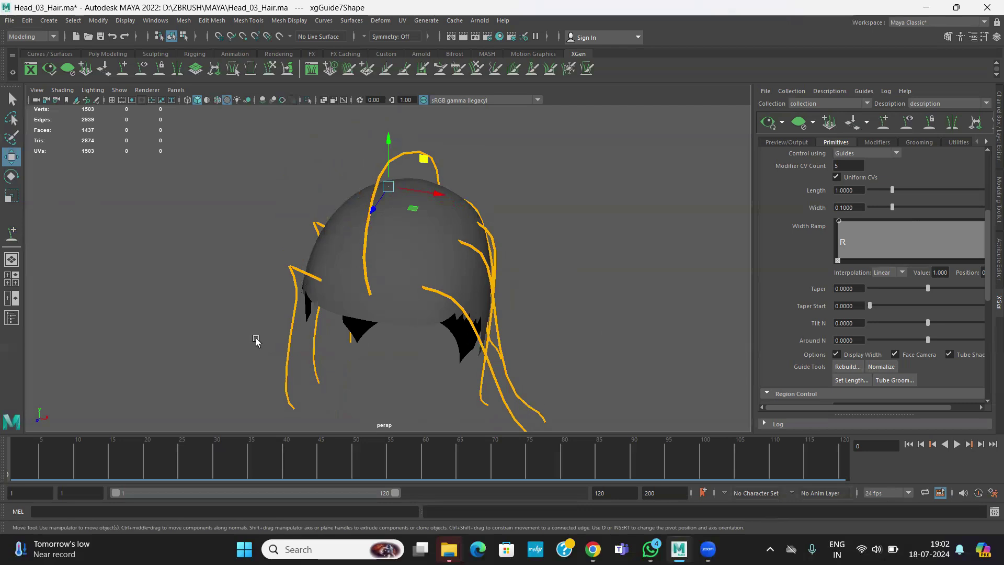
left_click(11, 234)
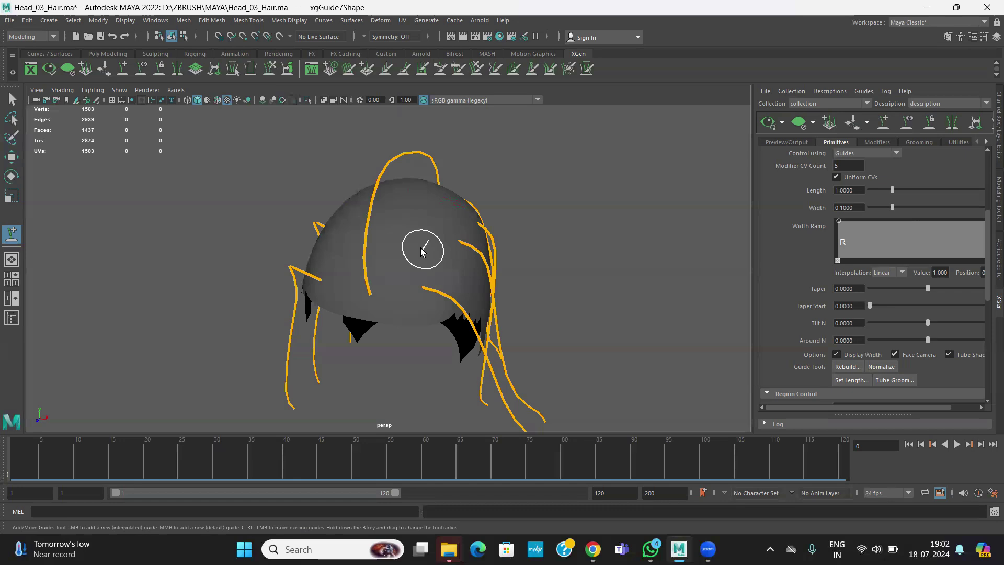
left_click(461, 262)
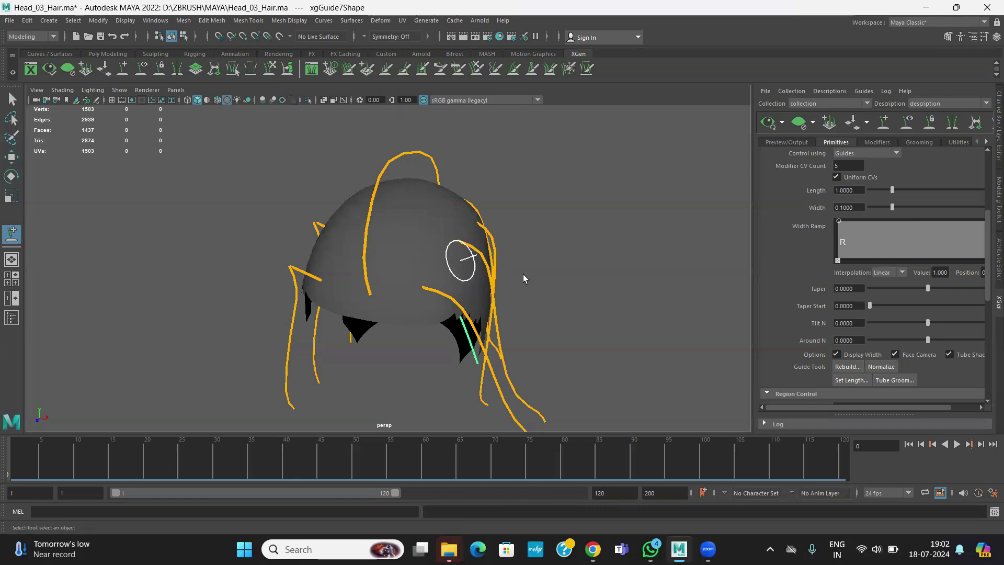
mouse_move(525, 273)
left_mouse_down("alt")
mouse_move(559, 253)
mouse_move(543, 309)
mouse_move(520, 298)
mouse_move(565, 278)
mouse_move(550, 293)
left_mouse_up("alt")
mouse_move(429, 293)
left_mouse_down("alt")
mouse_move(406, 303)
mouse_move(375, 297)
mouse_move(436, 307)
mouse_move(429, 304)
left_mouse_up("alt")
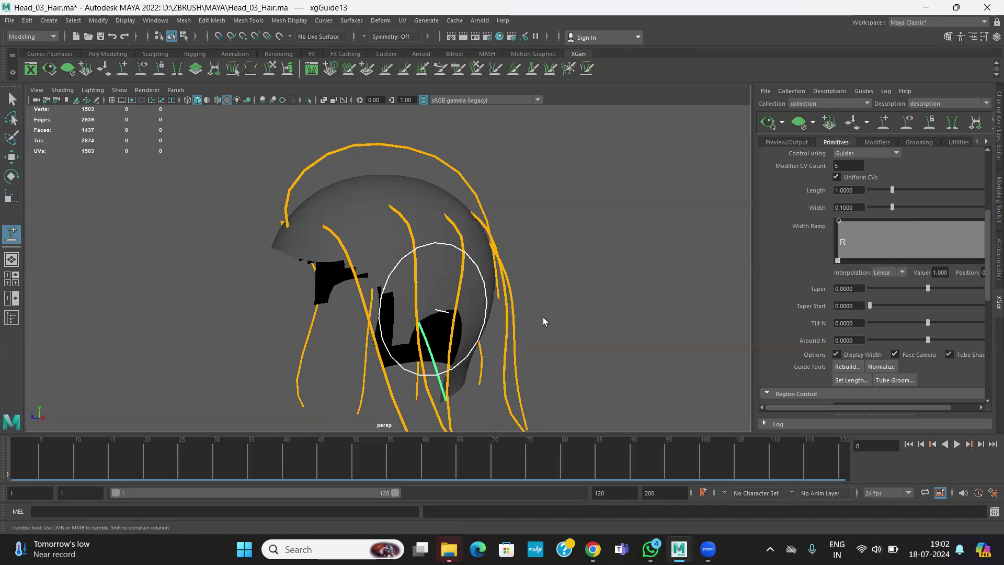
left_click_drag(543, 317, 434, 314, "alt")
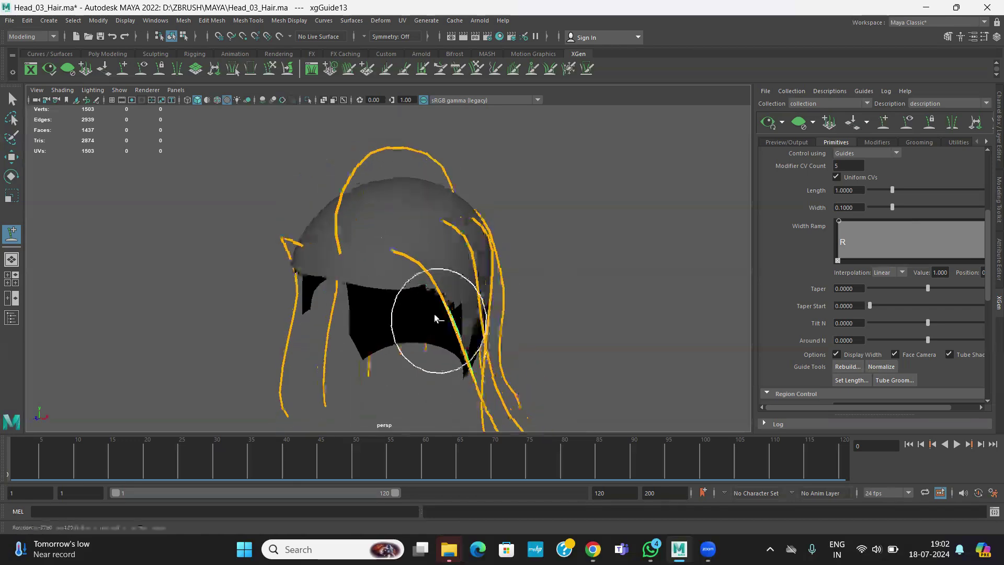
left_click(452, 208)
left_click_drag(452, 219, 445, 319, "alt")
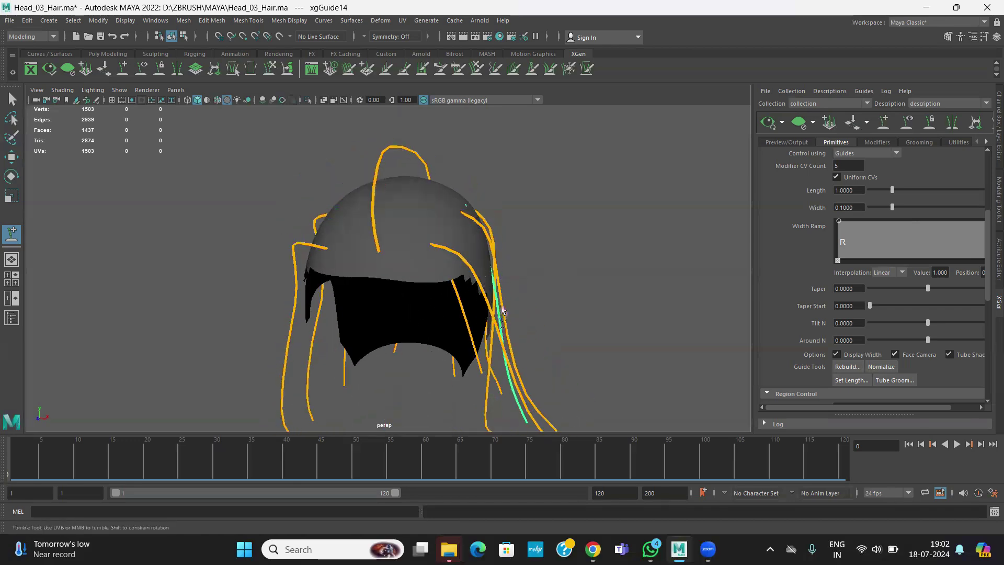
Sculpt the newest side guide with the Sculpt Guides tool so it arches off the scalp and flows down behind the side.
double_click(13, 238)
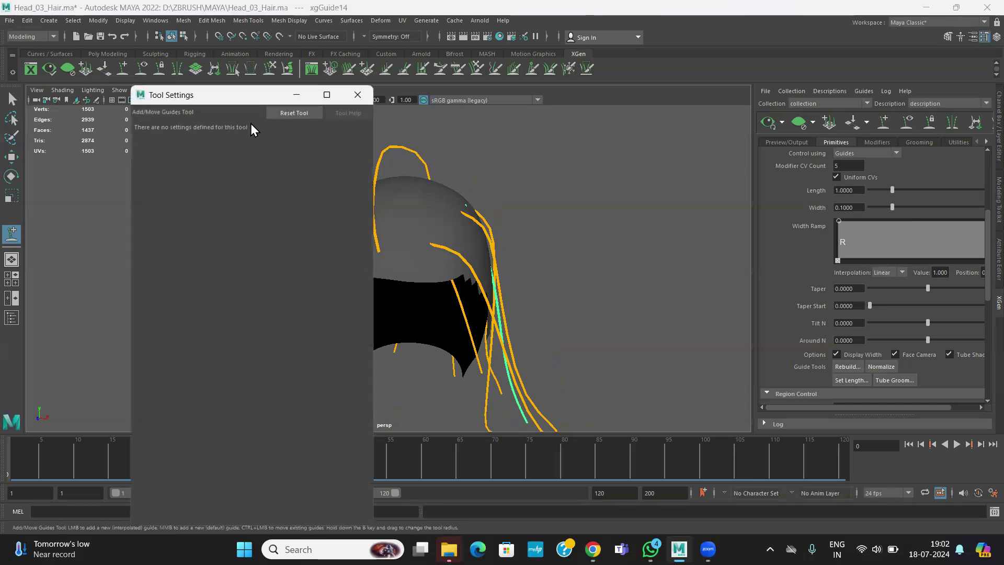
left_click(359, 94)
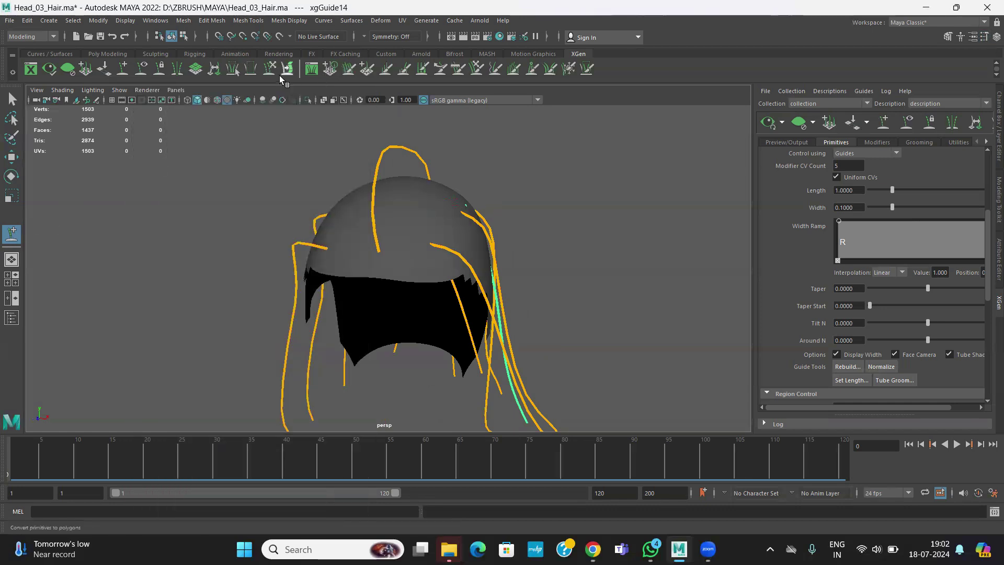
double_click(12, 238)
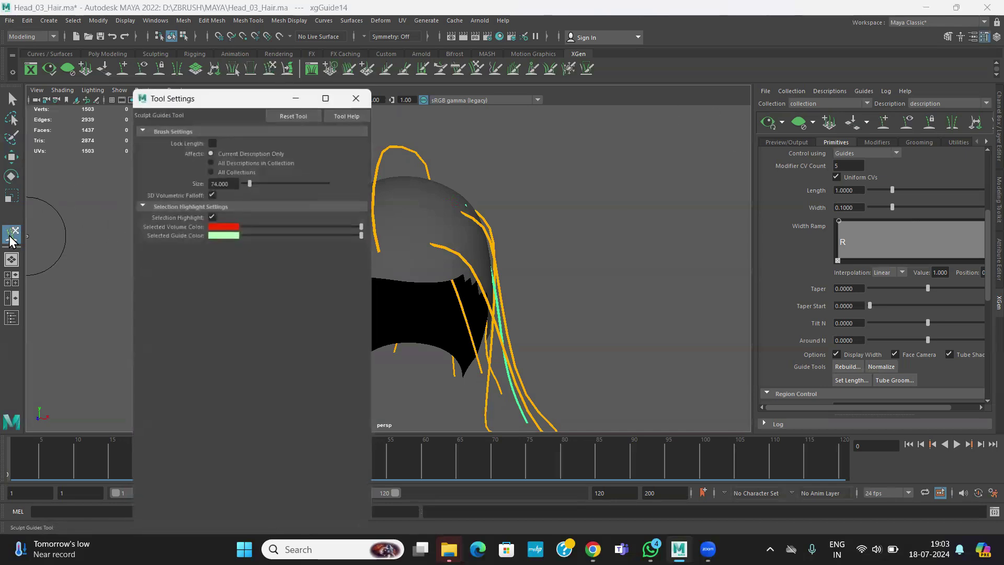
left_click(357, 95)
left_click_drag(516, 337, 463, 312, "alt")
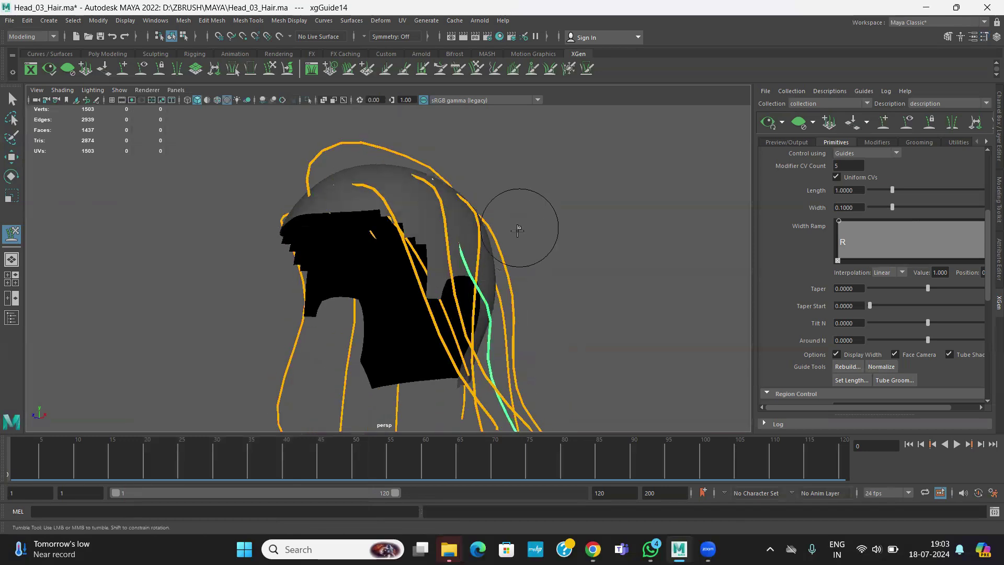
mouse_move(474, 269)
left_mouse_down("alt")
mouse_move(516, 309)
mouse_move(520, 266)
mouse_move(494, 261)
left_mouse_up("alt")
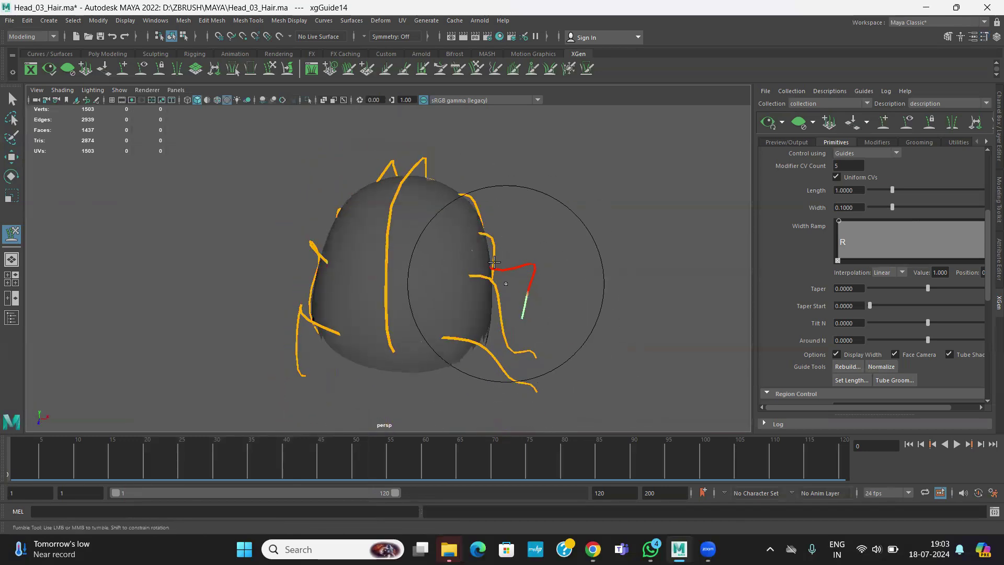
mouse_move(435, 252)
left_mouse_down("alt")
mouse_move(540, 271)
mouse_move(461, 269)
mouse_move(397, 246)
mouse_move(330, 339)
mouse_move(382, 337)
mouse_move(434, 296)
mouse_move(415, 199)
mouse_move(460, 137)
mouse_move(529, 336)
mouse_move(468, 314)
mouse_move(353, 332)
mouse_move(356, 245)
mouse_move(426, 265)
mouse_move(479, 325)
mouse_move(414, 314)
mouse_move(402, 298)
mouse_move(443, 221)
mouse_move(57, 217)
left_mouse_up("alt")
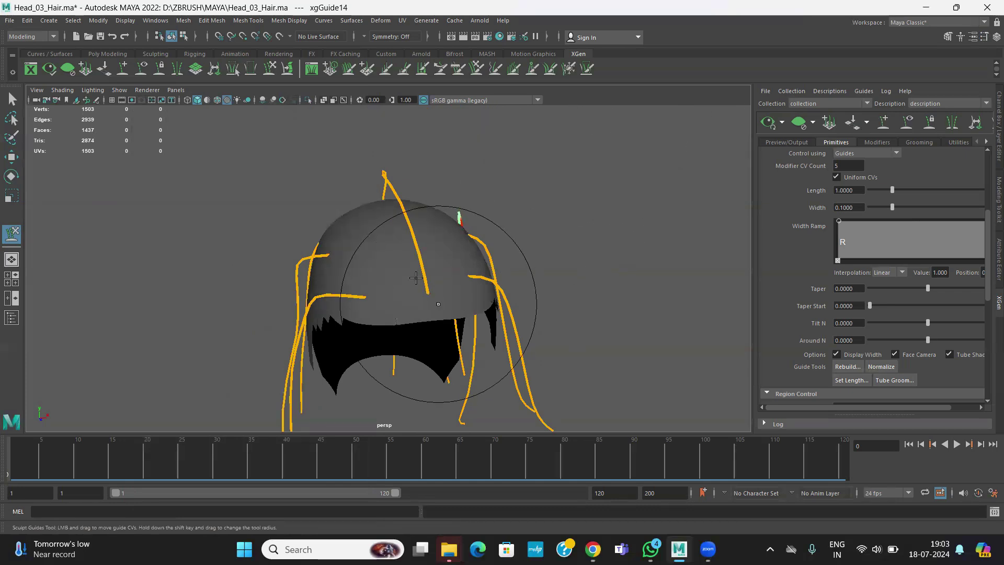
left_click_drag(429, 239, 742, 167, "alt")
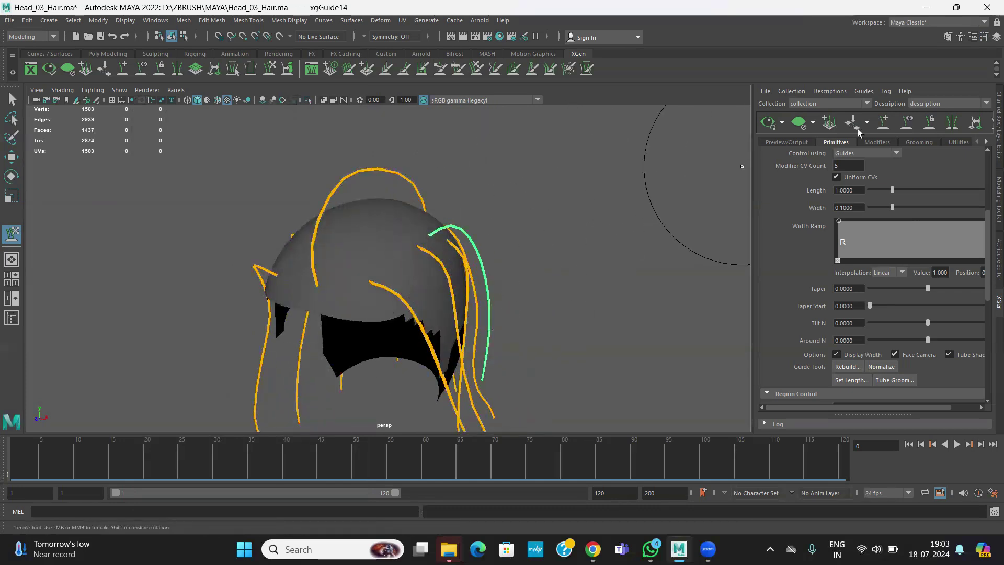
Add several interpolated guides on the opposite side and across the back of the scalp.
left_click(884, 123)
left_click_drag(356, 268, 157, 264, "alt")
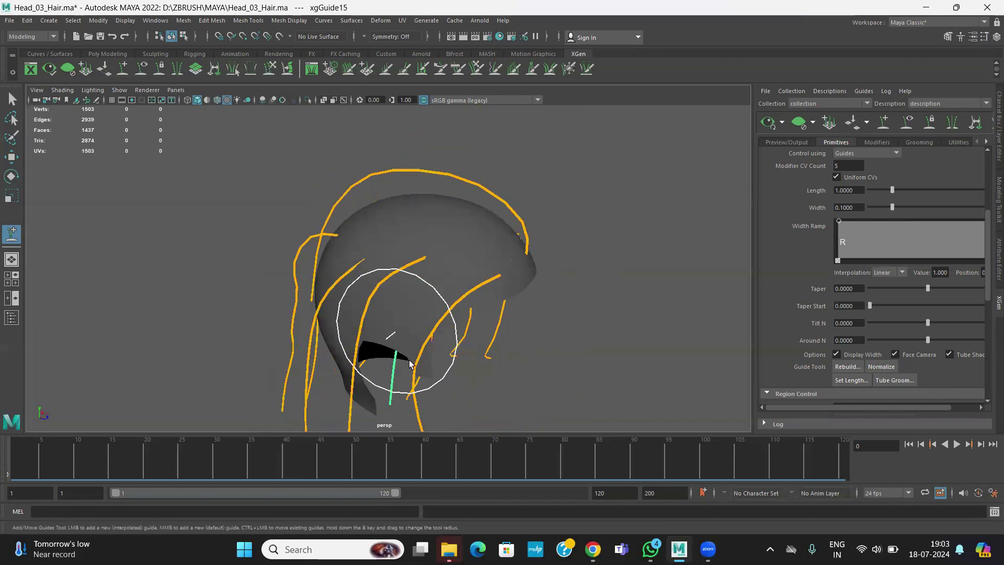
left_click_drag(385, 340, 419, 328, "alt")
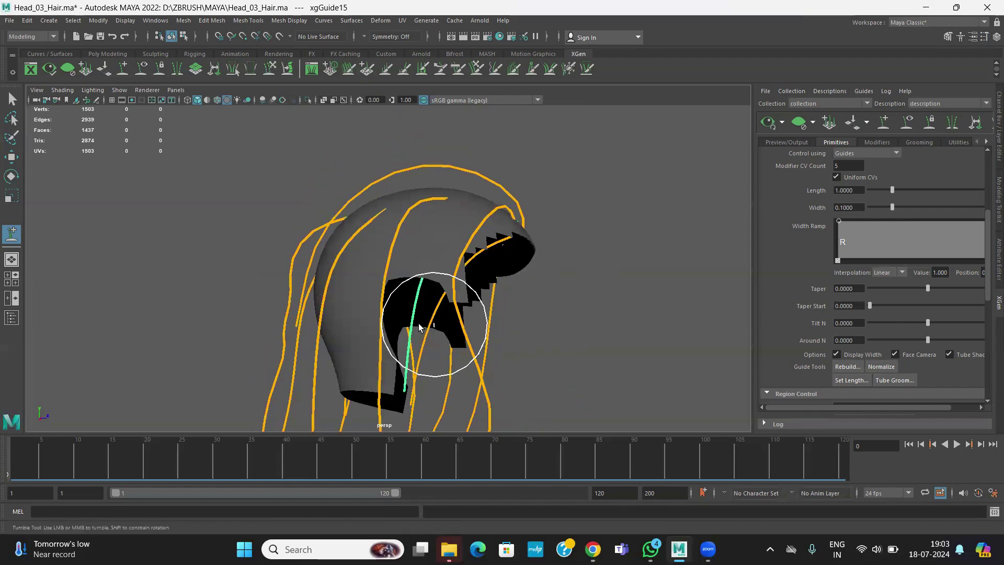
left_click(370, 231)
mouse_move(418, 267)
left_mouse_down("alt")
mouse_move(385, 290)
mouse_move(419, 319)
mouse_move(492, 328)
mouse_move(496, 338)
left_mouse_up("alt")
left_click(360, 211)
left_click(454, 309)
left_click_drag(472, 242, 441, 338, "alt")
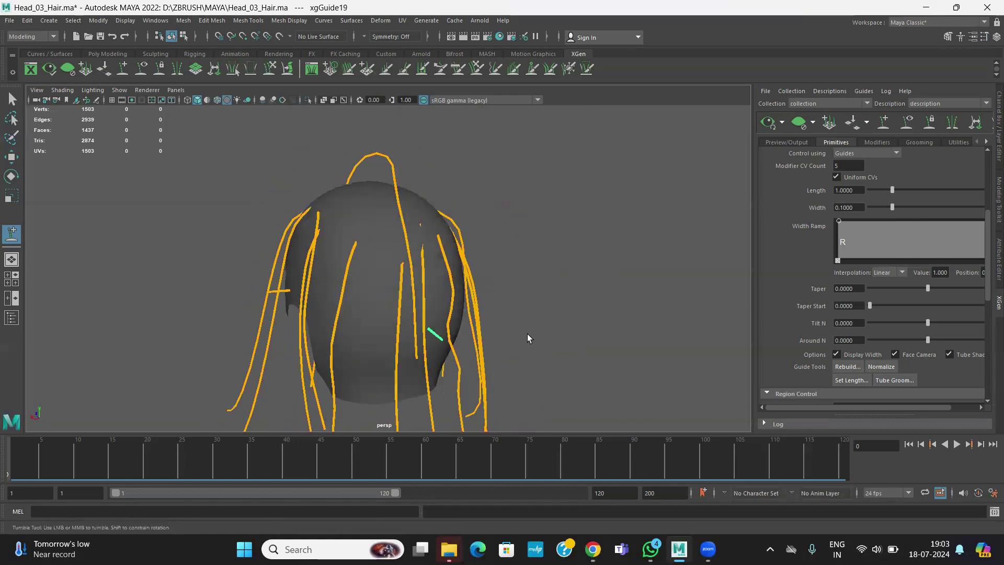
left_click_drag(525, 343, 444, 296, "alt")
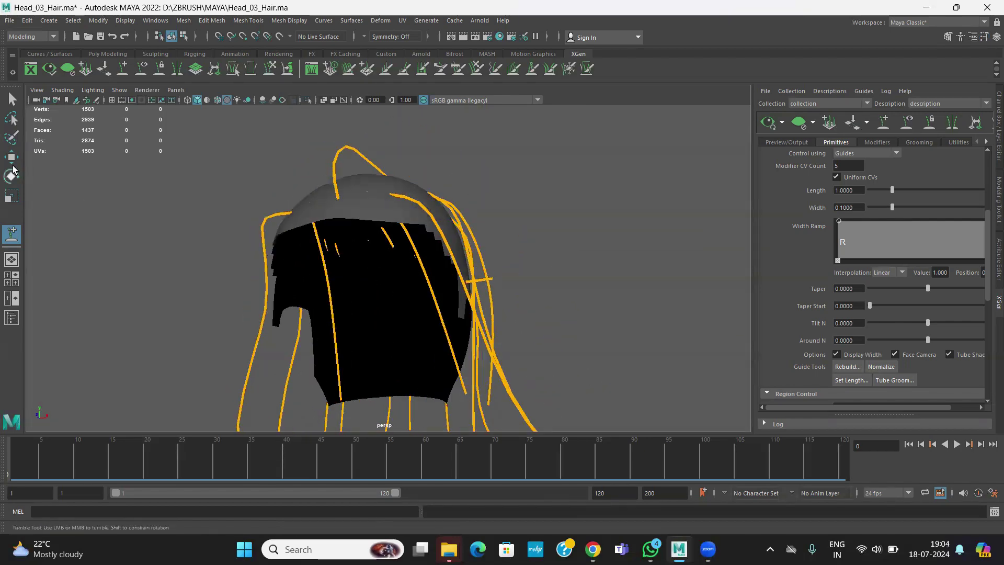
Sculpt the new upper front guide running through the inside of the scalp so it arches outside and sweeps back over that side.
left_click(324, 270)
left_click_drag(323, 269, 101, 233, "alt")
left_click(416, 343)
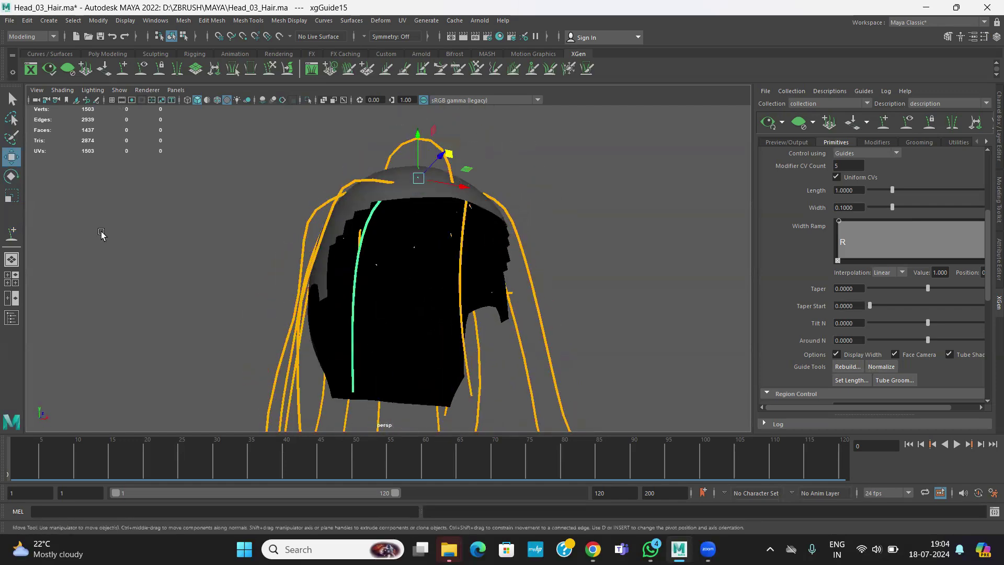
left_click(16, 235)
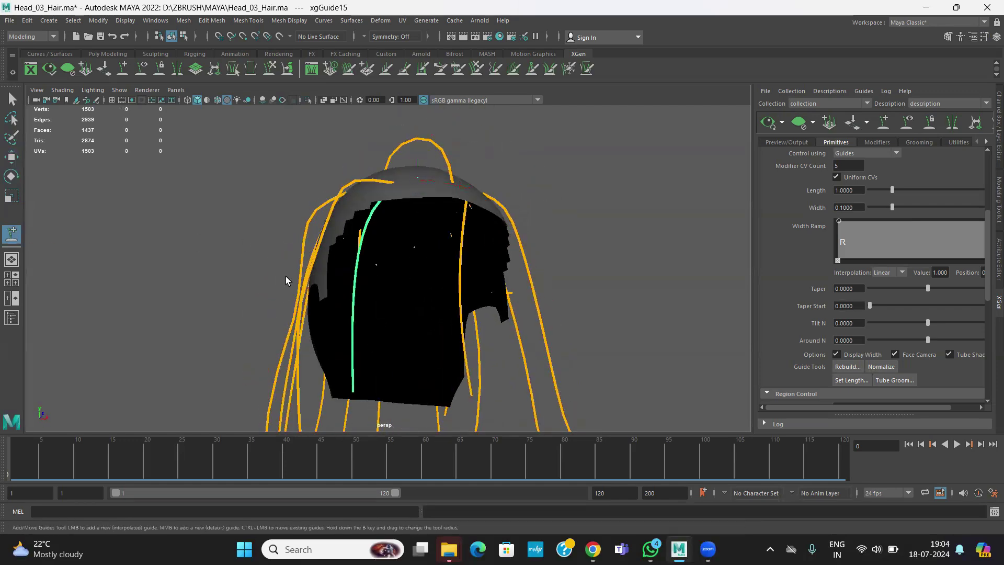
left_click(270, 72)
left_click_drag(353, 278, 350, 296, "alt")
mouse_move(356, 341)
left_mouse_down()
mouse_move(251, 183)
mouse_move(294, 207)
left_mouse_up()
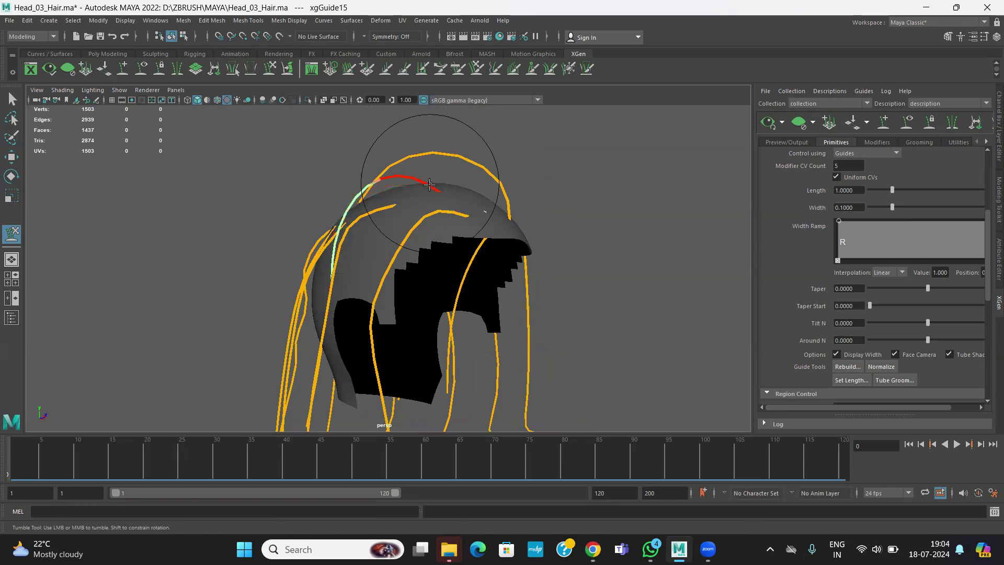
mouse_move(405, 222)
left_mouse_down("alt")
mouse_move(494, 215)
mouse_move(517, 298)
mouse_move(550, 288)
mouse_move(509, 291)
mouse_move(574, 247)
left_mouse_up("alt")
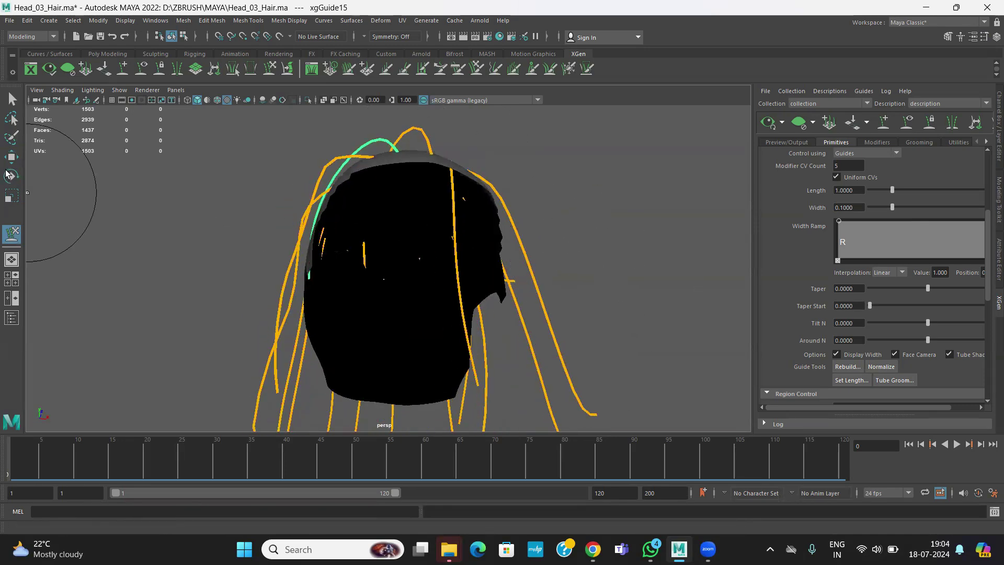
Sculpt the matching front guide on the other side from several angles so it lifts out of the scalp and curves backward.
key("w")
left_click(459, 279)
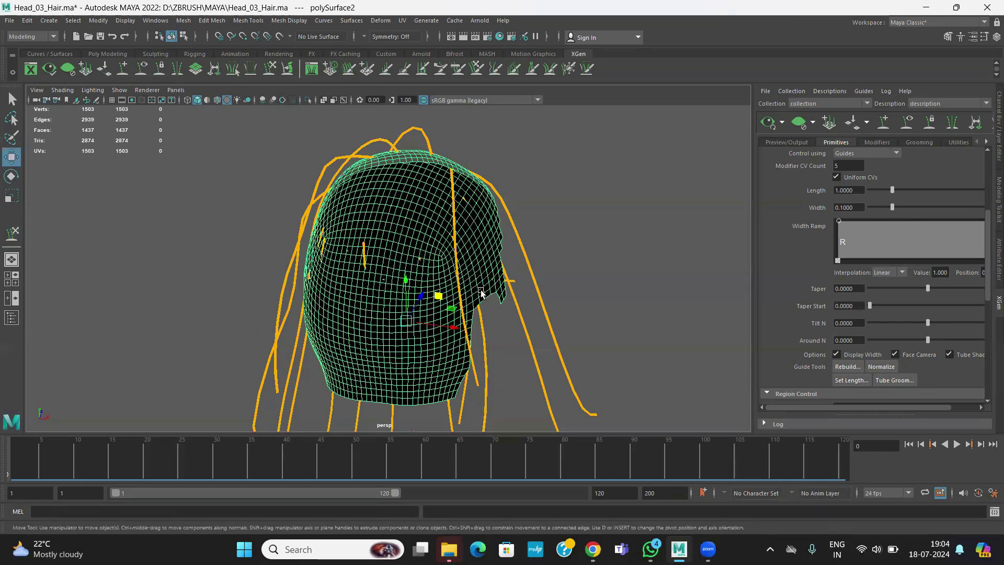
left_click_drag(480, 293, 468, 393, "alt")
left_click(468, 392)
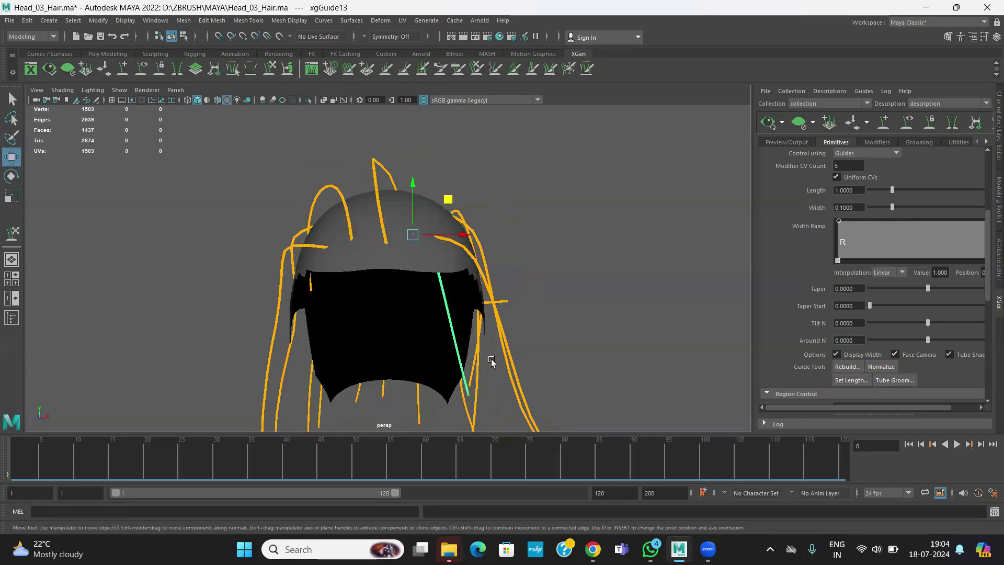
left_click(11, 236)
mouse_move(461, 293)
left_mouse_down("alt")
mouse_move(439, 299)
mouse_move(455, 269)
mouse_move(441, 266)
left_mouse_up("alt")
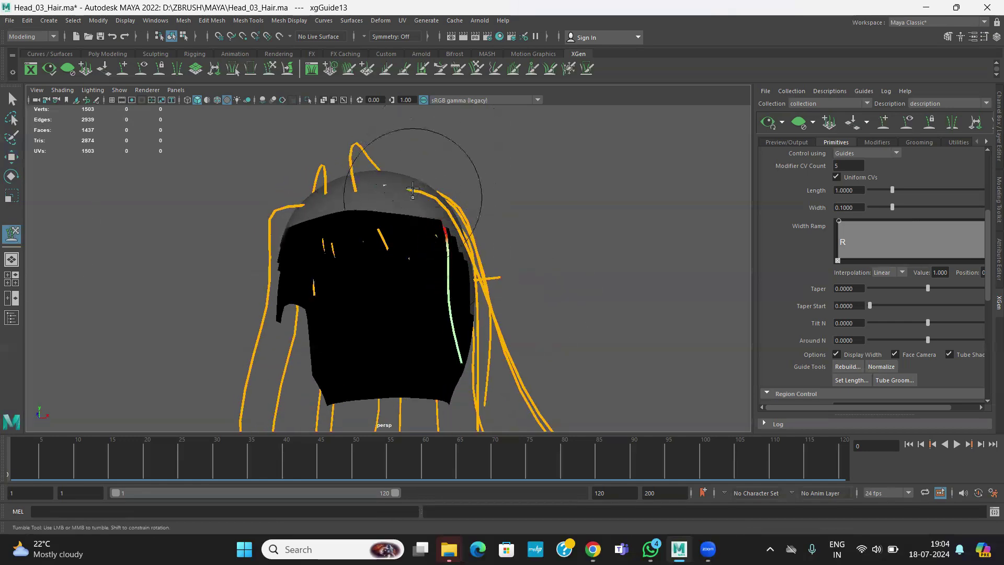
left_click_drag(411, 157, 457, 282, "alt")
left_click_drag(499, 217, 390, 220, "alt")
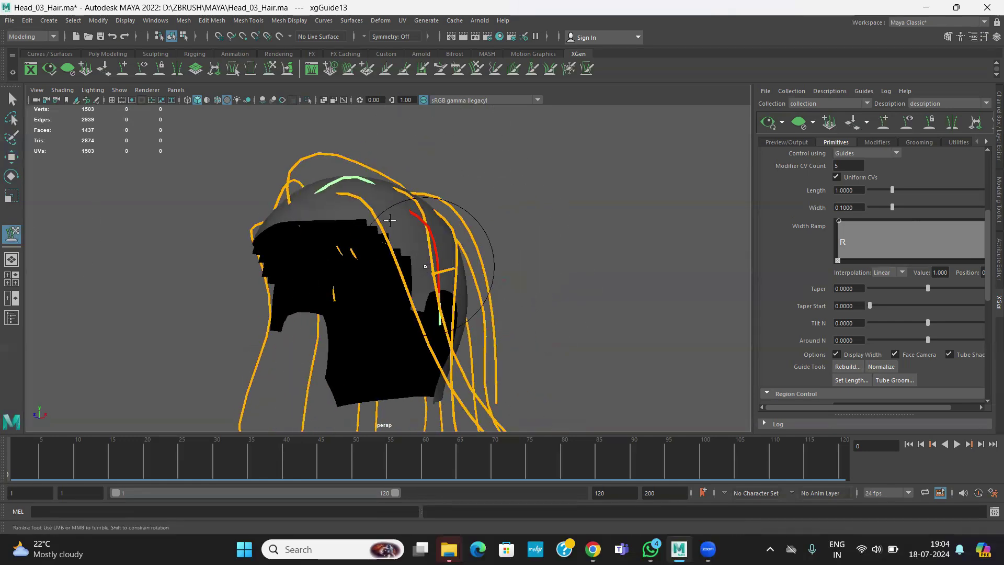
left_click_drag(403, 161, 360, 294, "alt")
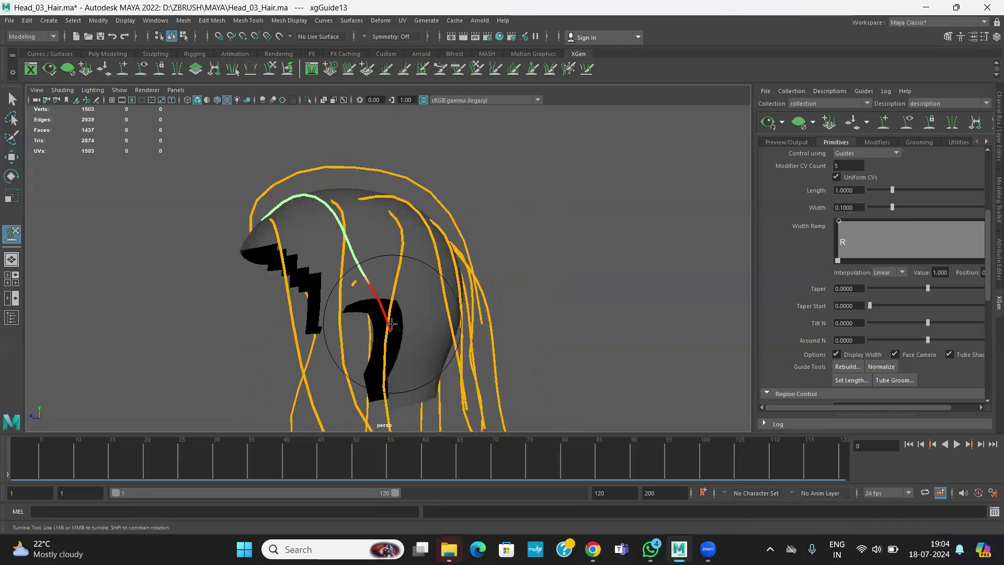
left_click_drag(391, 324, 436, 299, "alt")
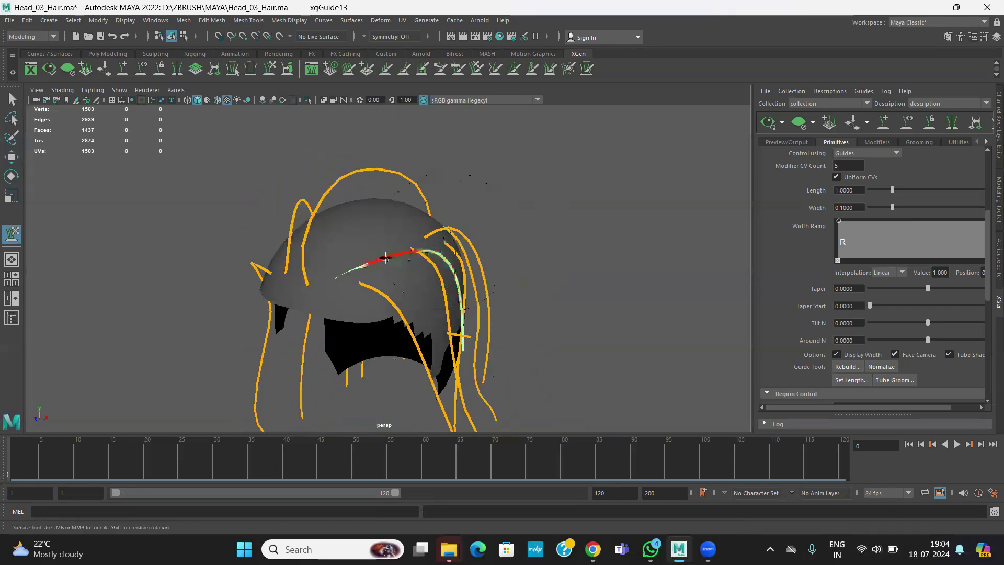
left_click_drag(367, 230, 335, 293, "alt")
Lengthen the front guide's lower end with Lock Length turned off, and rebuild the guide with a CV count of 5.
double_click(12, 236)
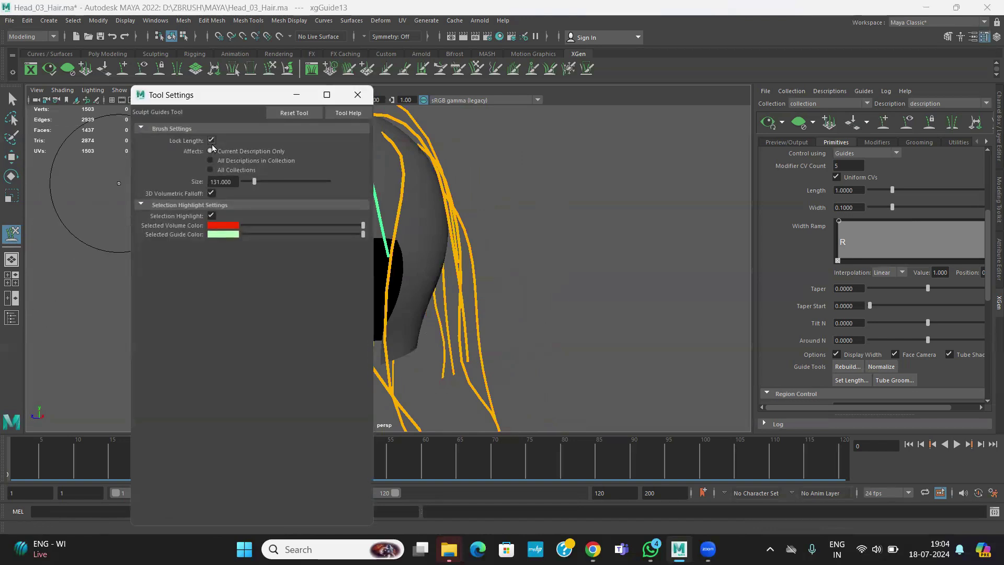
left_click_drag(384, 254, 386, 288)
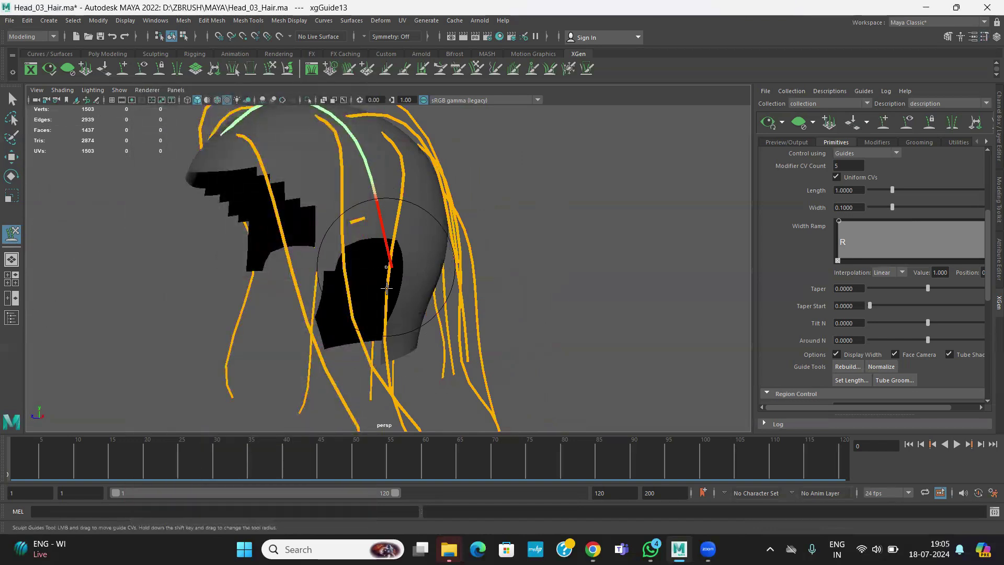
left_click(843, 367)
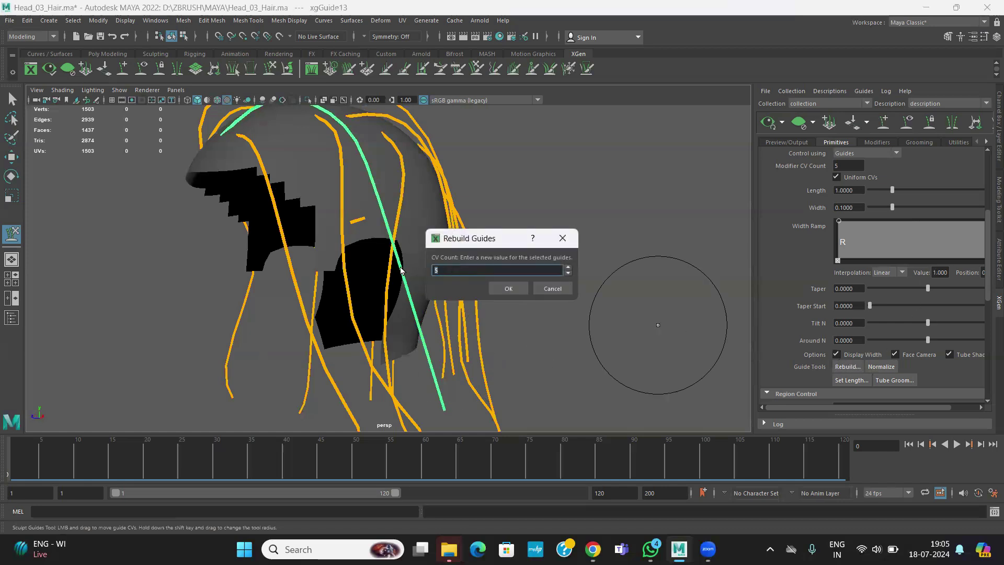
key("Return")
Refine the rebuilt front guide's middle so it falls outside the side of the scalp, and preview the generated hair.
left_click_drag(409, 281, 401, 229, "alt")
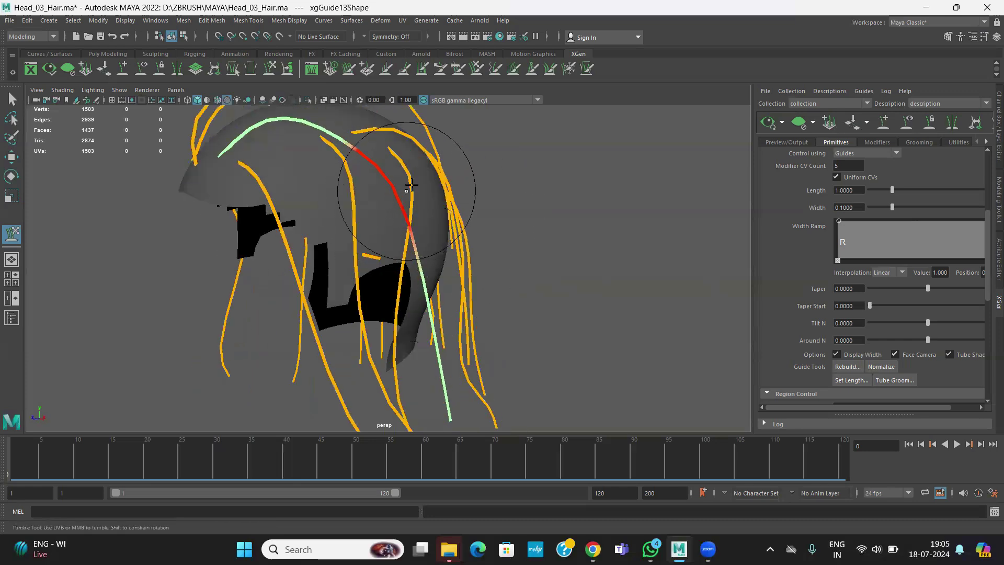
left_click_drag(376, 189, 445, 193, "alt")
middle_click_drag(462, 175, 433, 251, "alt")
scroll(397, 199, "down", 5)
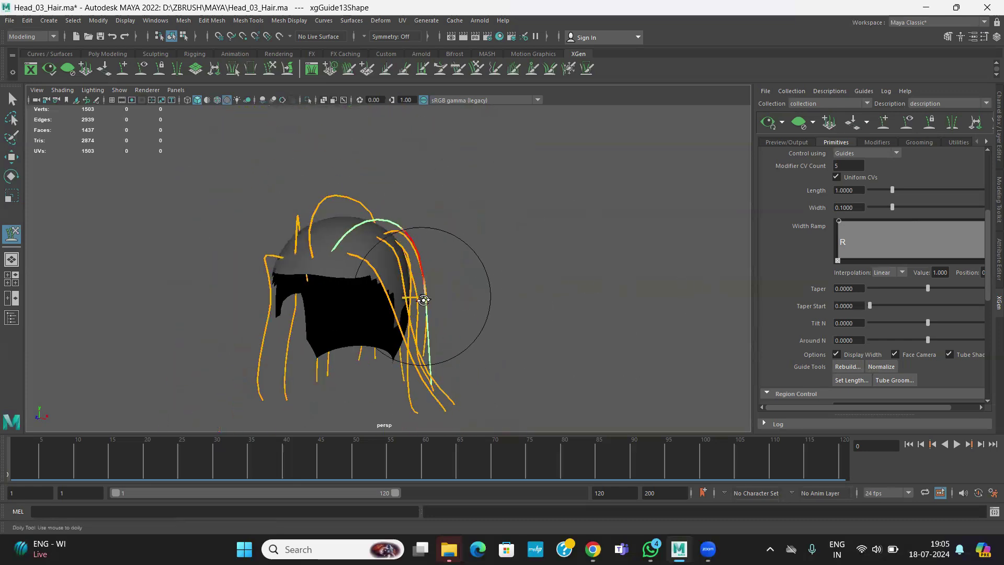
left_click_drag(423, 300, 391, 257, "alt")
left_click_drag(435, 287, 531, 278, "alt")
left_click_drag(600, 272, 580, 301, "alt")
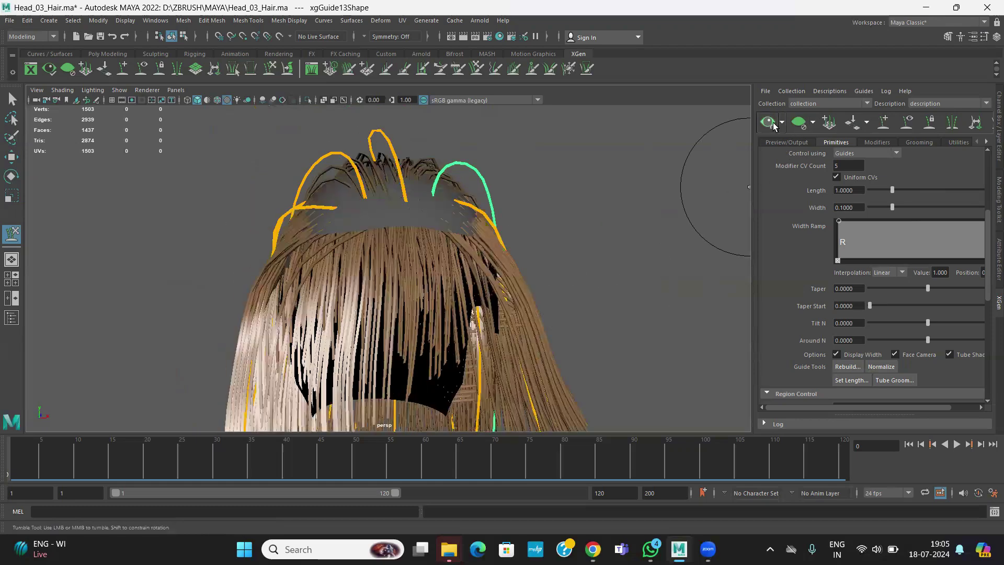
left_click(800, 125)
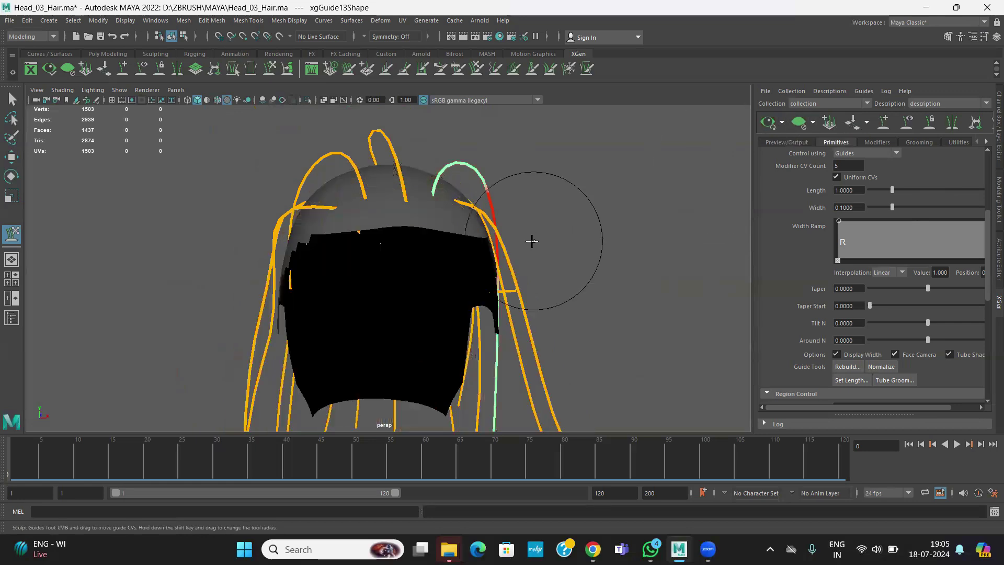
Add an interpolated guide on the crown of the scalp above the long front side guide.
left_click_drag(534, 213, 459, 303, "alt")
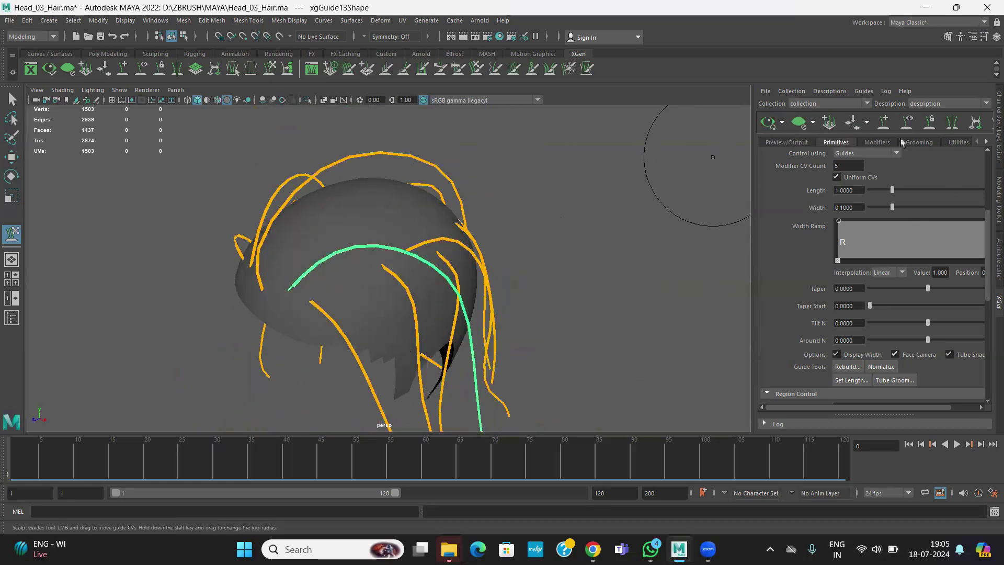
left_click(884, 124)
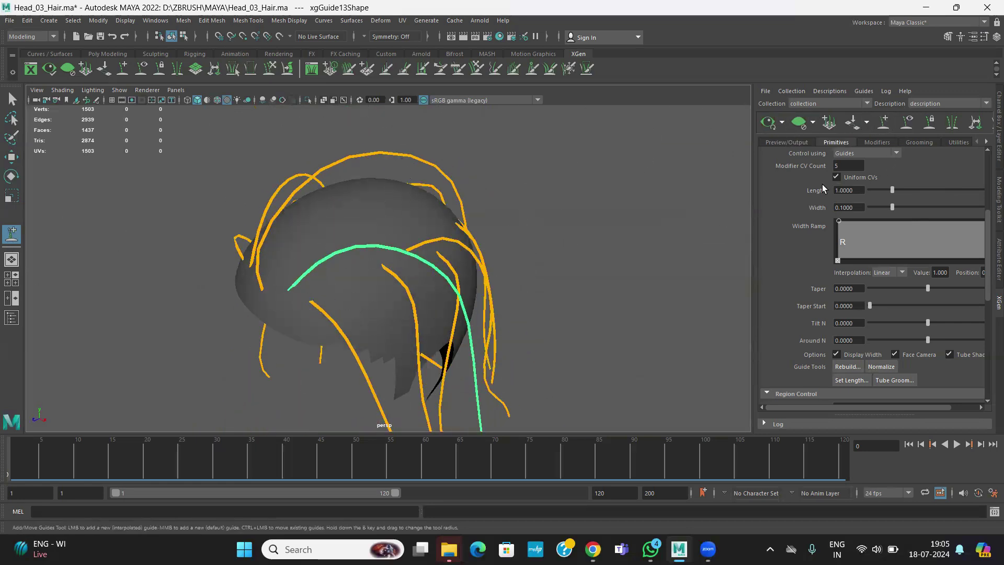
left_click(384, 202)
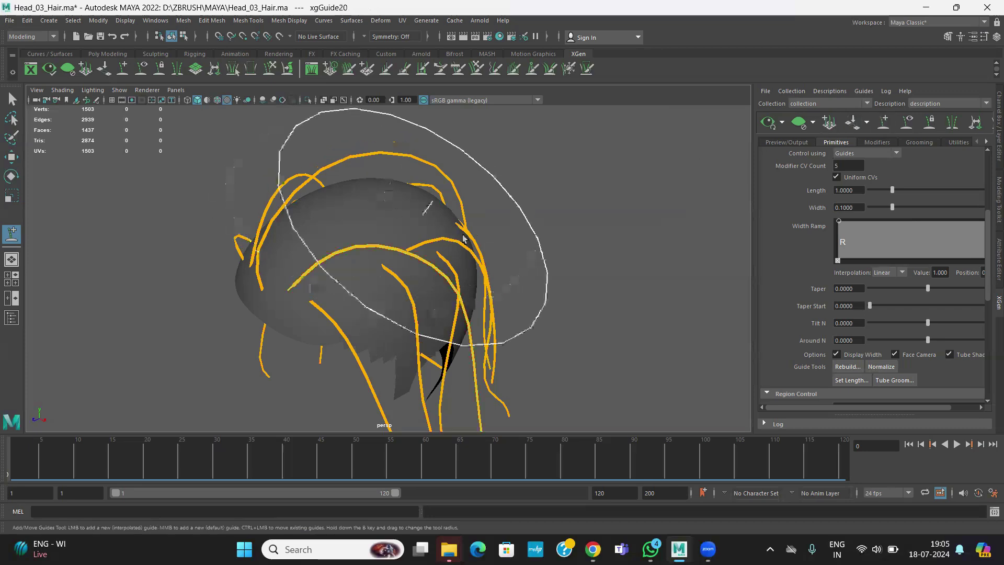
left_click_drag(469, 310, 466, 274, "alt")
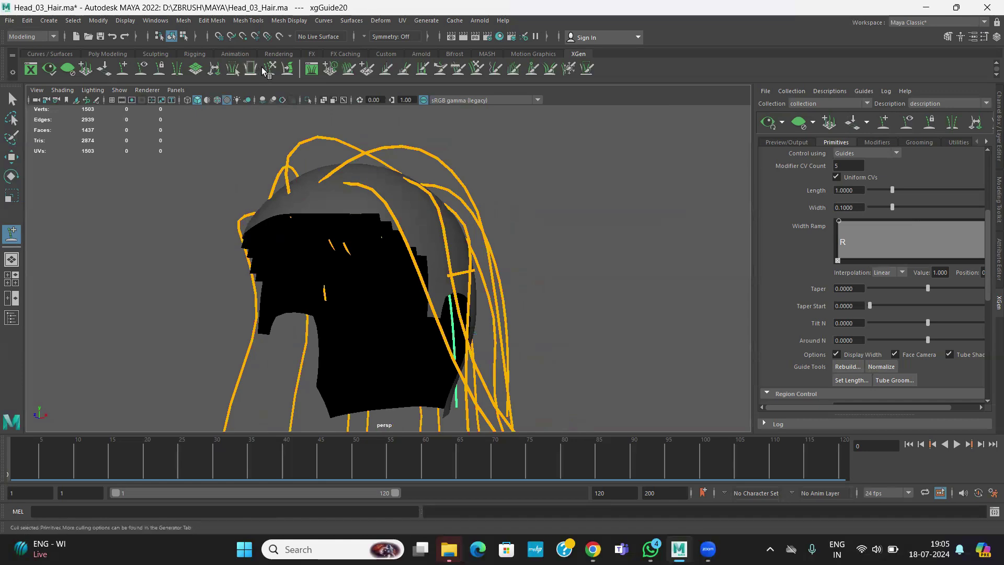
Sculpt the crown guide's upper, middle and lower parts so it arches over the back of the scalp and hangs down outside it.
mouse_move(504, 258)
left_mouse_down("alt")
mouse_move(475, 296)
mouse_move(392, 321)
mouse_move(403, 252)
left_mouse_up("alt")
left_click_drag(460, 314, 458, 260, "alt")
left_click_drag(467, 309, 502, 311)
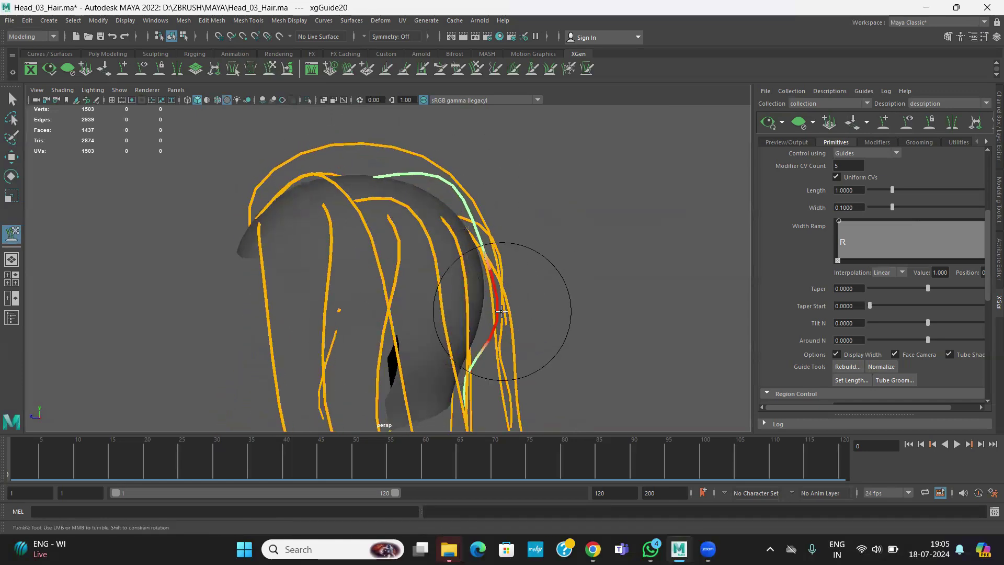
middle_click_drag(507, 343, 515, 276, "alt")
left_click_drag(475, 320, 515, 359)
right_click_drag(504, 312, 529, 291, "alt")
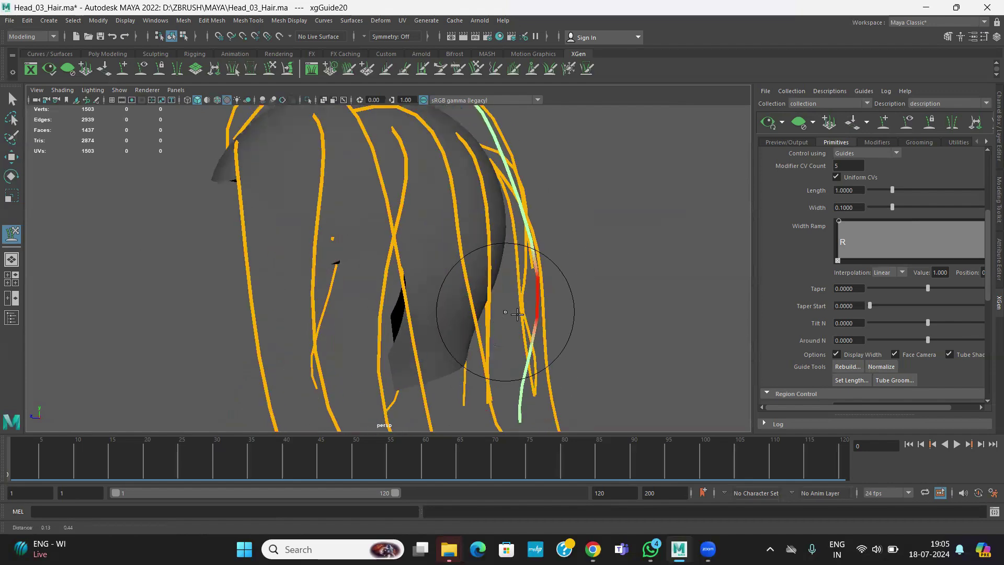
middle_click_drag(531, 285, 523, 307, "alt")
left_click_drag(530, 309, 522, 313)
middle_click_drag(532, 243, 530, 268, "alt")
left_click_drag(529, 268, 439, 317, "alt")
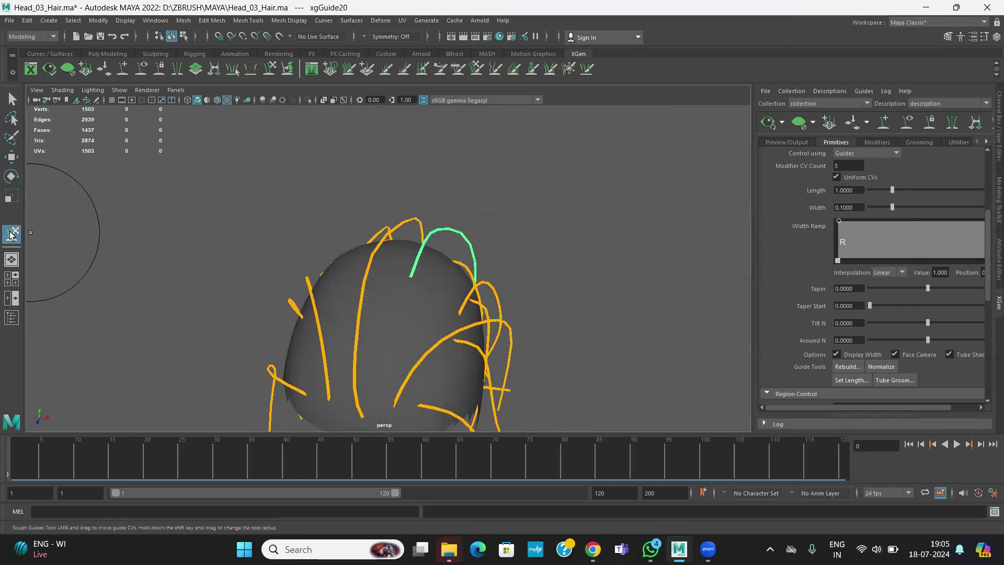
Add an interpolated guide on the opposite side of the crown and sculpt its upper part out of the scalp.
mouse_move(426, 338)
left_mouse_down("alt")
mouse_move(516, 336)
mouse_move(444, 264)
mouse_move(567, 262)
mouse_move(452, 301)
mouse_move(519, 232)
mouse_move(417, 256)
mouse_move(441, 341)
mouse_move(410, 248)
left_mouse_up("alt")
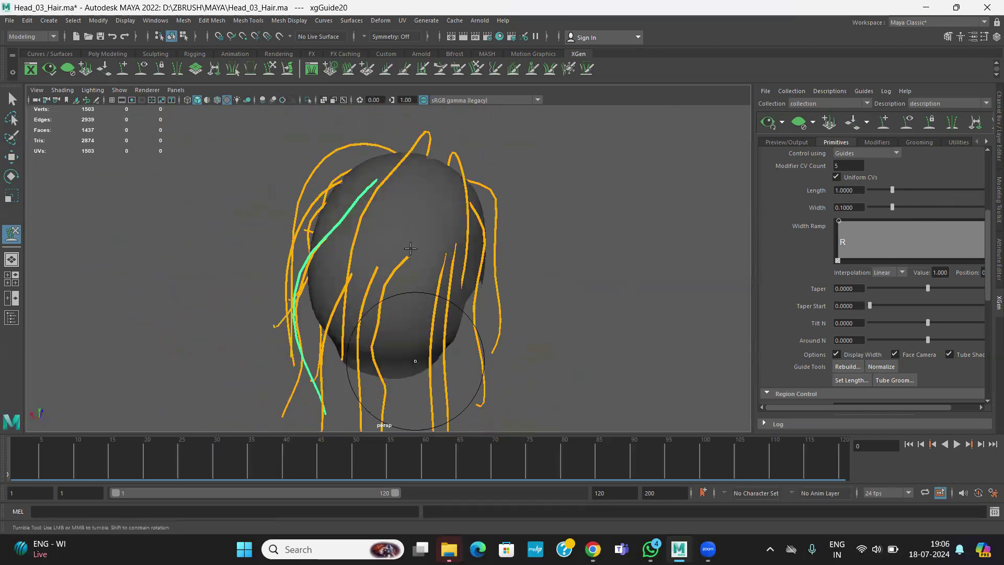
left_click(883, 129)
left_click(426, 212)
left_click_drag(441, 212, 188, 303, "alt")
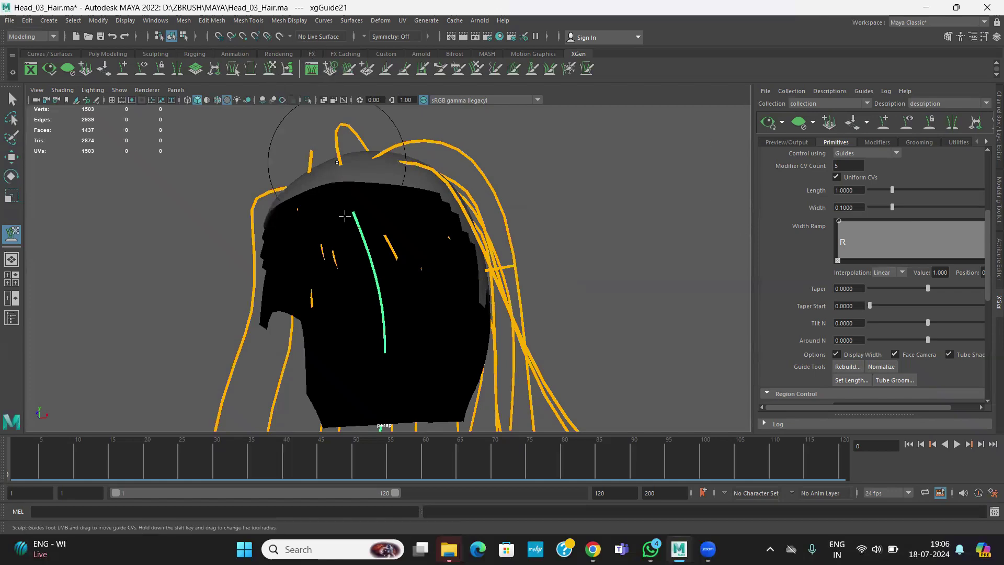
left_click_drag(344, 216, 410, 226, "alt")
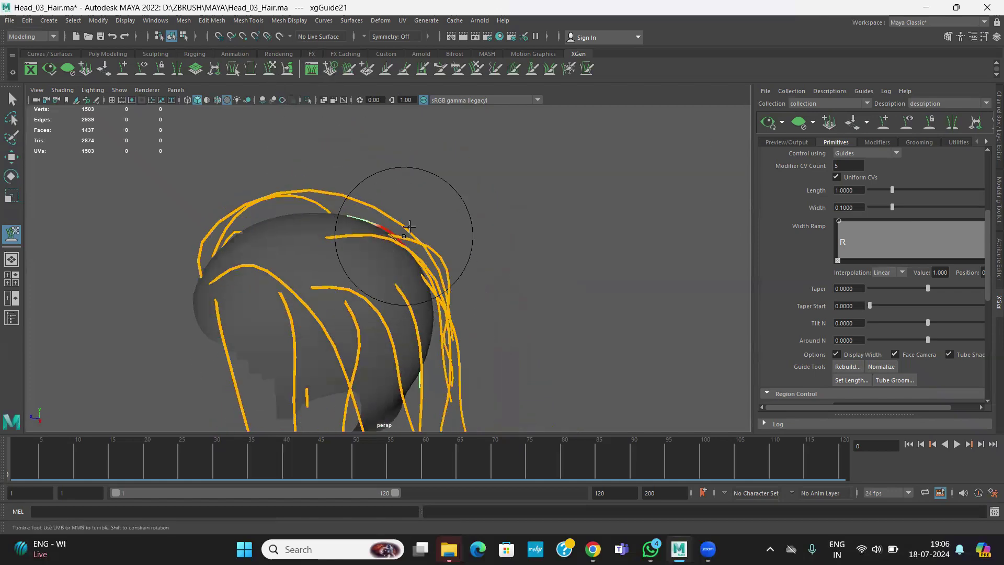
Preview the generated hair and examine its coverage from the front.
mouse_move(411, 286)
left_mouse_down("alt")
mouse_move(424, 356)
mouse_move(513, 302)
mouse_move(520, 343)
mouse_move(484, 332)
mouse_move(578, 325)
left_mouse_up("alt")
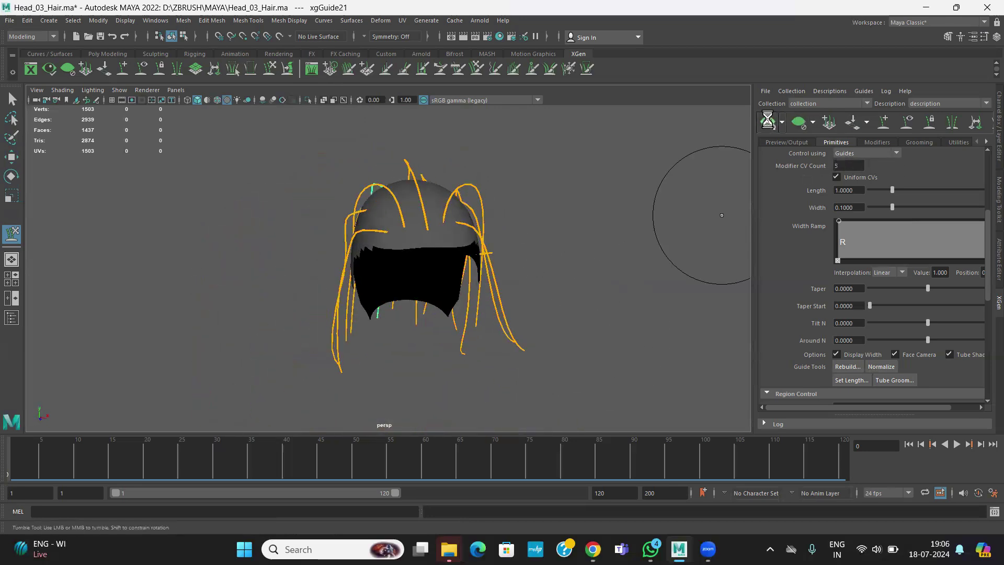
mouse_move(545, 281)
left_mouse_down("alt")
mouse_move(576, 253)
mouse_move(511, 242)
mouse_move(372, 289)
mouse_move(347, 285)
mouse_move(538, 271)
left_mouse_up("alt")
scroll(575, 304, "up", 5)
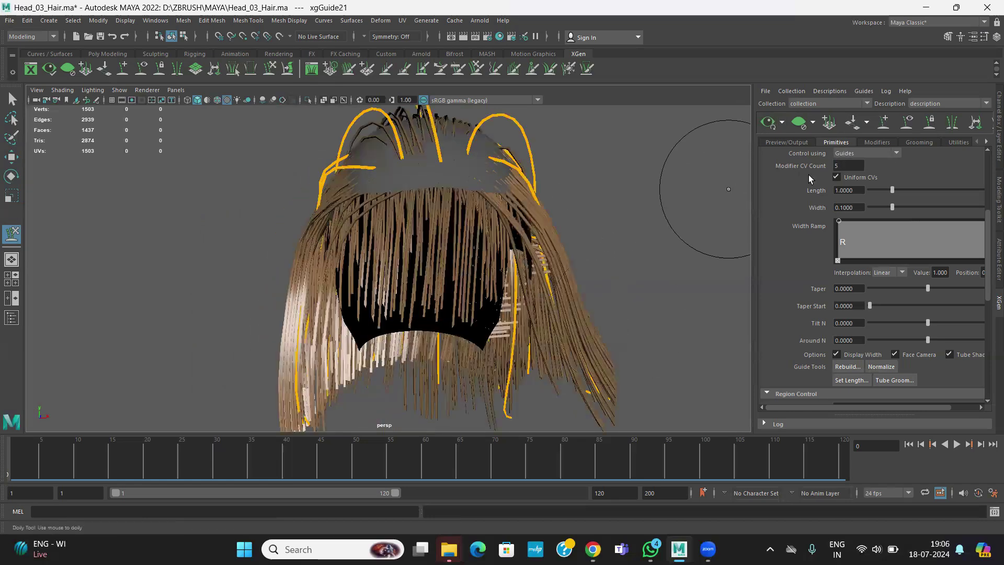